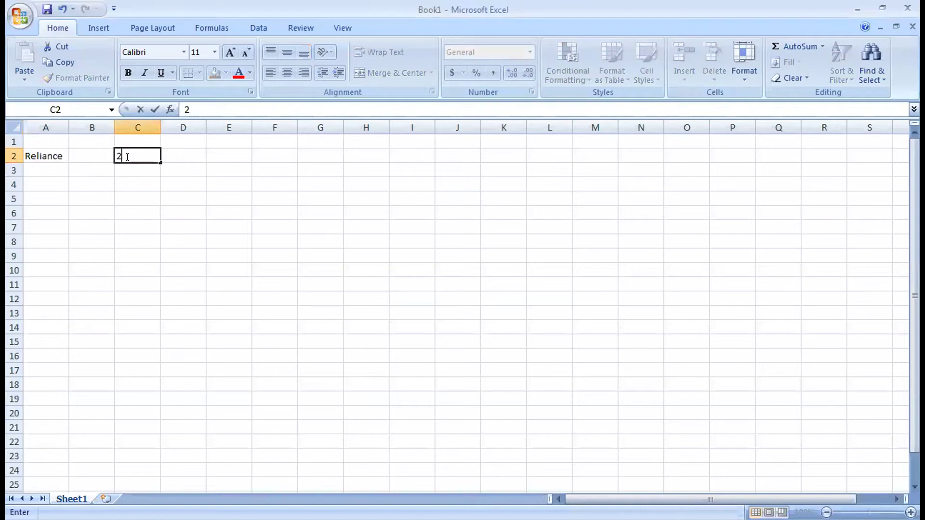
# Enter 1000 in C2 and 2000 in D2 on the Reliance row.
pyautogui.press('BackSpace')
pyautogui.write('1000')
pyautogui.press('BackSpace')
pyautogui.write('0')
pyautogui.press('Tab')
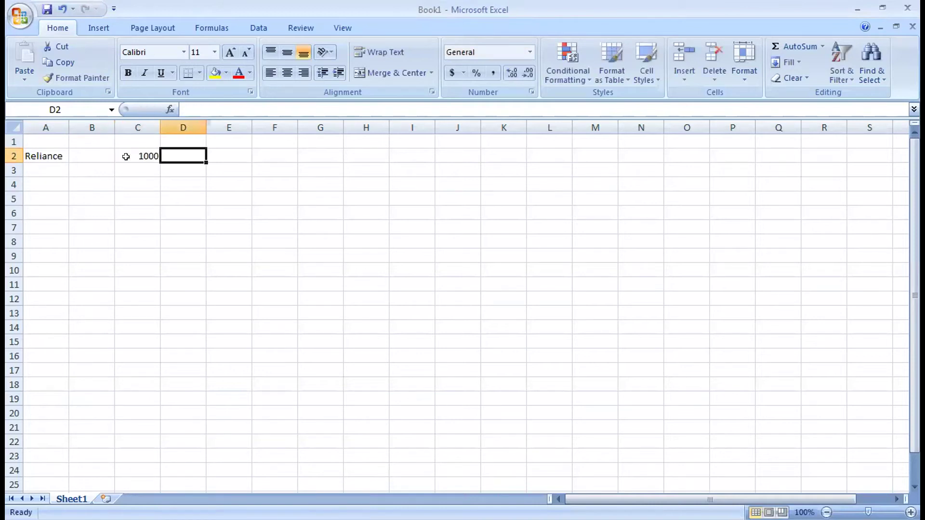
pyautogui.write('2000')
pyautogui.press('Return')
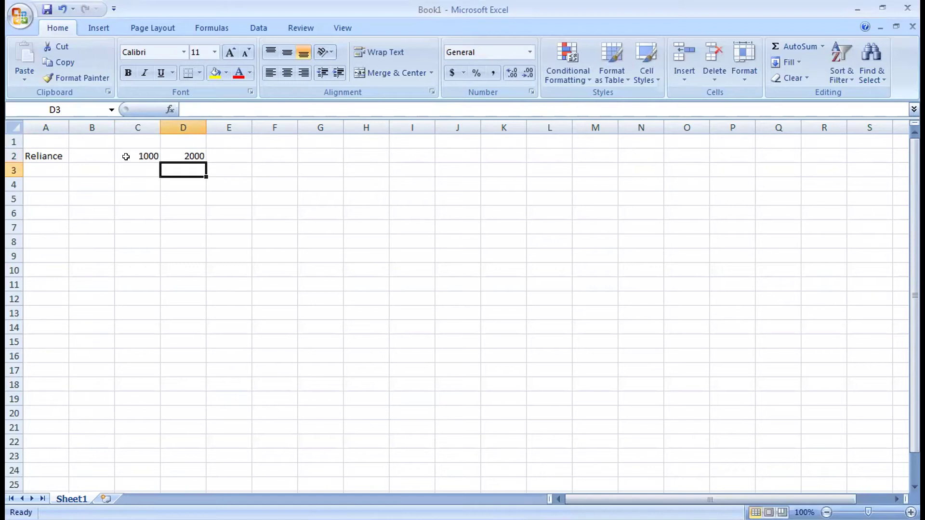
pyautogui.press('Up')
pyautogui.press('Right')
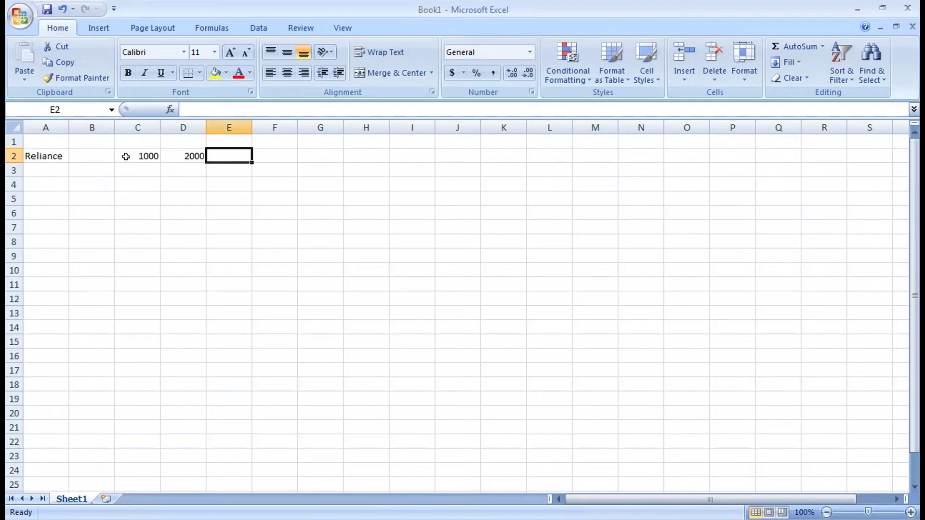
pyautogui.press('Left')
pyautogui.press('Left')
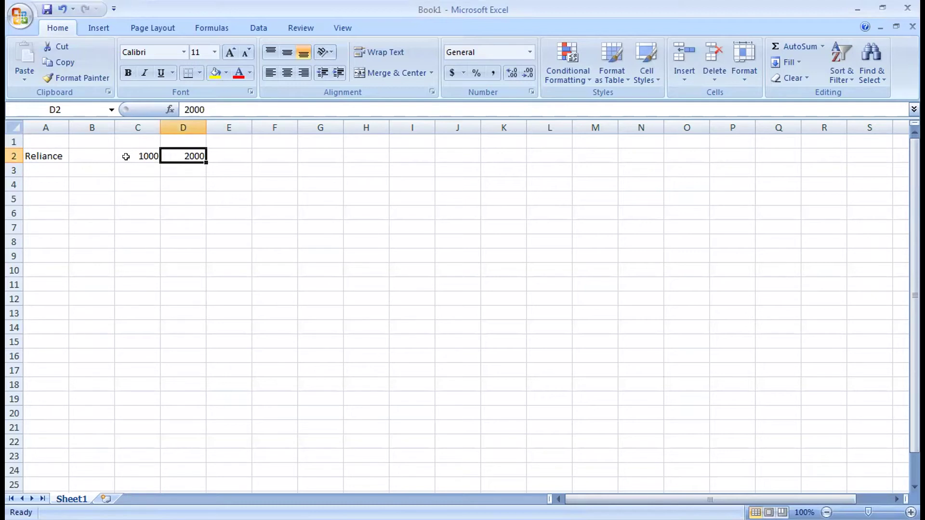
# Enter 1000 in C3 and 40 in D3 beneath the Reliance figures.
pyautogui.press('Right')
pyautogui.press('Down')
pyautogui.press('Left')
pyautogui.press('Left')
pyautogui.press('Left')
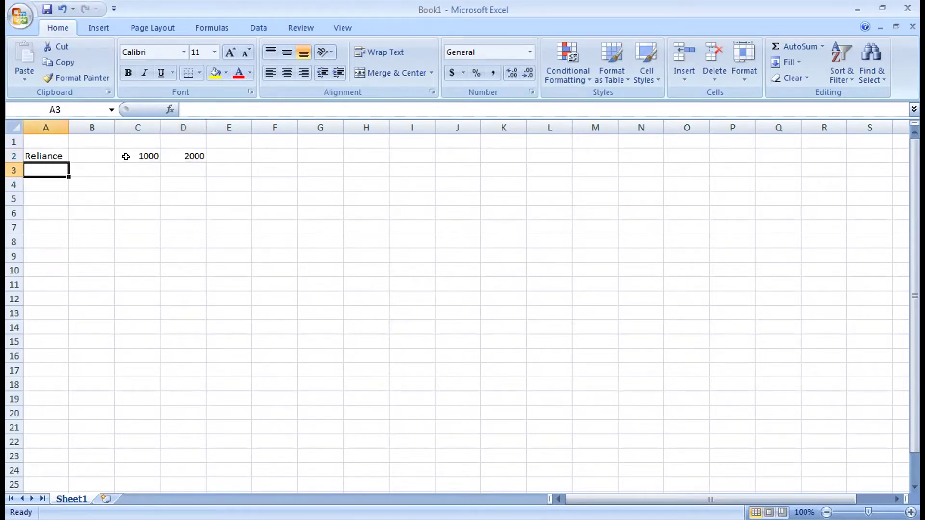
pyautogui.press('Right')
pyautogui.press('Right')
pyautogui.write('1')
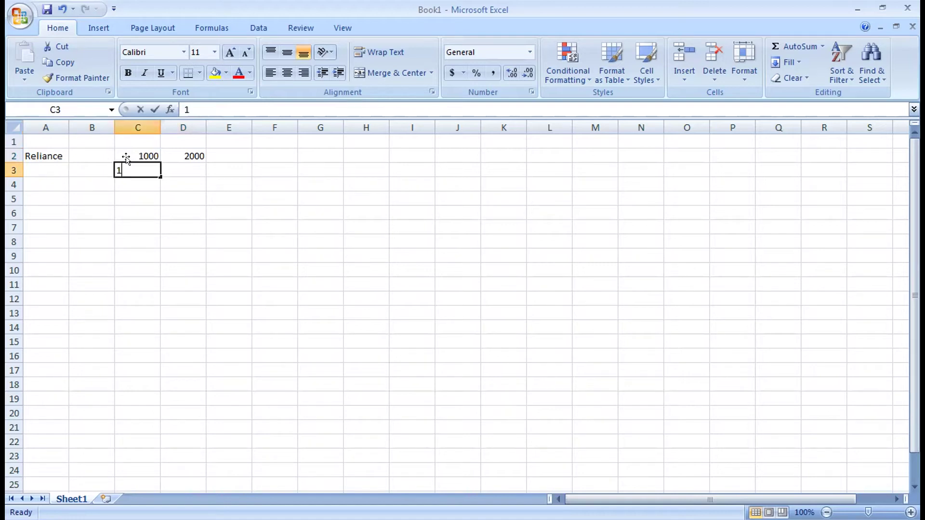
pyautogui.write('000')
pyautogui.press('Right')
pyautogui.write('40')
pyautogui.press('Return')
# Label the second position as Put in cell B3.
pyautogui.press('Left')
pyautogui.press('Left')
pyautogui.press('Up')
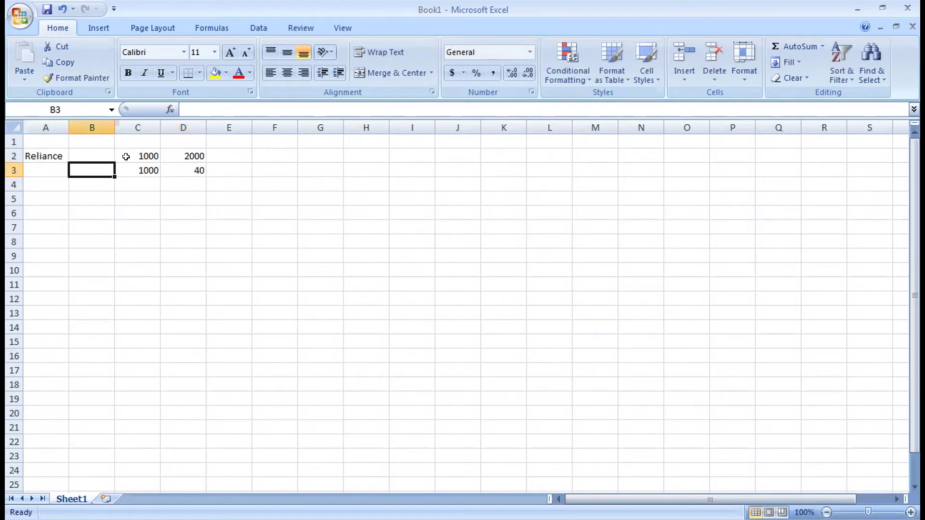
pyautogui.write('Put')
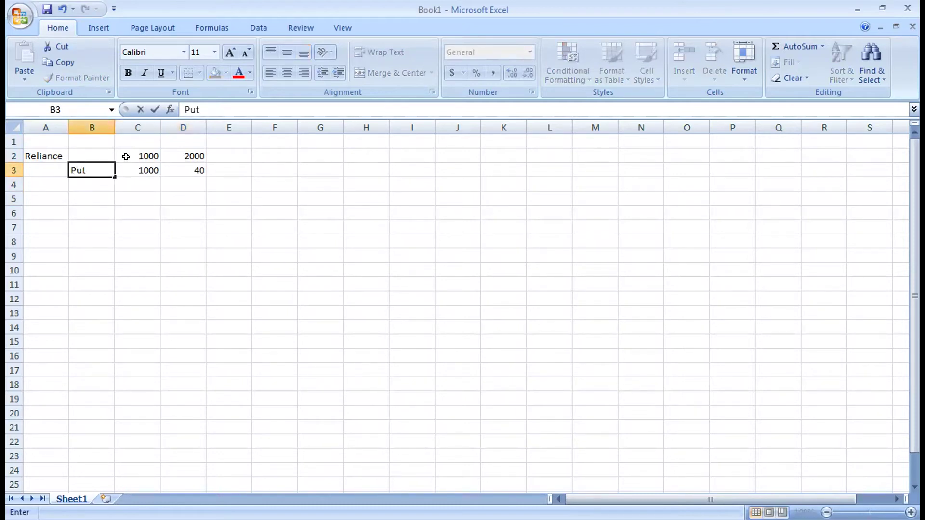
pyautogui.press('Return')
# Mark both the Put row and the Reliance row as Buy in E3 and E2.
pyautogui.press('Up')
pyautogui.press('Right')
pyautogui.press('Right')
pyautogui.press('Right')
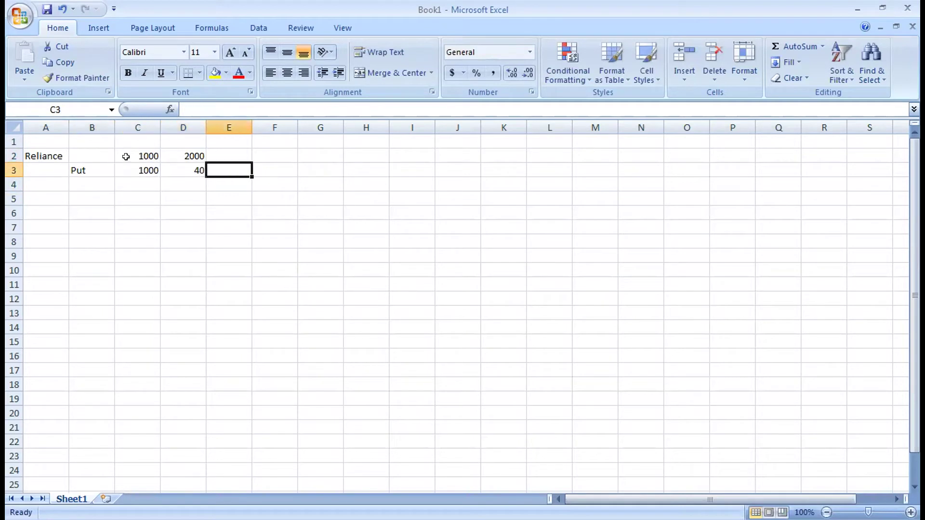
pyautogui.write('Byl')
pyautogui.press('BackSpace')
pyautogui.press('BackSpace')
pyautogui.write('uy')
pyautogui.press('Up')
pyautogui.write('Buy')
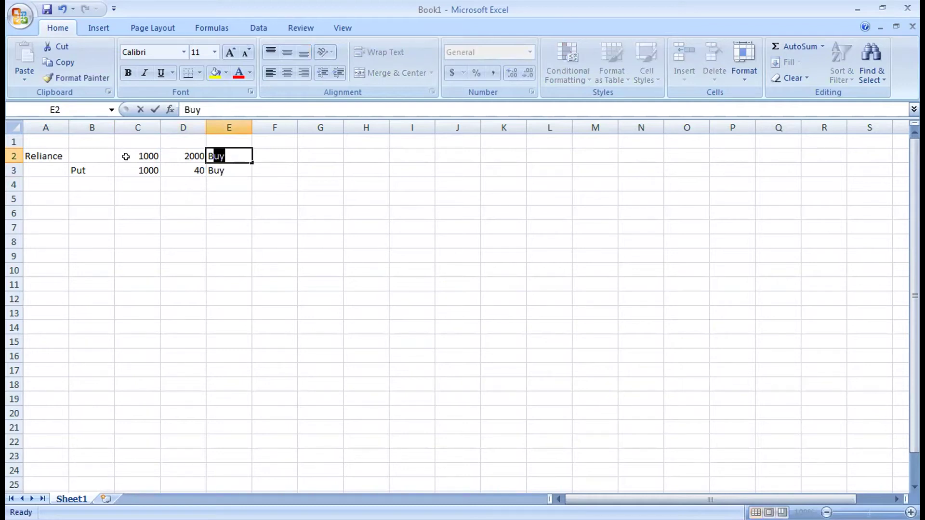
pyautogui.press('Return')
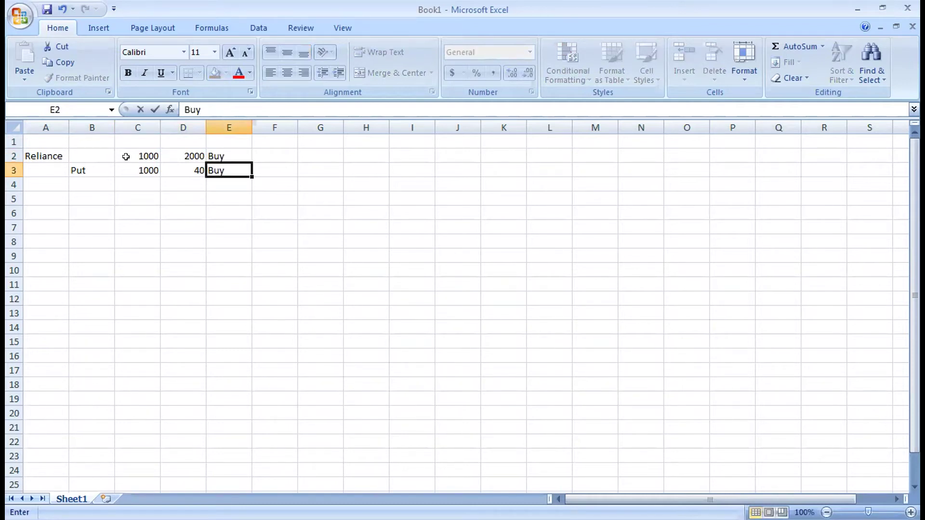
# Review the quantities and prices entered for the Reliance and Put positions.
pyautogui.press('Down')
pyautogui.press('Left')
pyautogui.press('Left')
pyautogui.press('Up')
pyautogui.press('Up')
pyautogui.press('Down')
pyautogui.press('Right')
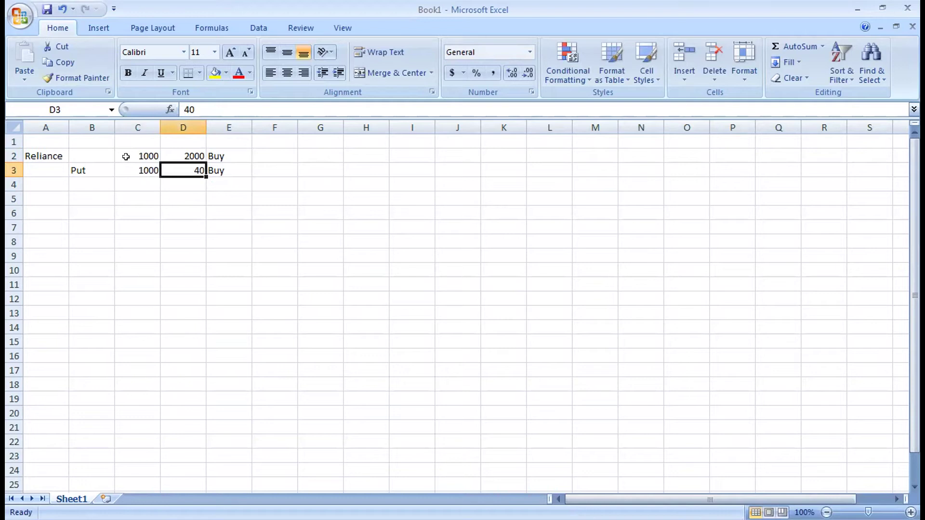
pyautogui.press('Down')
pyautogui.press('Down')
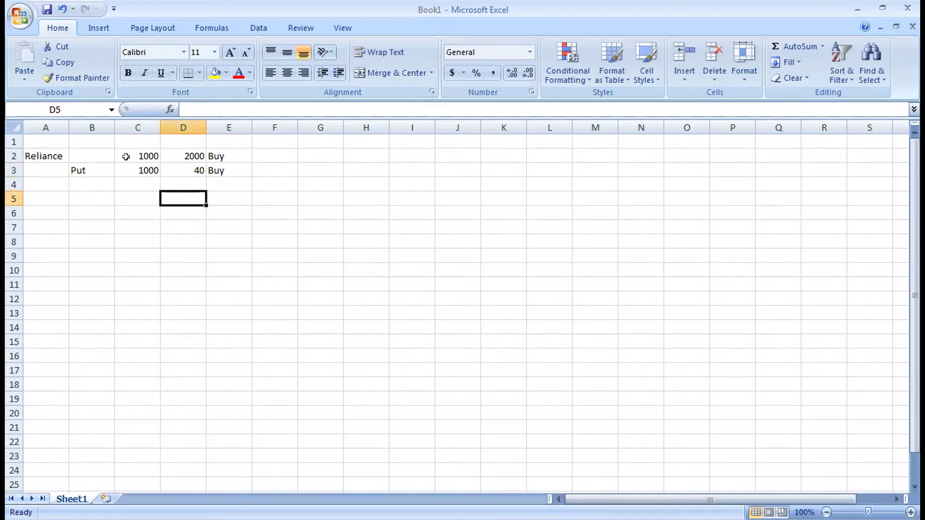
# Enter the date 29 April in F3 on the Put row.
pyautogui.press('Up')
pyautogui.press('Up')
pyautogui.press('Right')
pyautogui.press('Right')
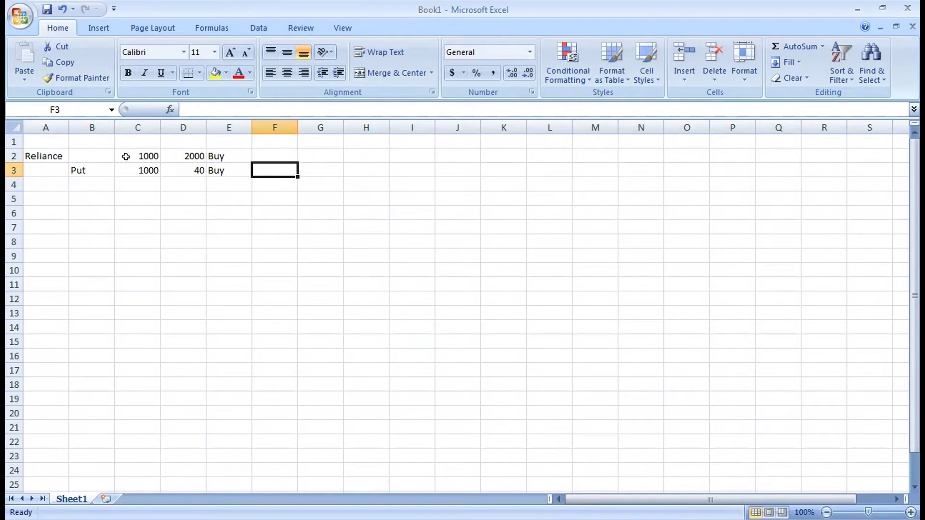
pyautogui.write('29 april')
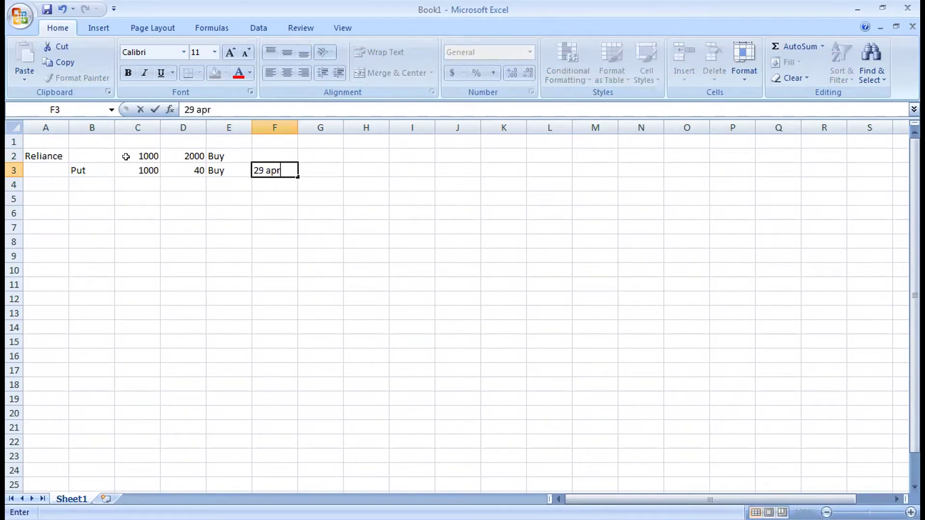
pyautogui.press('BackSpace')
pyautogui.press('BackSpace')
pyautogui.press('BackSpace')
pyautogui.press('BackSpace')
pyautogui.press('BackSpace')
pyautogui.write('April')
pyautogui.press('Return')
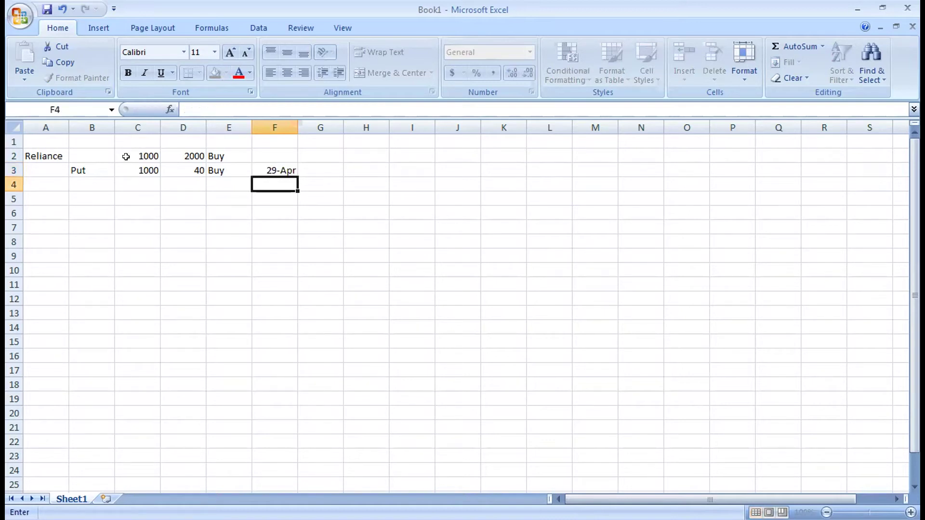
pyautogui.press('Up')
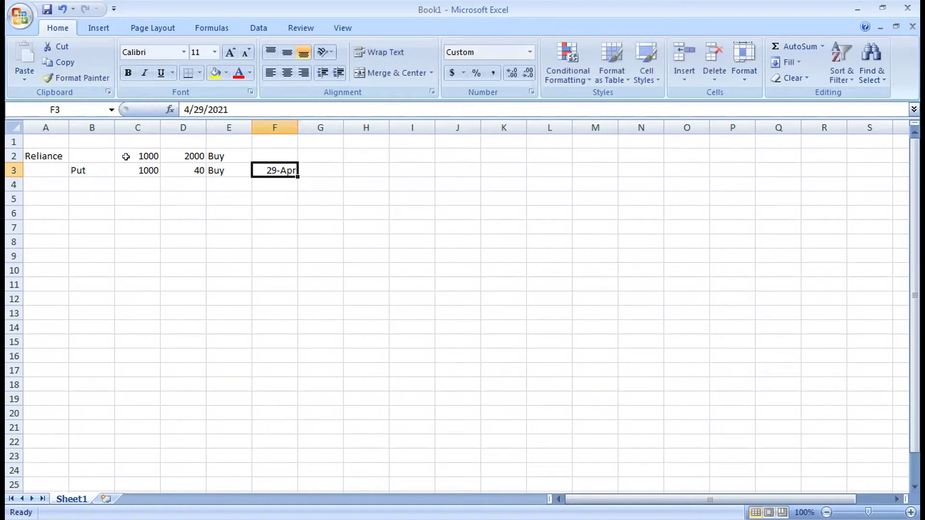
pyautogui.press('Left')
pyautogui.press('Left')
pyautogui.press('Up')
pyautogui.press('Down')
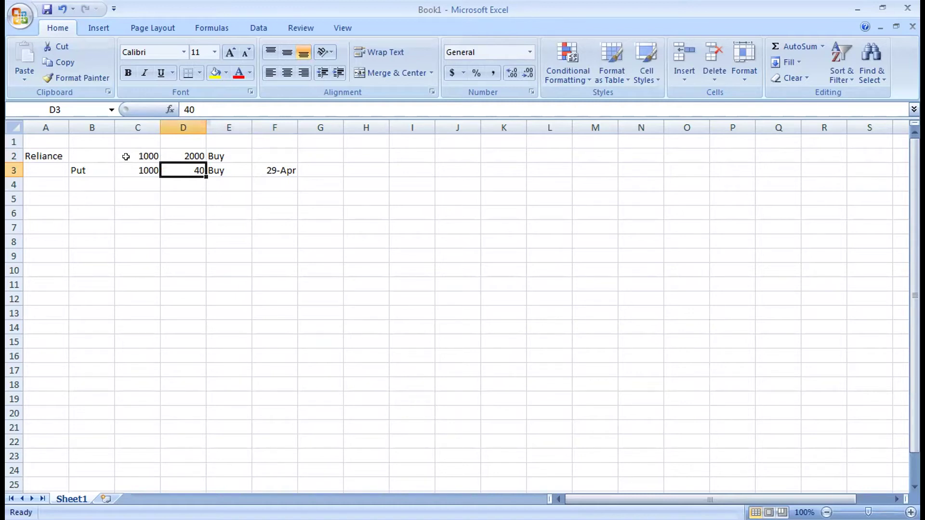
# Enter the date 19 April in C5 below the two positions.
pyautogui.press('Down')
pyautogui.press('Down')
pyautogui.press('Left')
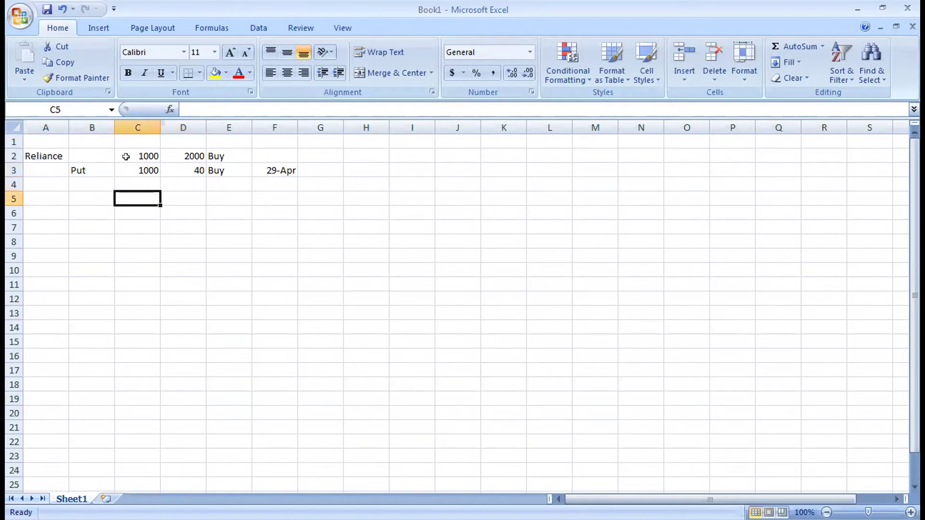
pyautogui.write('19 Sp[t')
pyautogui.press('BackSpace')
pyautogui.press('BackSpace')
pyautogui.press('BackSpace')
pyautogui.press('BackSpace')
pyautogui.press('BackSpace')
pyautogui.write('April')
pyautogui.press('Return')
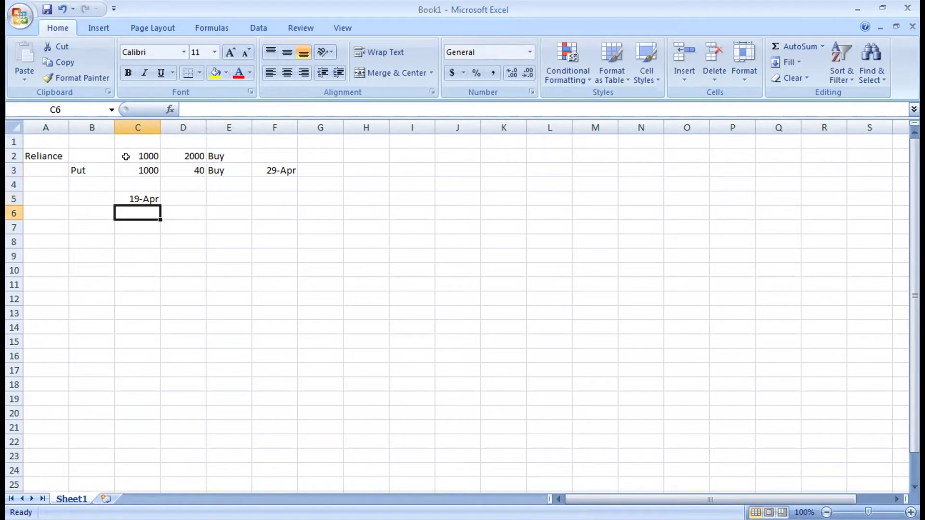
# Enter 1000 in C6 and 1800 in D6 under the 19 April date.
pyautogui.write('1000')
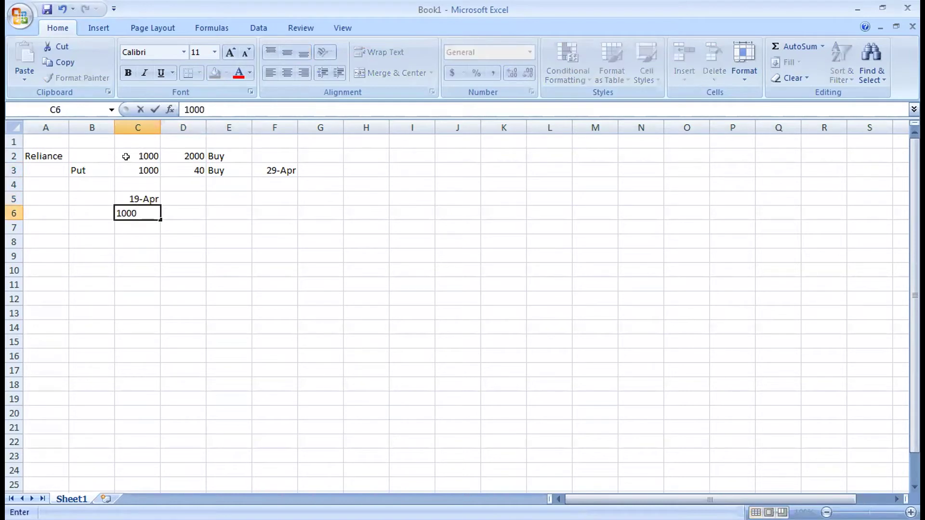
pyautogui.press('Tab')
pyautogui.write('1800')
pyautogui.press('Return')
# Calculate the Reliance price difference in E6 with the formula +D6-D2.
pyautogui.press('Up')
pyautogui.press('Right')
pyautogui.write('+')
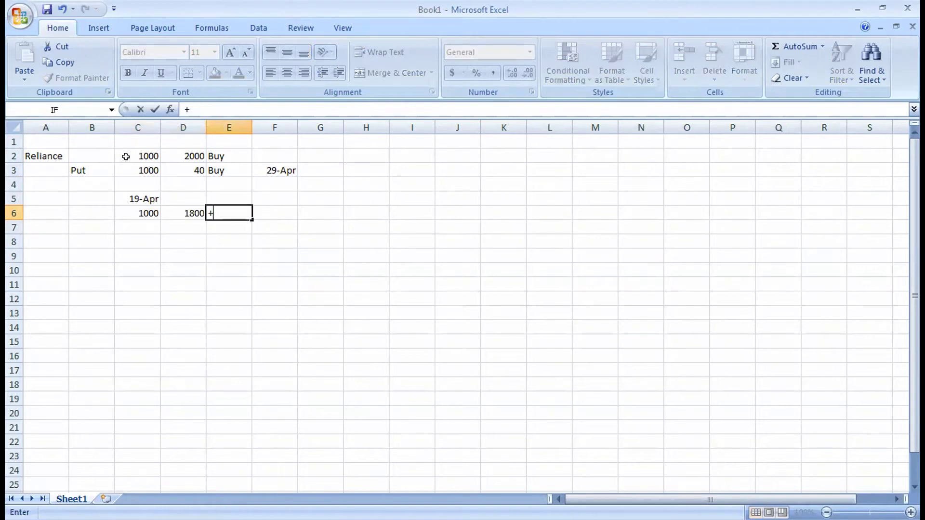
pyautogui.press('Left')
pyautogui.write('-')
pyautogui.press('Up')
pyautogui.press('Up')
pyautogui.press('Up')
pyautogui.press('Up')
pyautogui.press('Left')
pyautogui.press('Return')
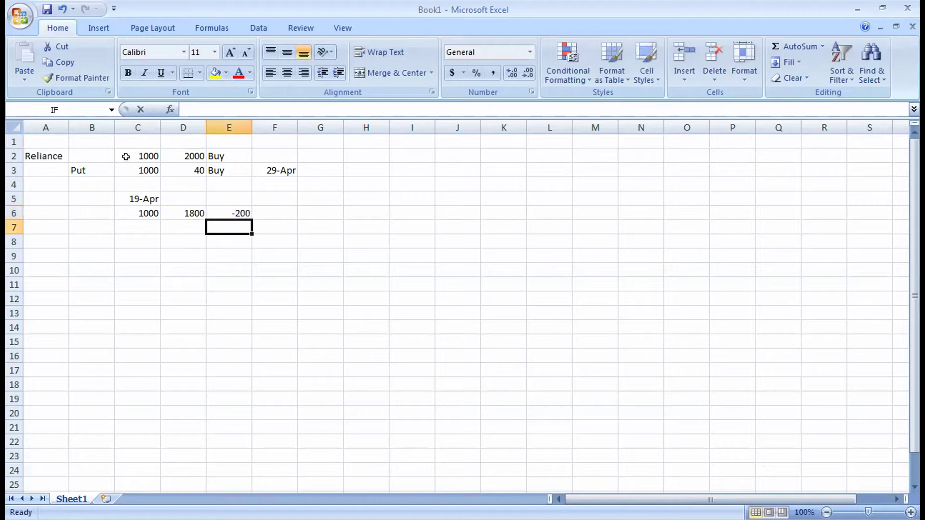
# Calculate the total Reliance result in F6 by multiplying E6 by the quantity in C6.
pyautogui.press('Up')
pyautogui.press('Right')
pyautogui.write('+')
pyautogui.press('Left')
pyautogui.write('*')
pyautogui.press('Left')
pyautogui.press('Left')
pyautogui.press('Left')
pyautogui.press('Return')
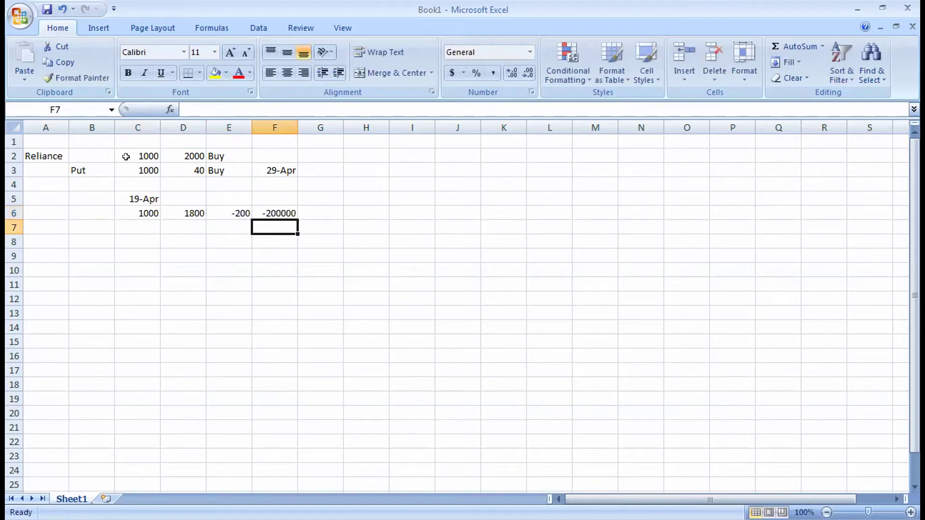
# Enter 1000 in C7 and 245 in D7 for the Put position on 19 April.
pyautogui.press('Left')
pyautogui.press('Left')
pyautogui.press('Left')
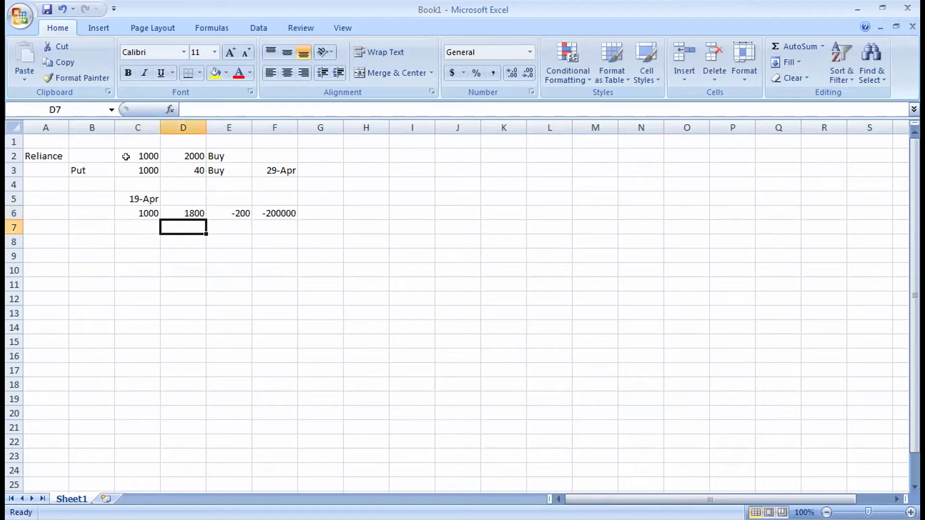
pyautogui.write('100')
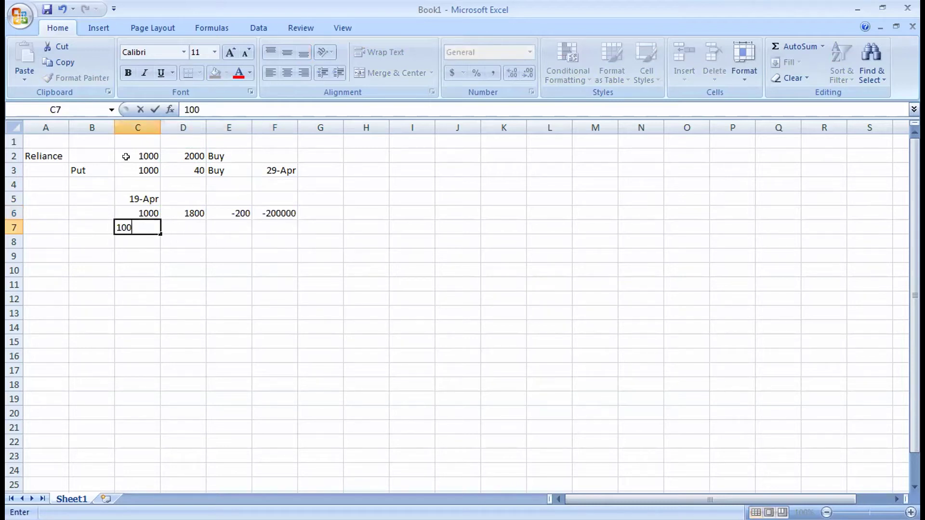
pyautogui.write('0')
pyautogui.press('Right')
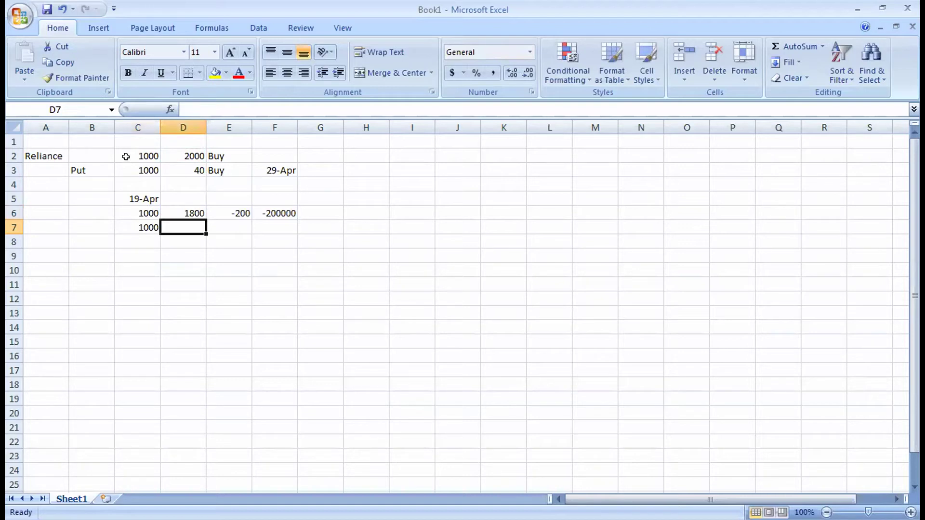
pyautogui.write('248')
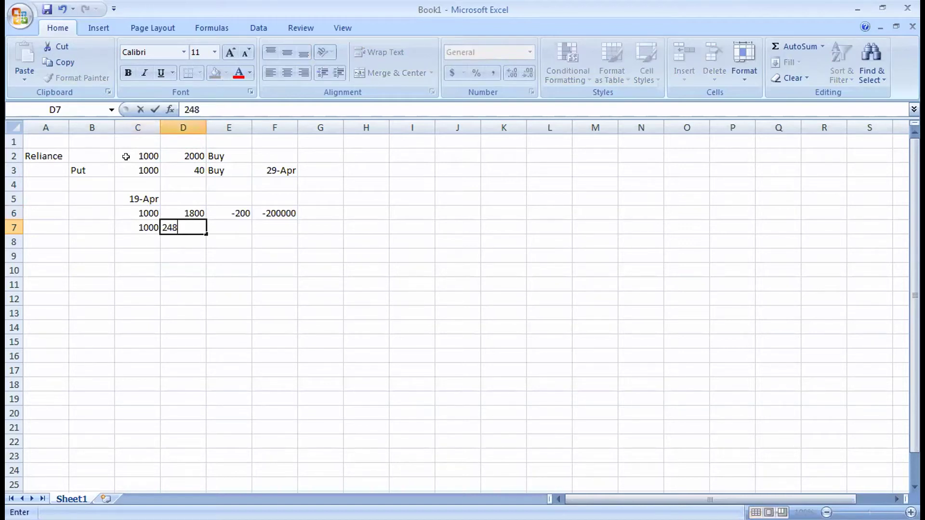
pyautogui.press('BackSpace')
pyautogui.press('BackSpace')
pyautogui.write('45')
pyautogui.press('Return')
# Calculate the Put price difference in E7 with the formula +D7-D3.
pyautogui.press('Up')
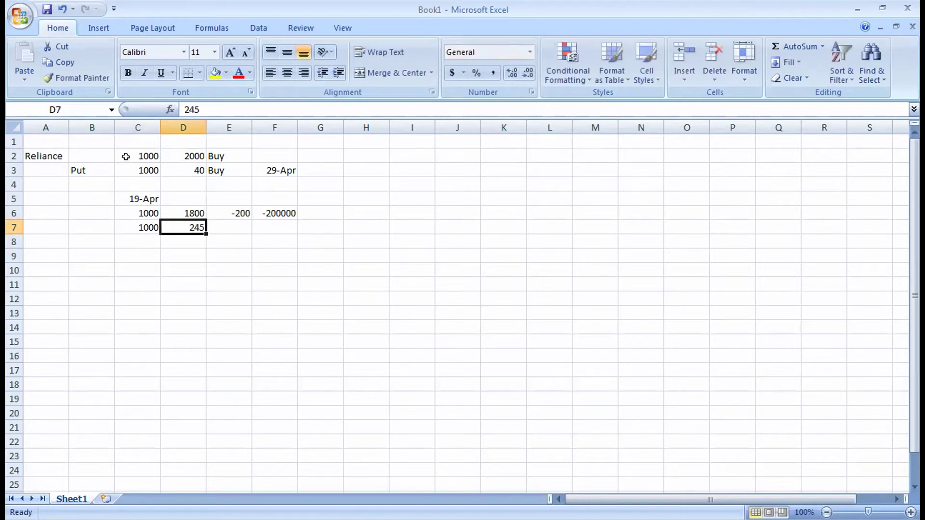
pyautogui.press('Right')
pyautogui.write('+')
pyautogui.press('Left')
pyautogui.write('-')
pyautogui.press('Up')
pyautogui.press('Up')
pyautogui.press('Up')
pyautogui.press('Up')
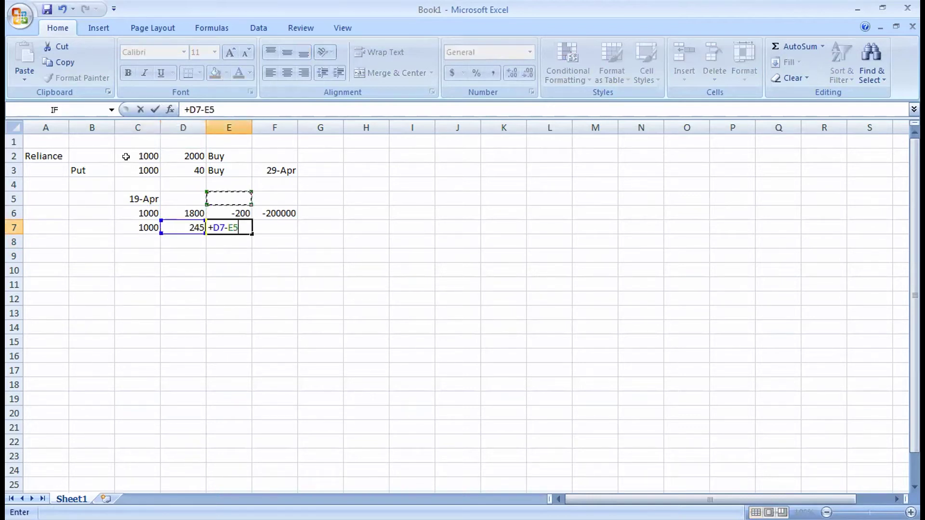
pyautogui.press('Left')
pyautogui.press('Return')
pyautogui.press('Up')
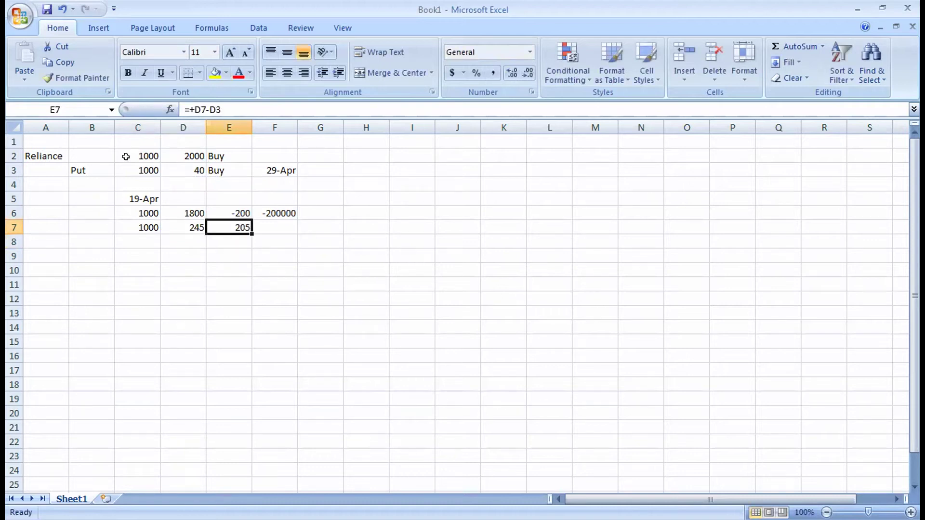
# Calculate the total Put result in F7 with the formula +E7*C7.
pyautogui.press('Right')
pyautogui.write('+')
pyautogui.press('Left')
pyautogui.write('*')
pyautogui.press('Left')
pyautogui.press('Left')
pyautogui.press('Left')
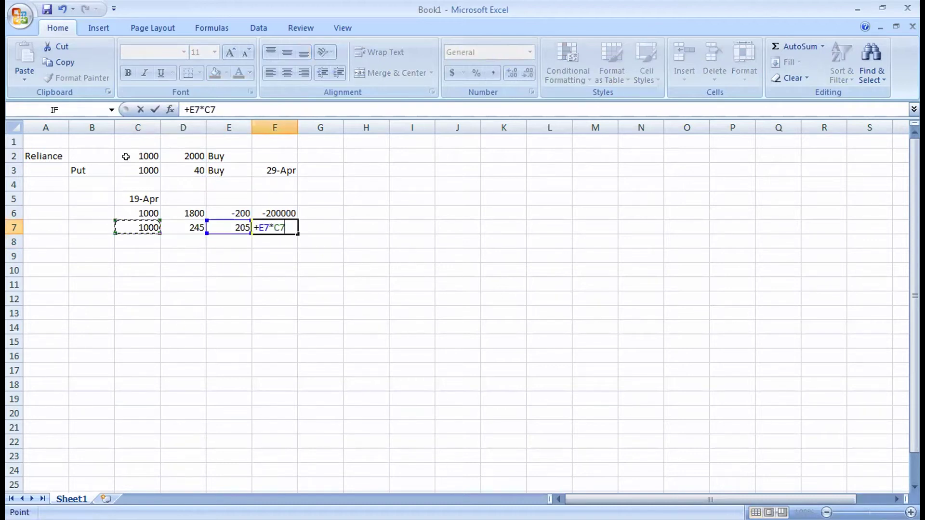
pyautogui.press('Return')
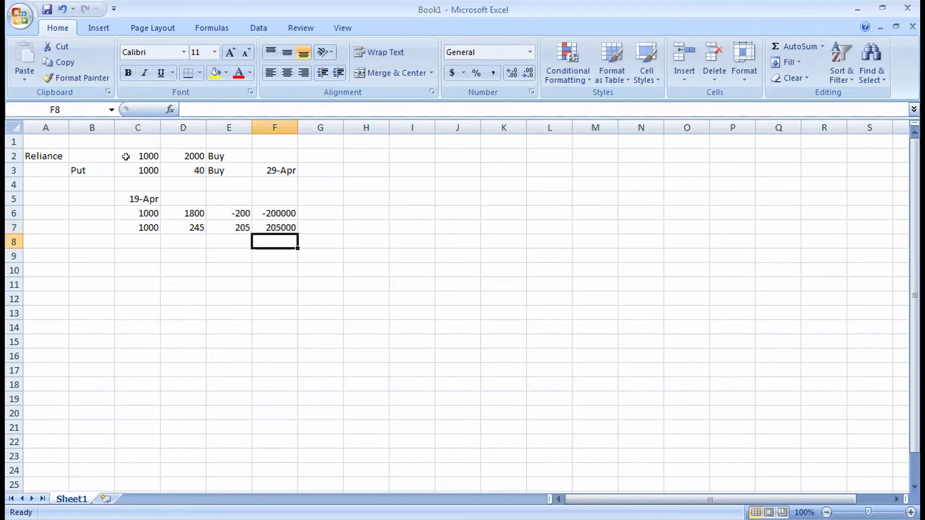
# Add the two position totals F7 and F6 in cell F8 to get the net result.
pyautogui.write('+')
pyautogui.press('Up')
pyautogui.write('+')
pyautogui.press('Up')
pyautogui.press('Up')
pyautogui.press('Return')
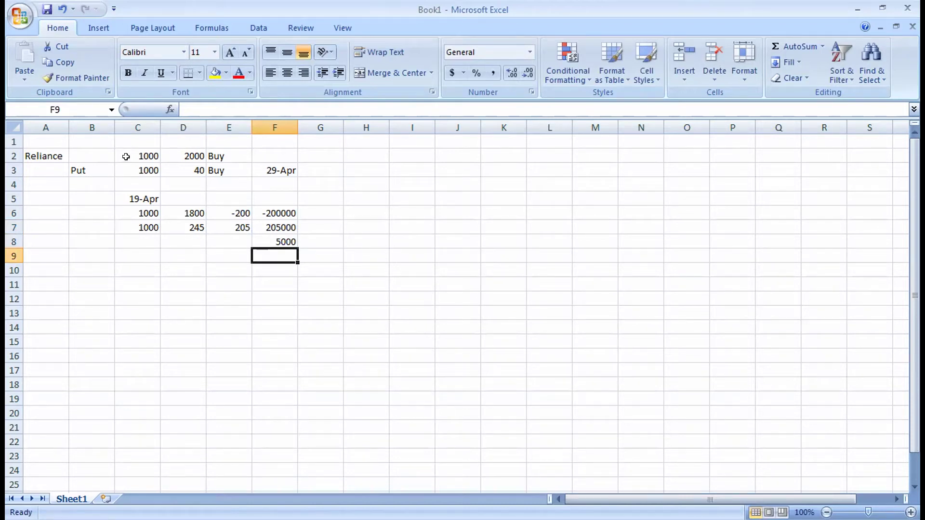
# Review the Put position's prices in column D and its date in F3.
pyautogui.press('Up')
pyautogui.press('Up')
pyautogui.press('Left')
pyautogui.press('Left')
pyautogui.press('Up')
pyautogui.press('Up')
pyautogui.press('Up')
pyautogui.press('Up')
pyautogui.press('Down')
pyautogui.press('Up')
pyautogui.press('Down')
pyautogui.press('Up')
pyautogui.press('Right')
pyautogui.press('Right')
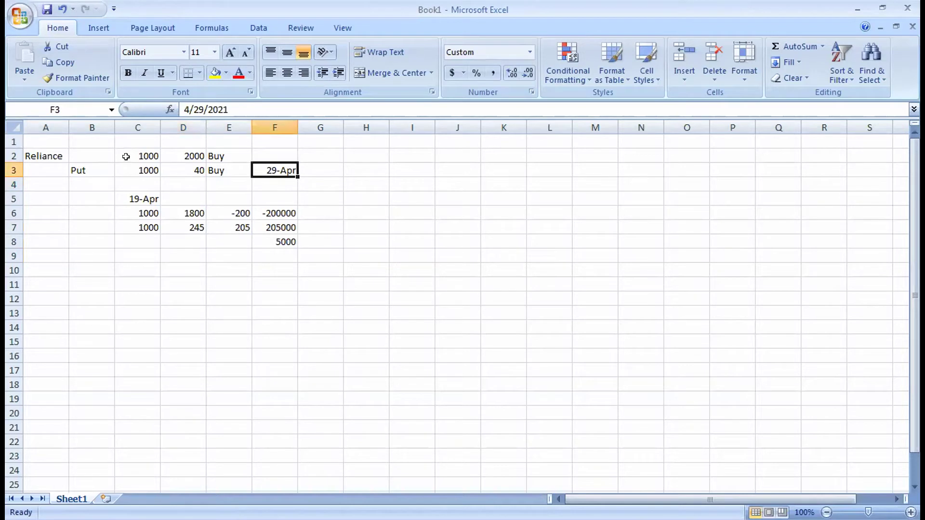
# Set the Reliance share quantity in C2 to -1000.
pyautogui.press('Down')
pyautogui.press('Down')
pyautogui.press('Down')
pyautogui.press('Down')
pyautogui.press('Down')
pyautogui.press('Left')
pyautogui.press('Left')
pyautogui.press('Left')
pyautogui.press('Left')
pyautogui.press('Up')
pyautogui.press('Up')
pyautogui.press('Up')
pyautogui.press('Up')
pyautogui.press('Up')
pyautogui.press('Up')
pyautogui.press('Right')
pyautogui.write('-1000')
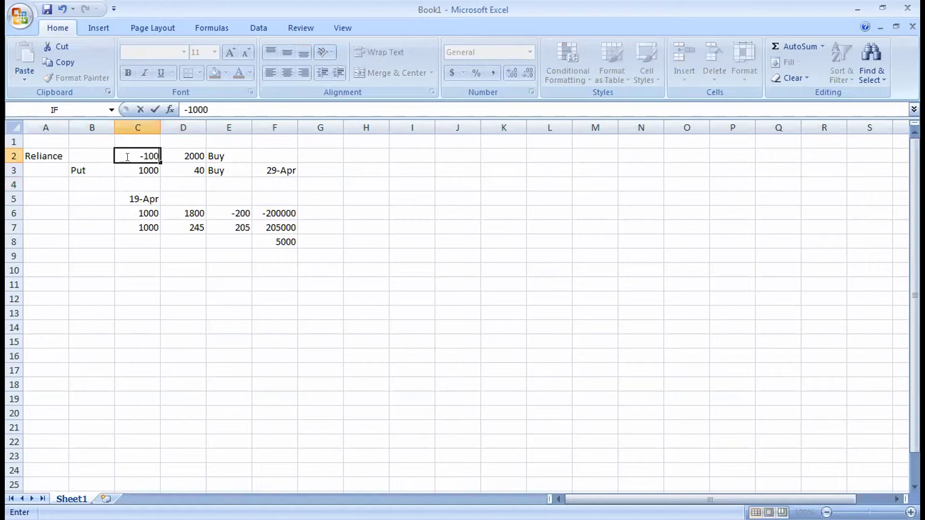
pyautogui.press('Return')
# Replace the option type label in B3 with CALL.
pyautogui.press('Left')
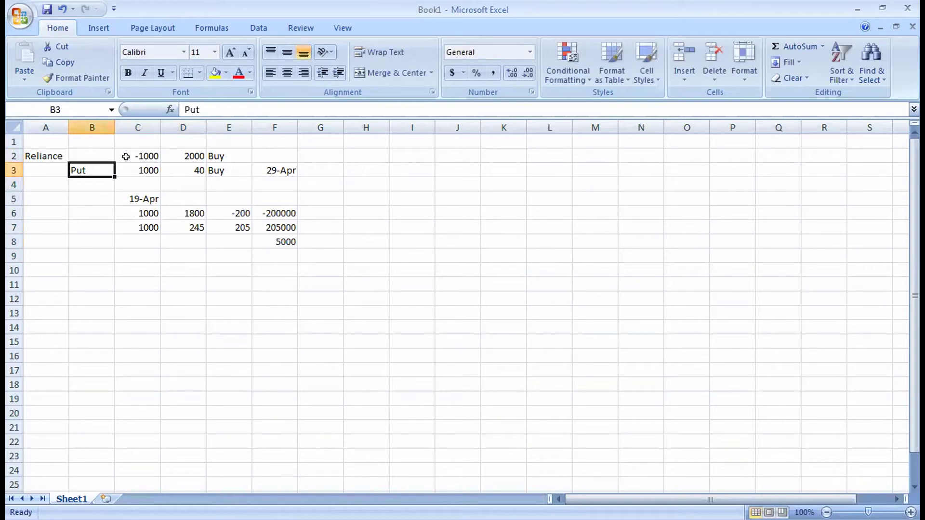
pyautogui.write('CAL')
pyautogui.press('BackSpace')
pyautogui.press('BackSpace')
pyautogui.write('ALL')
pyautogui.press('Return')
# Review the Reliance and CALL quantities in column C and the option price in D3.
pyautogui.press('Up')
pyautogui.press('Right')
pyautogui.press('Right')
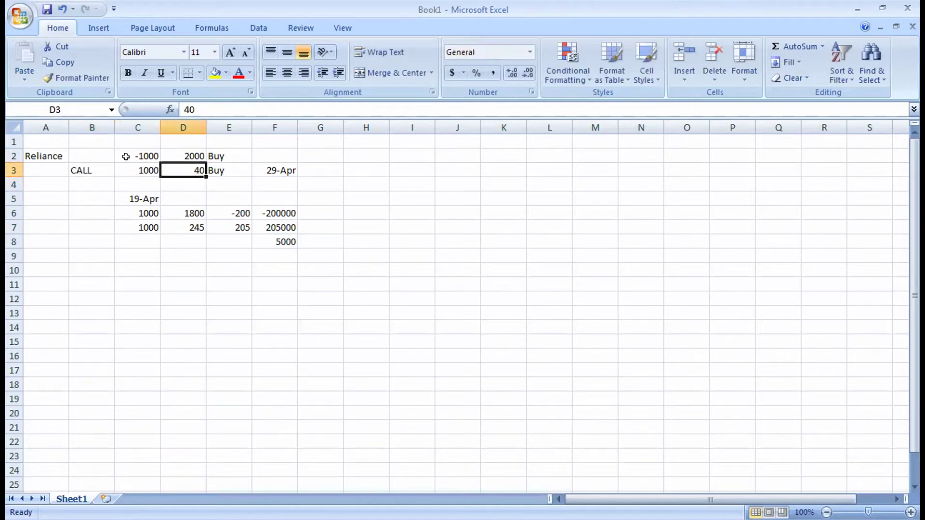
pyautogui.press('Left')
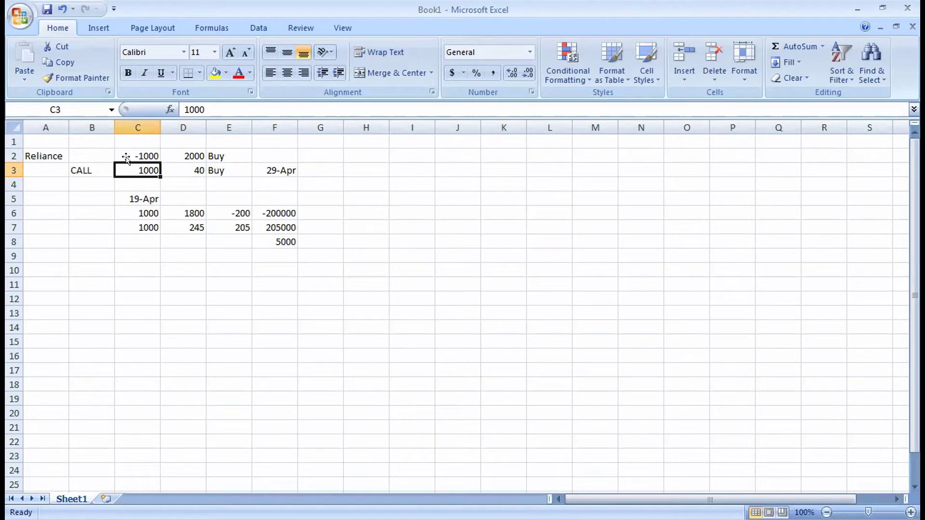
pyautogui.click(126, 159)
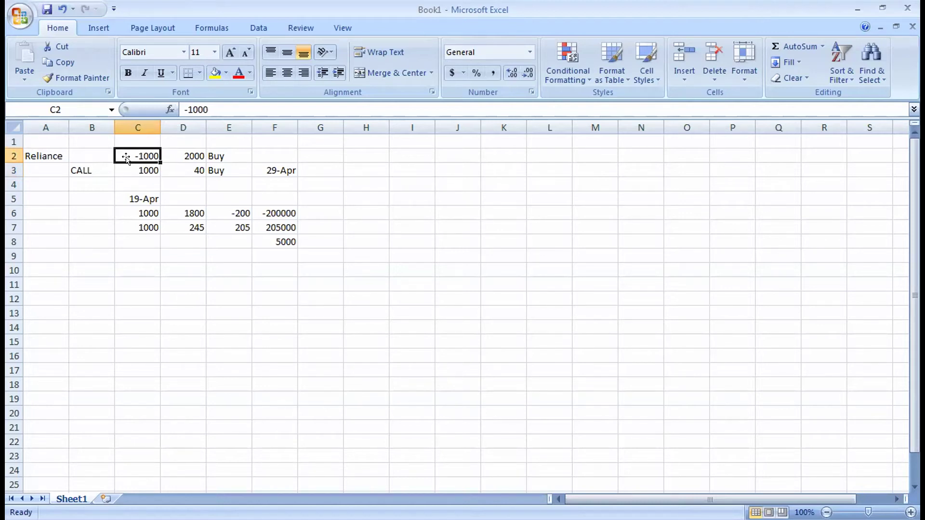
pyautogui.press('Down')
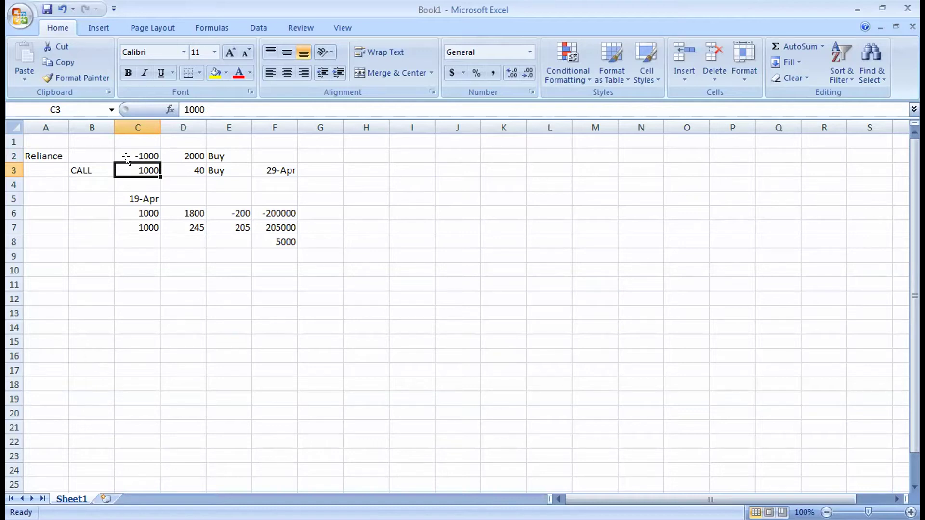
pyautogui.press('Down')
pyautogui.press('Down')
pyautogui.press('Down')
pyautogui.press('Down')
pyautogui.press('Up')
pyautogui.press('Up')
pyautogui.press('Up')
pyautogui.press('Up')
pyautogui.press('Up')
pyautogui.press('Up')
pyautogui.press('Up')
pyautogui.press('Up')
pyautogui.press('Right')
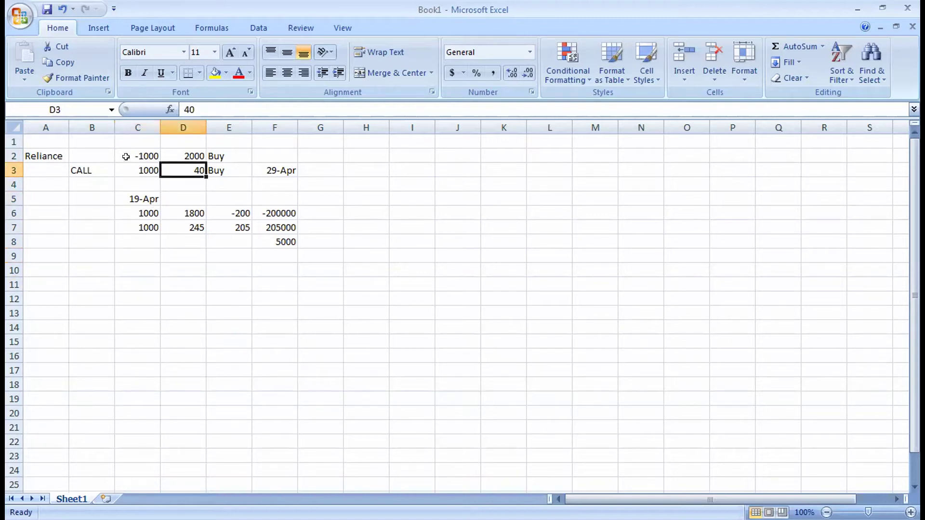
# Try option prices of 45 and 35 in D3, and set it back to 40.
pyautogui.write('45')
pyautogui.press('Return')
pyautogui.press('Up')
pyautogui.write('35')
pyautogui.press('Return')
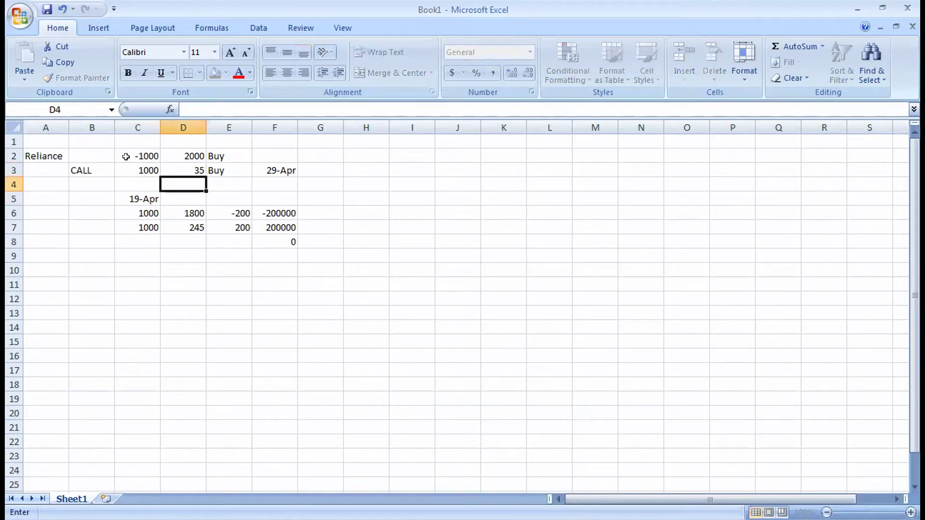
pyautogui.press('Up')
pyautogui.write('40')
pyautogui.press('Return')
# List the option Greeks Delta, Gamma, VEGA and THETA in cells D11 to D14.
pyautogui.press('Down')
pyautogui.press('Down')
pyautogui.press('Down')
pyautogui.press('Down')
pyautogui.press('Down')
pyautogui.press('Down')
pyautogui.press('Down')
pyautogui.write('De')
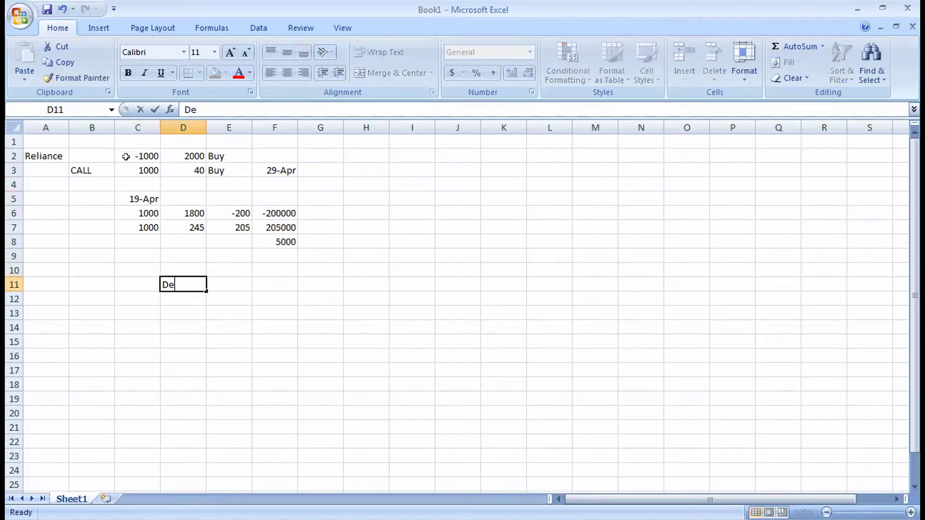
pyautogui.write('lta')
pyautogui.press('Return')
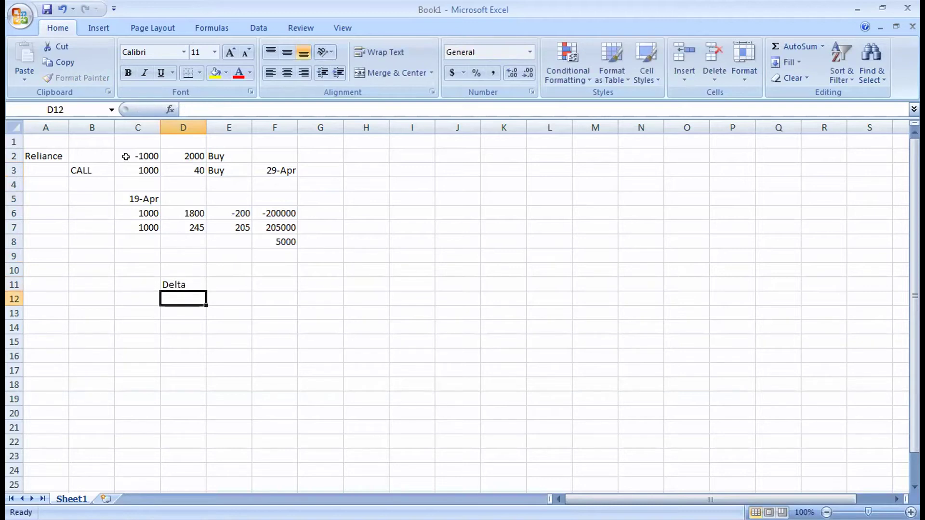
pyautogui.write('Gamma')
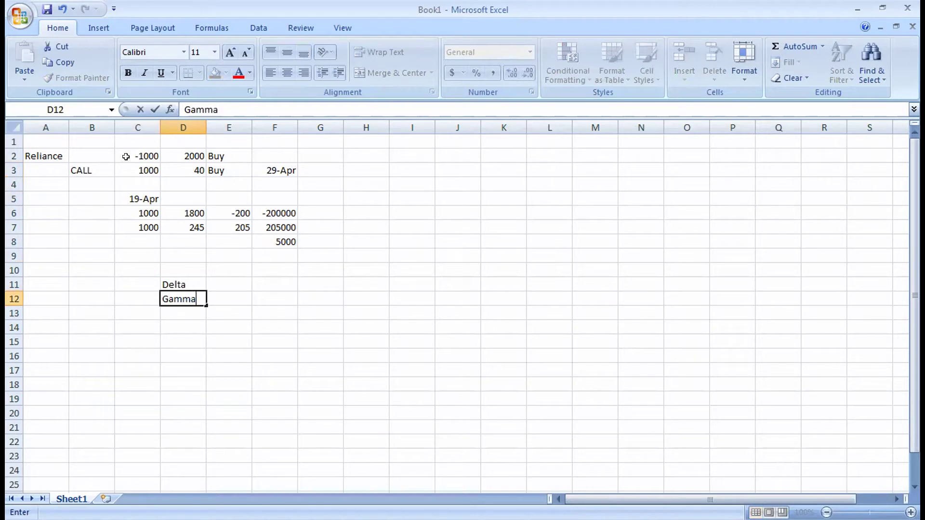
pyautogui.press('Return')
pyautogui.write('VEGA')
pyautogui.press('Return')
pyautogui.write('THETA')
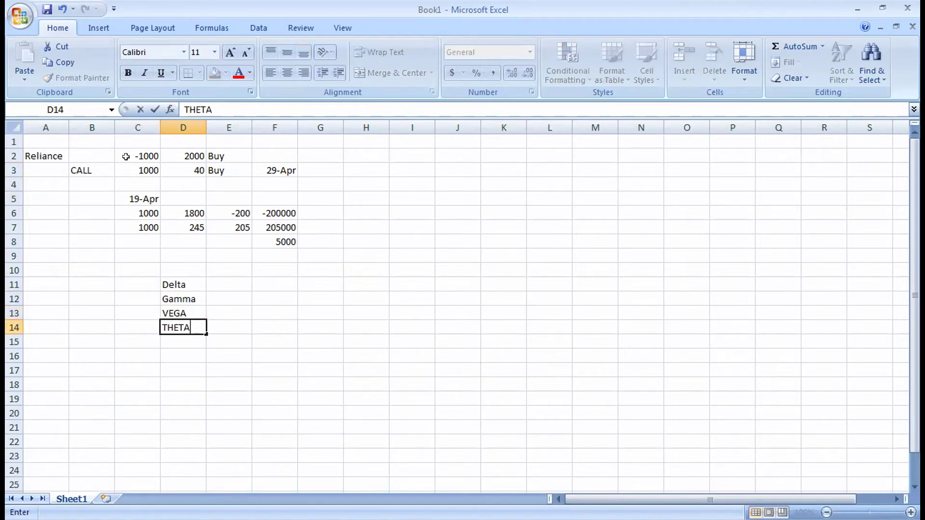
pyautogui.press('Return')
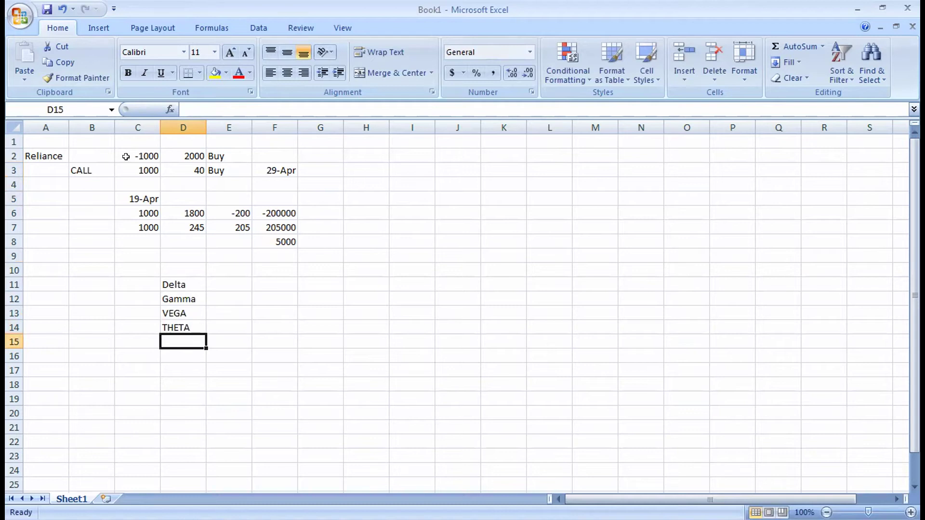
# Enter the Delta definition "Change in option price due to change in underline" in E11.
pyautogui.press('Up')
pyautogui.press('Up')
pyautogui.press('Up')
pyautogui.press('Up')
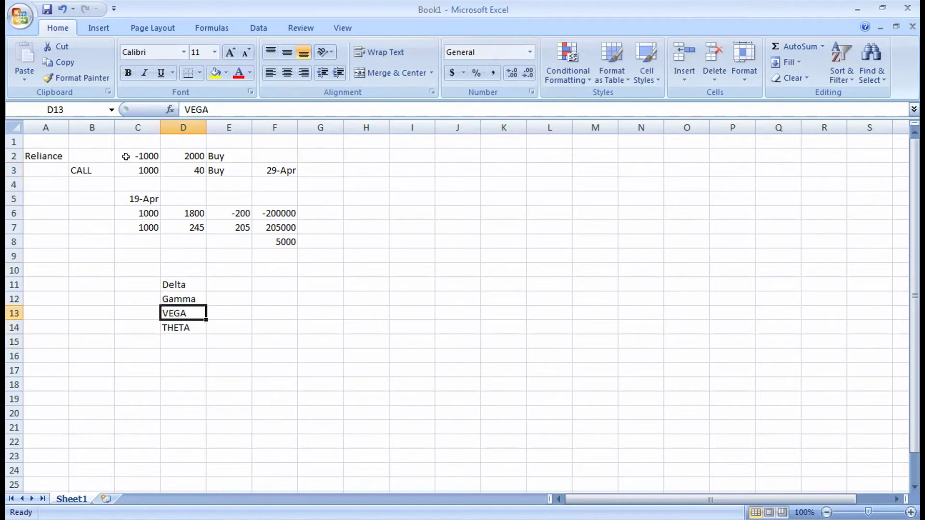
pyautogui.press('Right')
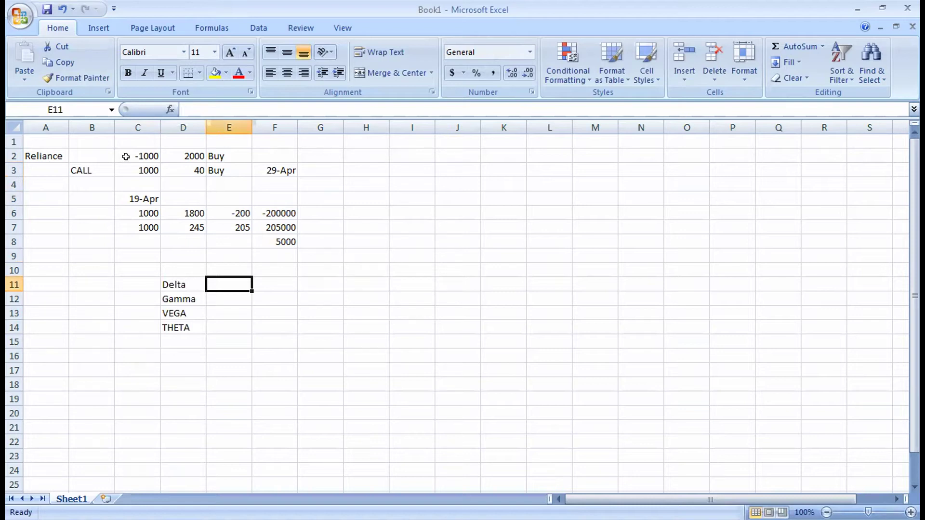
pyautogui.write('V')
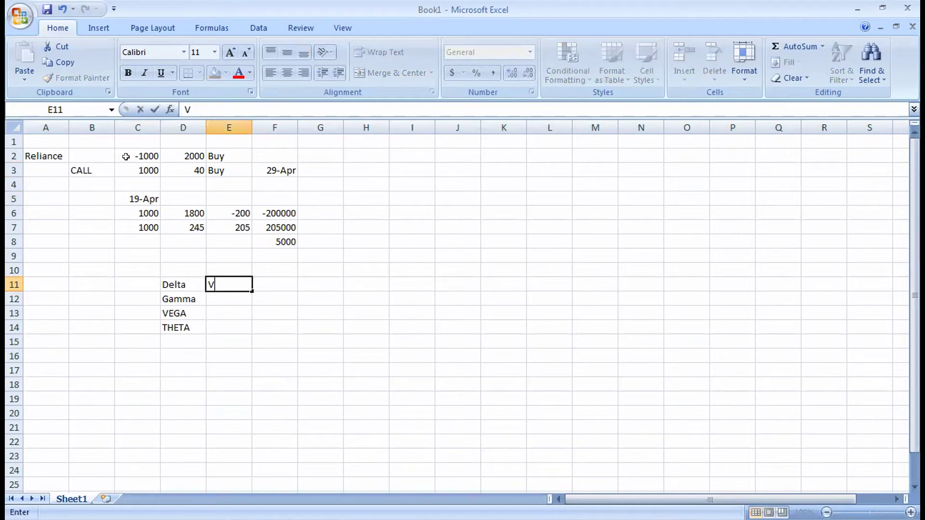
pyautogui.press('BackSpace')
pyautogui.write('Change in')
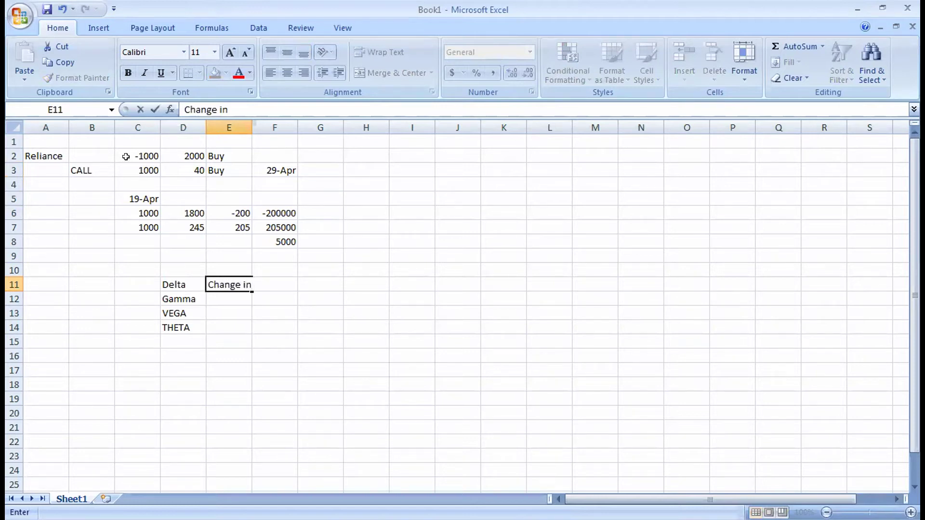
pyautogui.write(' option price due to change in underline')
pyautogui.press('Return')
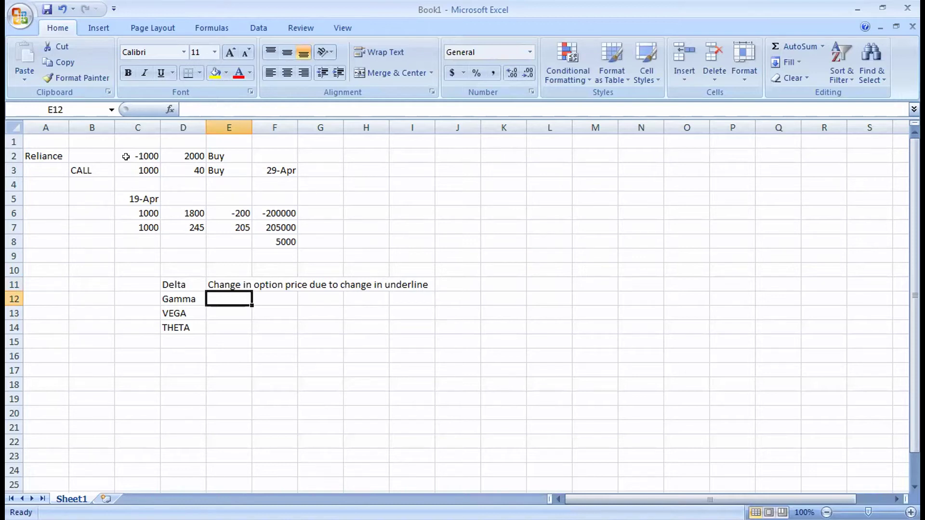
# Enter the Gamma definition "Change in delta due to Change in Unterline" in E12.
pyautogui.write('C')
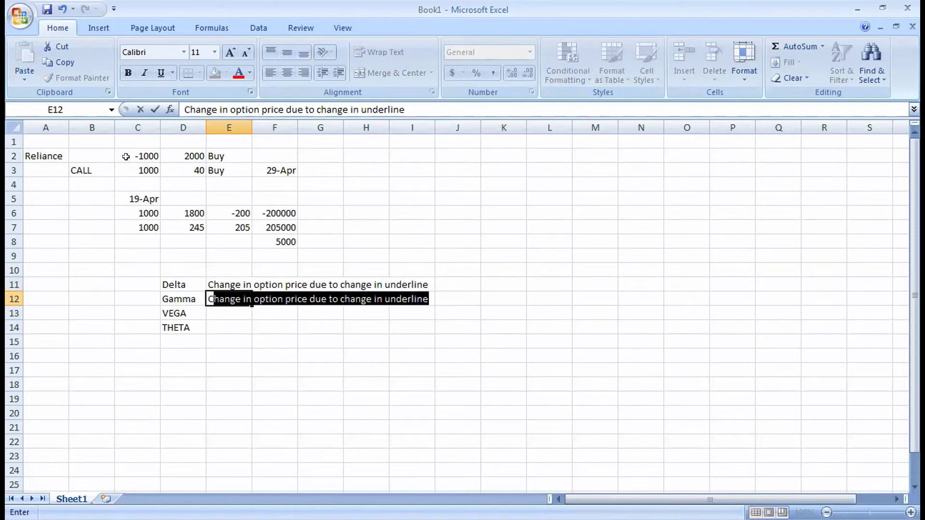
pyautogui.write('hange in de')
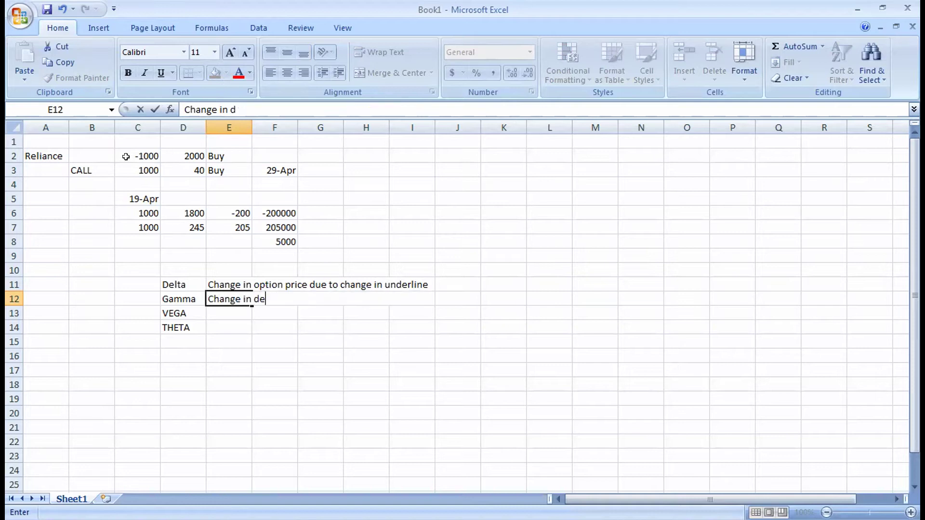
pyautogui.write('lta due to ')
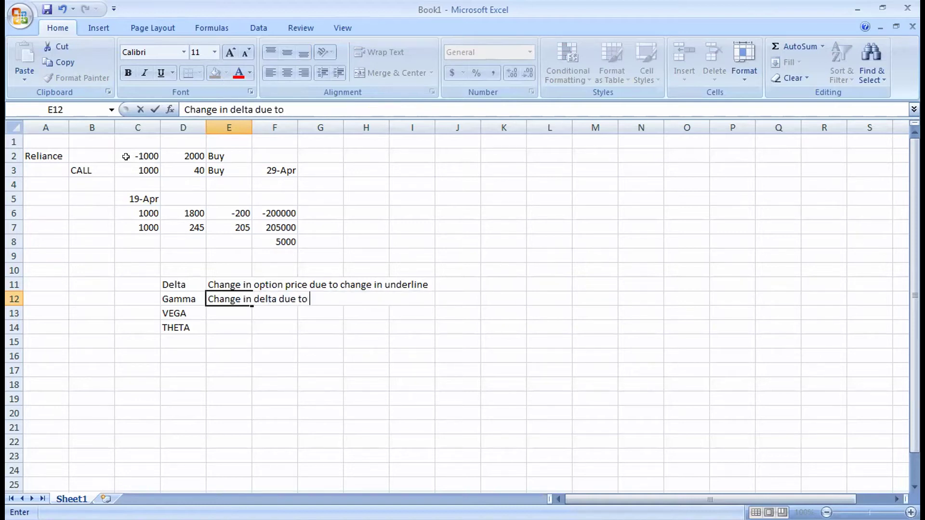
pyautogui.write('Change in ')
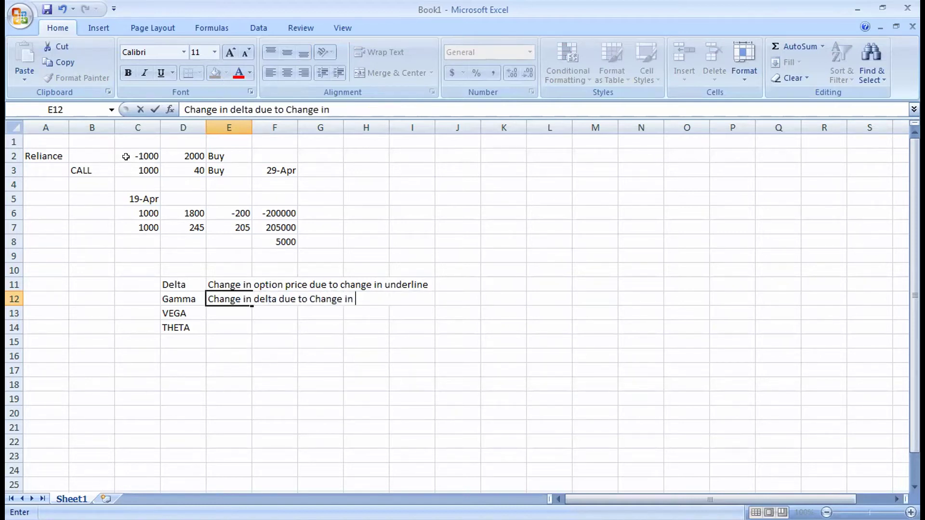
pyautogui.write('Unterline')
pyautogui.press('Return')
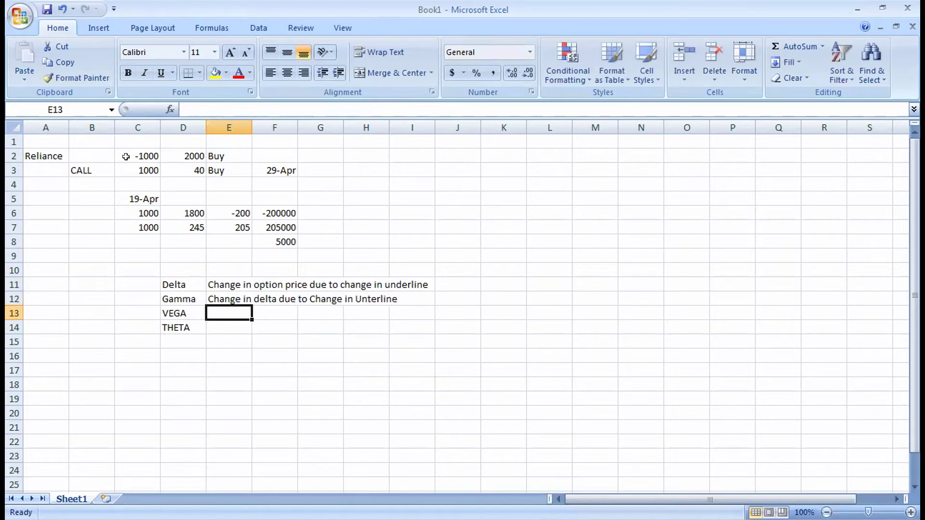
# Enter the VEGA definition "Change in option price due to change IV (Implied volitalaty )" in E13.
pyautogui.write('C')
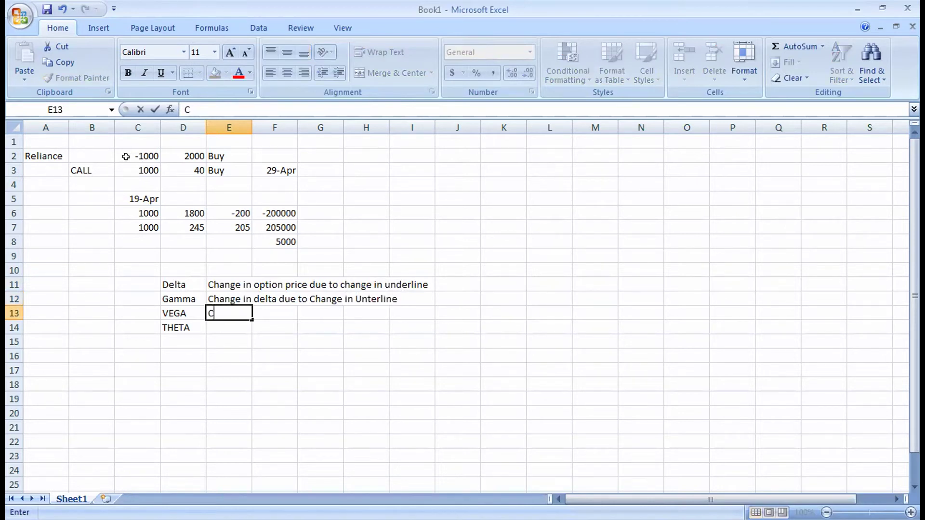
pyautogui.write('hange in oi')
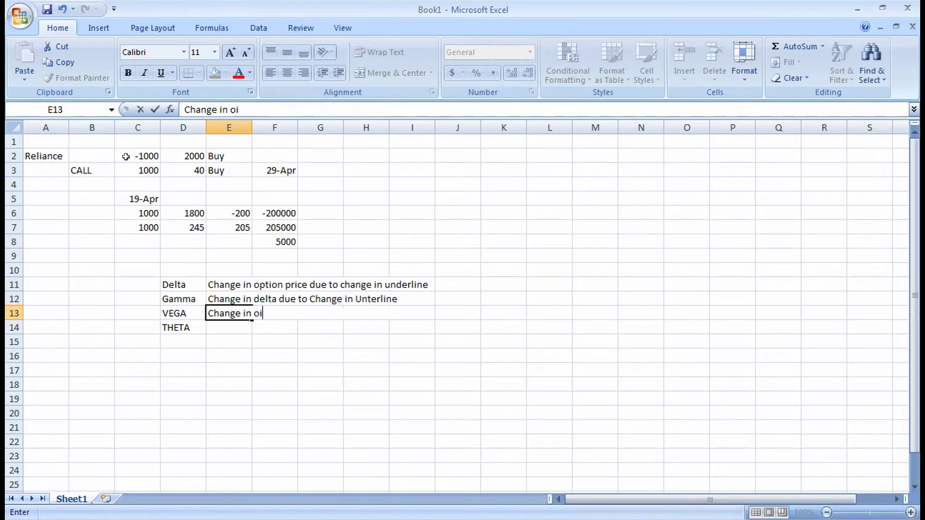
pyautogui.press('BackSpace')
pyautogui.write('ption price due to ')
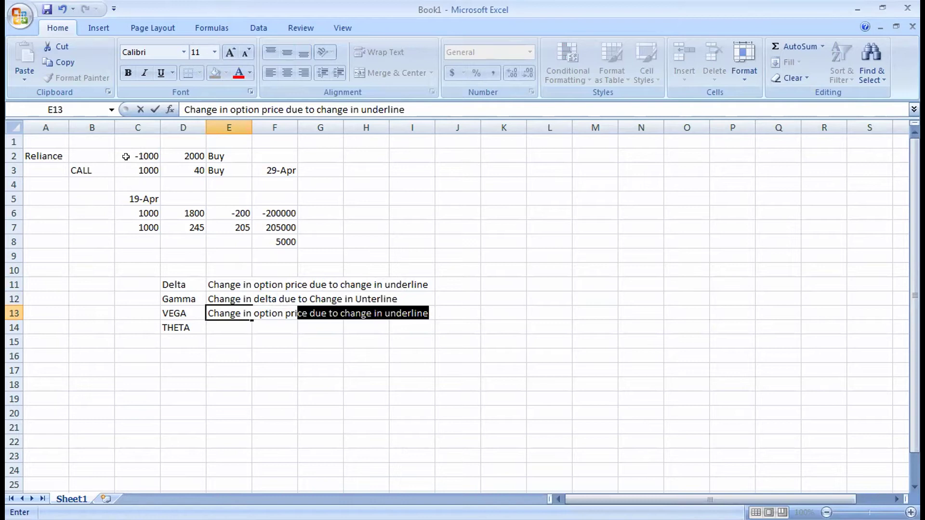
pyautogui.write('change in')
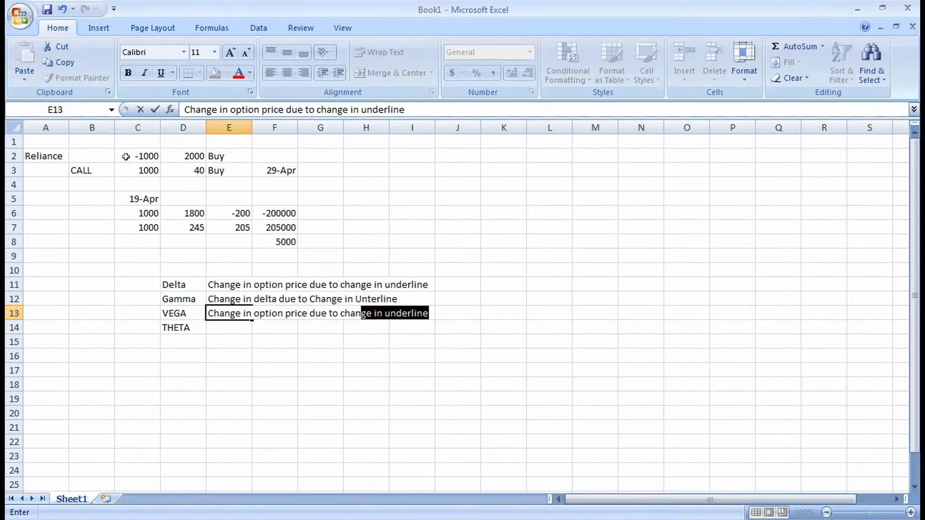
pyautogui.press('BackSpace')
pyautogui.press('BackSpace')
pyautogui.press('BackSpace')
pyautogui.press('BackSpace')
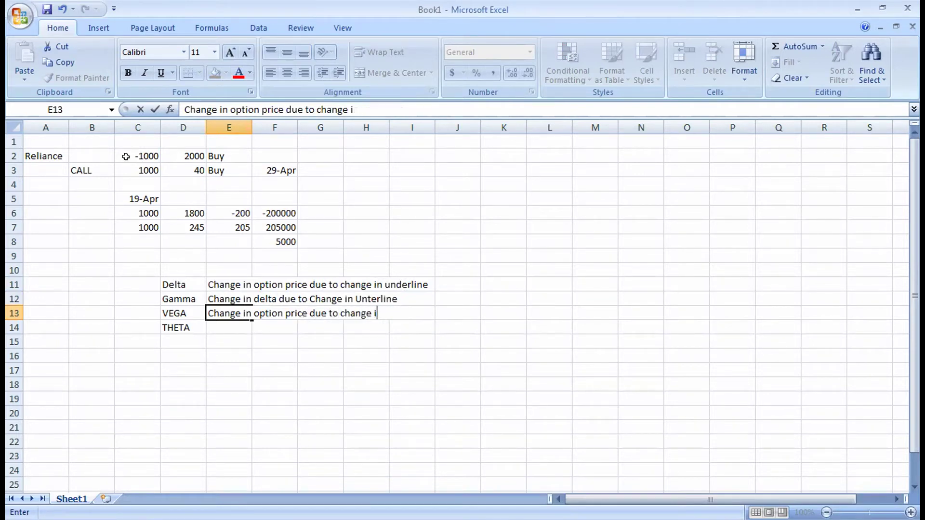
pyautogui.write('IV (Implied vil')
pyautogui.press('BackSpace')
pyautogui.press('BackSpace')
pyautogui.write('olita')
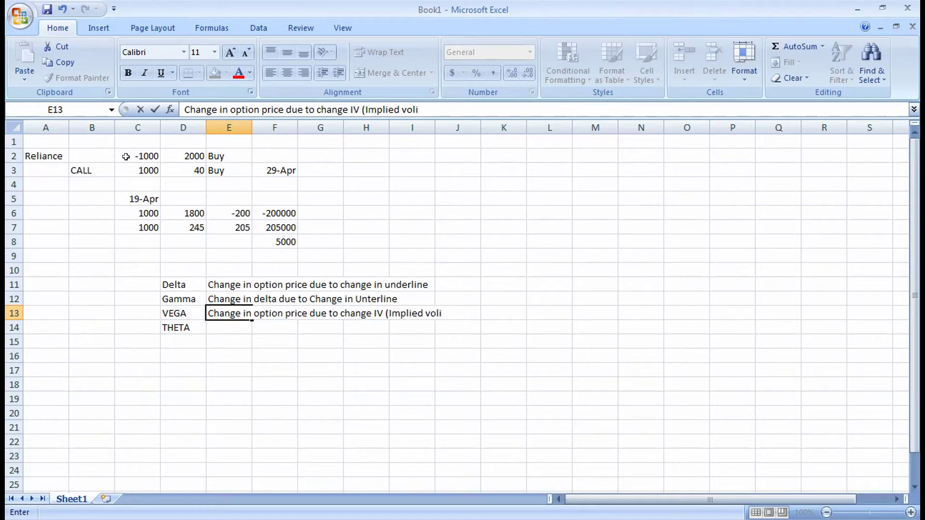
pyautogui.write('laty )')
pyautogui.press('Return')
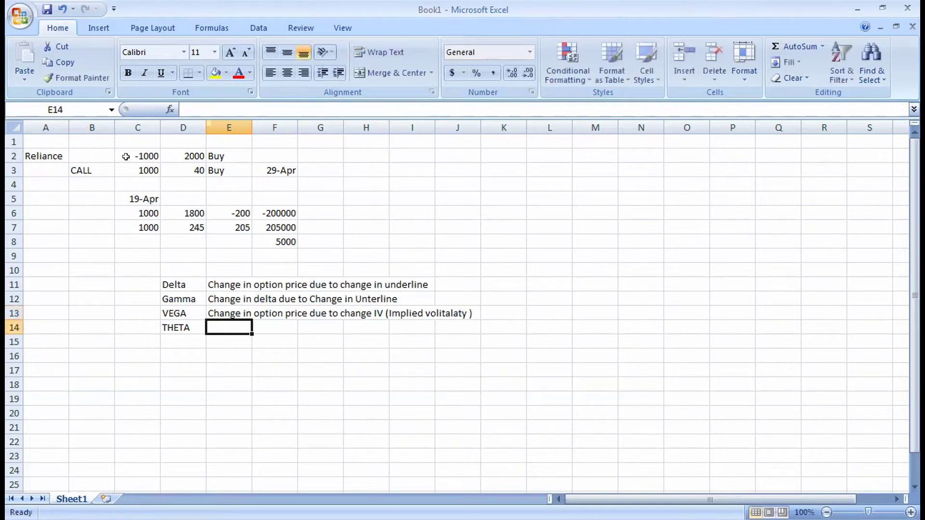
# Enter the THETA definition "Change in Option Price due to Change in Days" in E14.
pyautogui.write('Channg')
pyautogui.press('BackSpace')
pyautogui.press('BackSpace')
pyautogui.press('BackSpace')
pyautogui.write('nge in Optuio')
pyautogui.press('BackSpace')
pyautogui.press('BackSpace')
pyautogui.press('BackSpace')
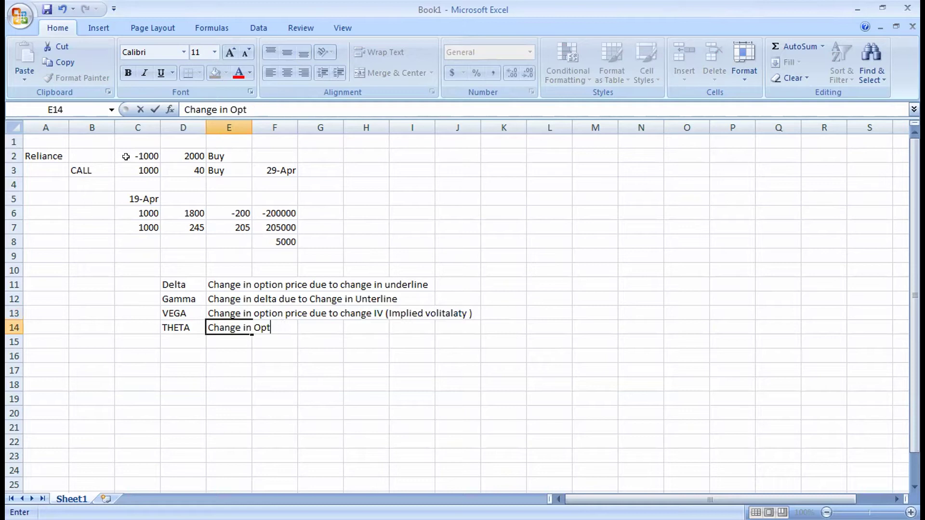
pyautogui.write('ion OPt')
pyautogui.press('BackSpace')
pyautogui.press('BackSpace')
pyautogui.press('BackSpace')
pyautogui.write('Price ')
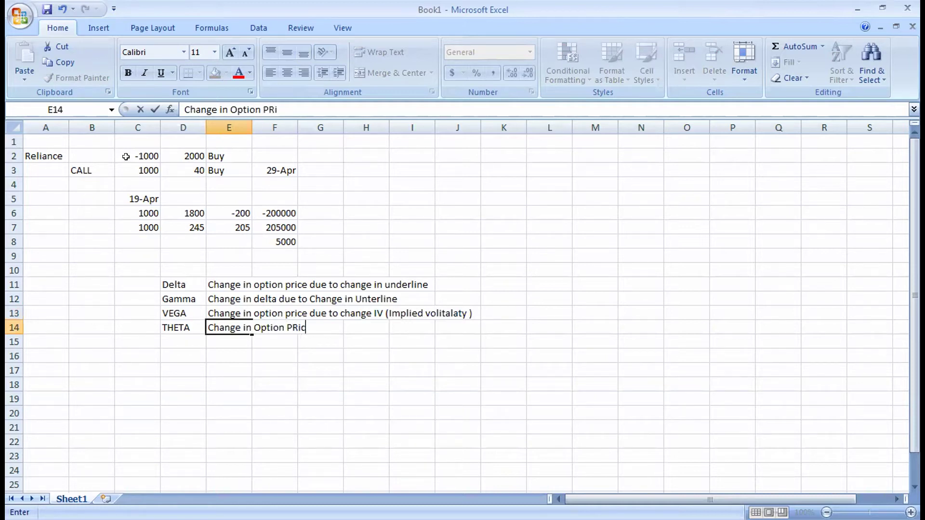
pyautogui.write('due to')
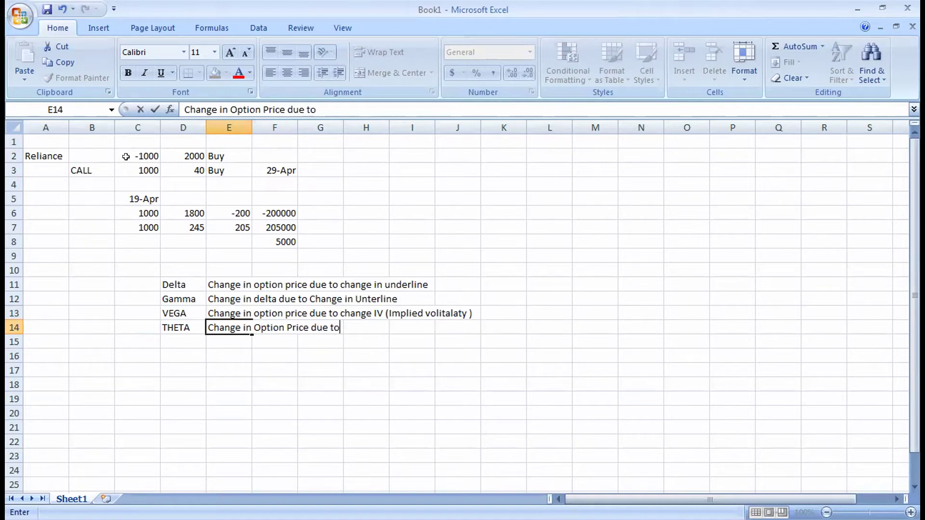
pyautogui.write(' Change in ')
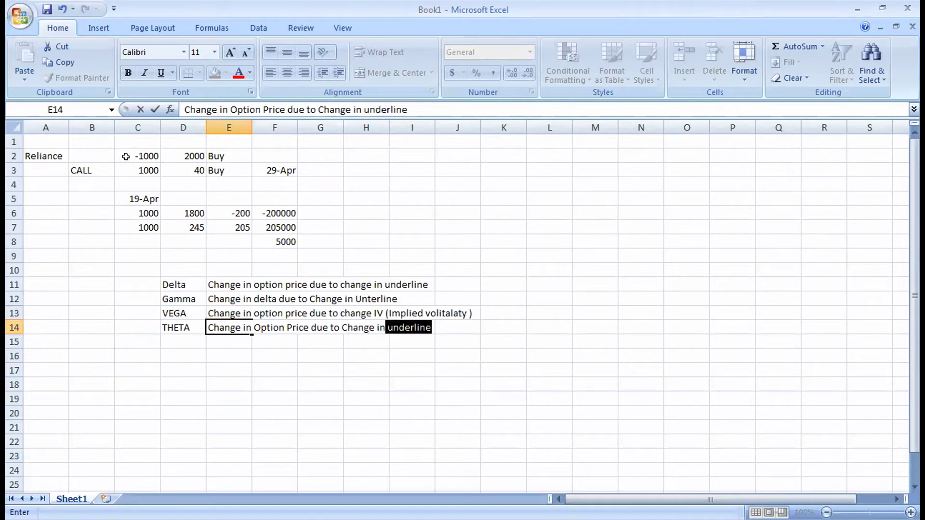
pyautogui.write('Days')
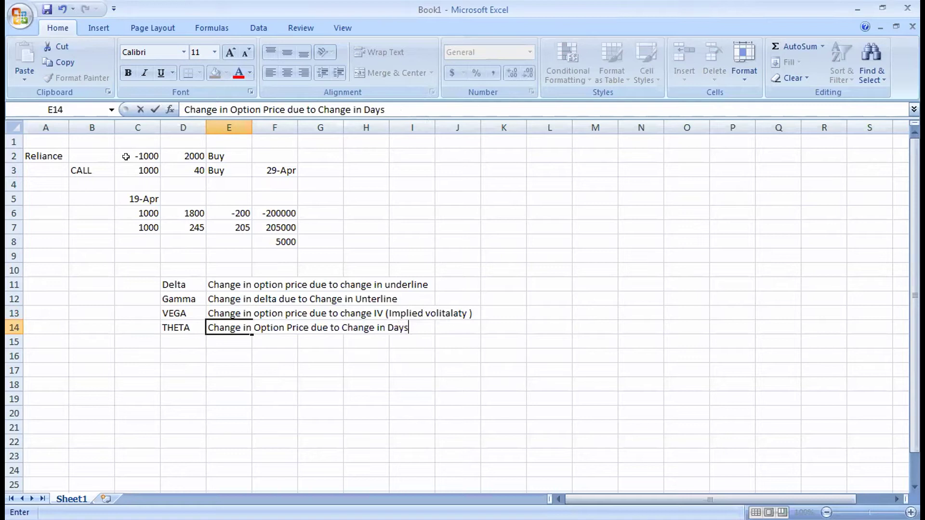
pyautogui.press('Return')
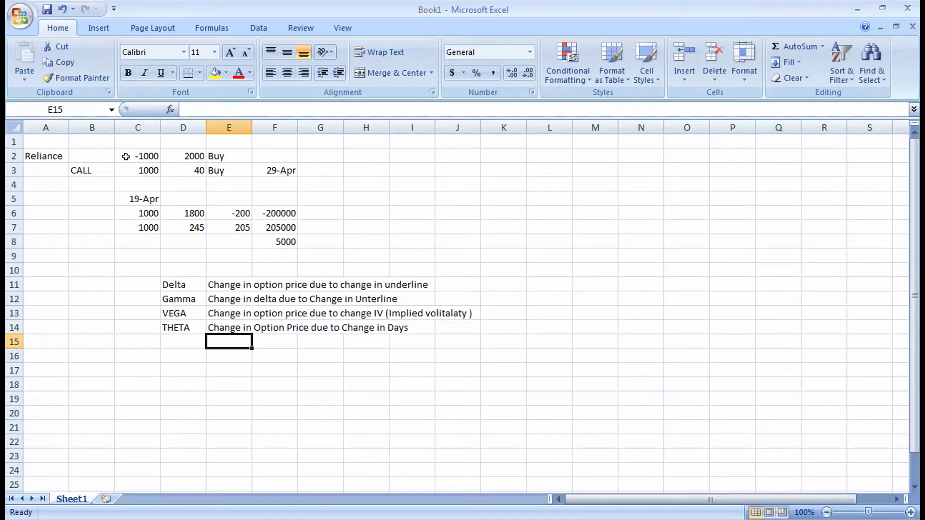
# Enter the price levels 15000 in D16 and 15100 in D17, below the Greek definitions.
pyautogui.press('Down')
pyautogui.press('Left')
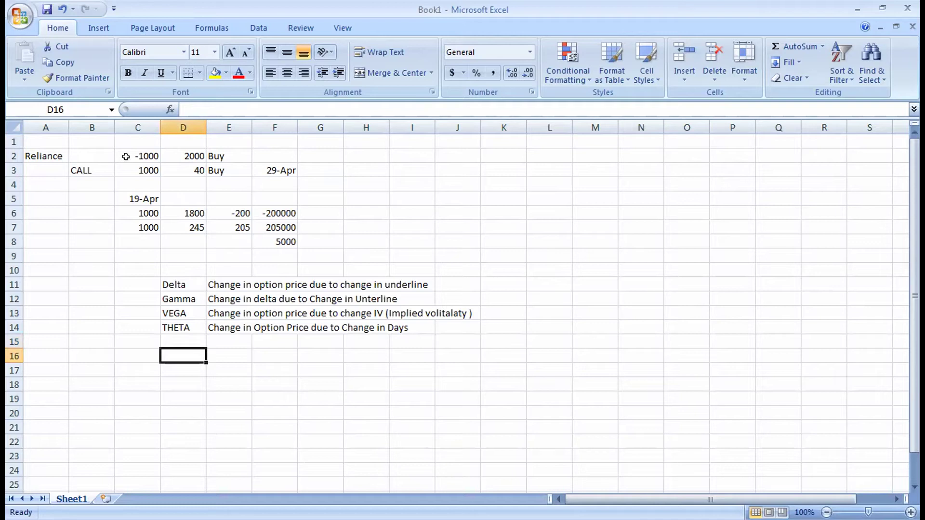
pyautogui.write('15000')
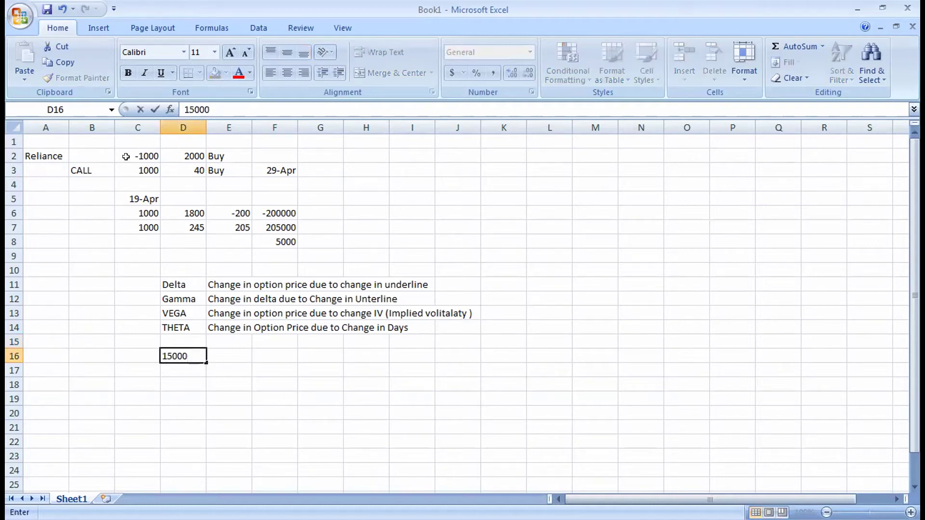
pyautogui.press('Return')
pyautogui.write('15000')
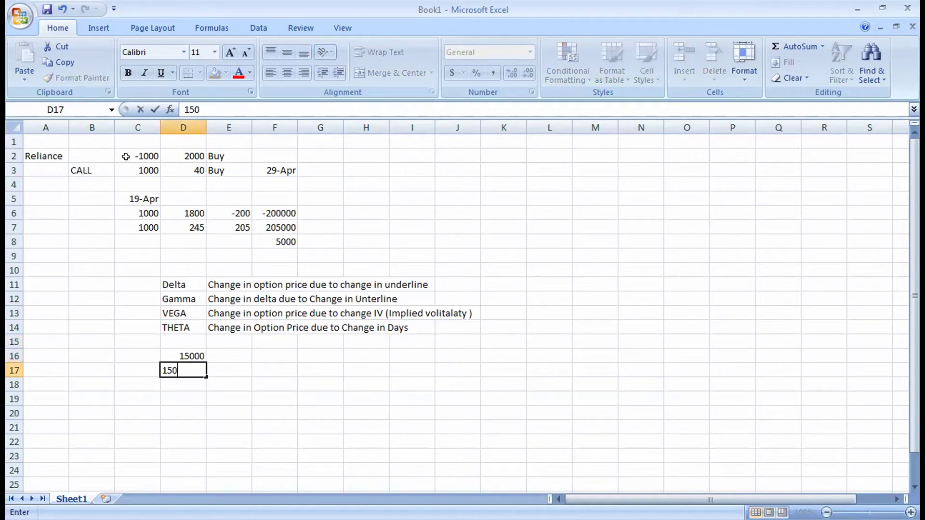
pyautogui.press('BackSpace')
pyautogui.press('BackSpace')
pyautogui.write('100')
pyautogui.press('Right')
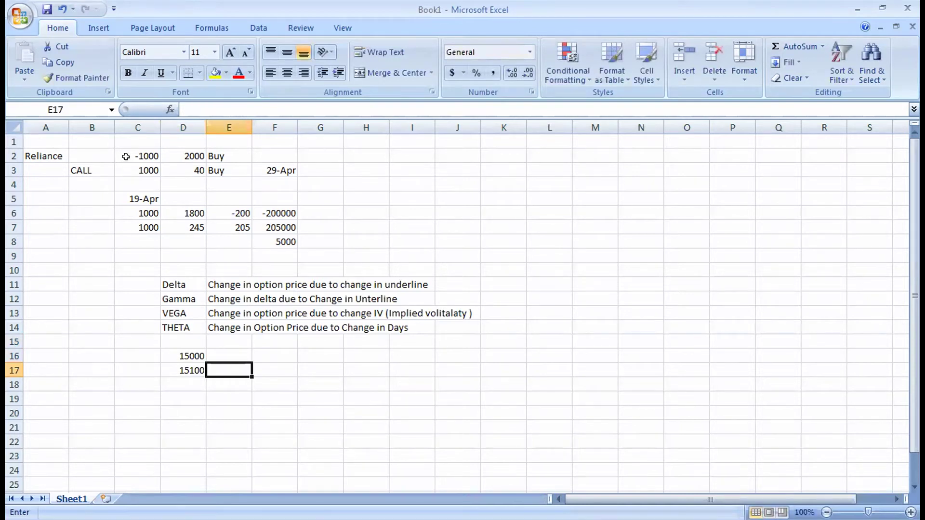
# Enter 1000 in E17 and 60 in F17, beside the 15100 level.
pyautogui.write('1000')
pyautogui.press('Right')
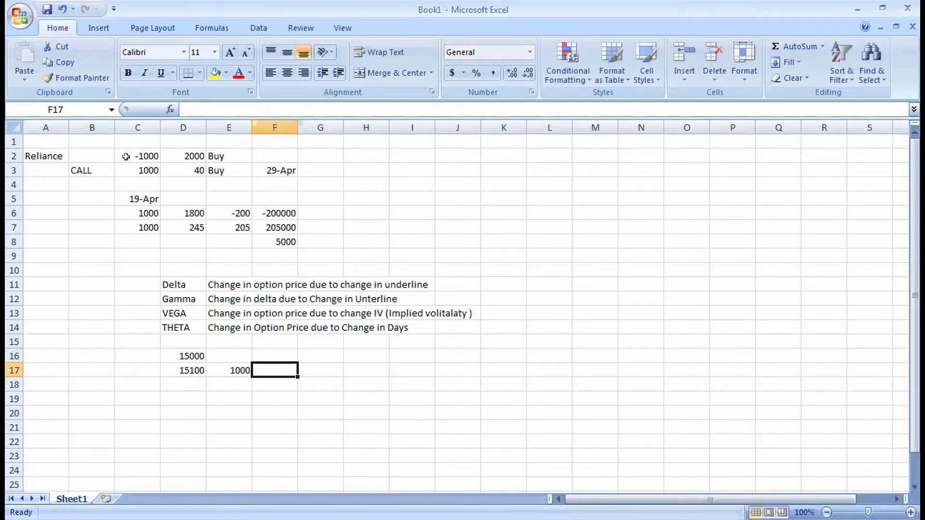
pyautogui.write('60')
pyautogui.press('Return')
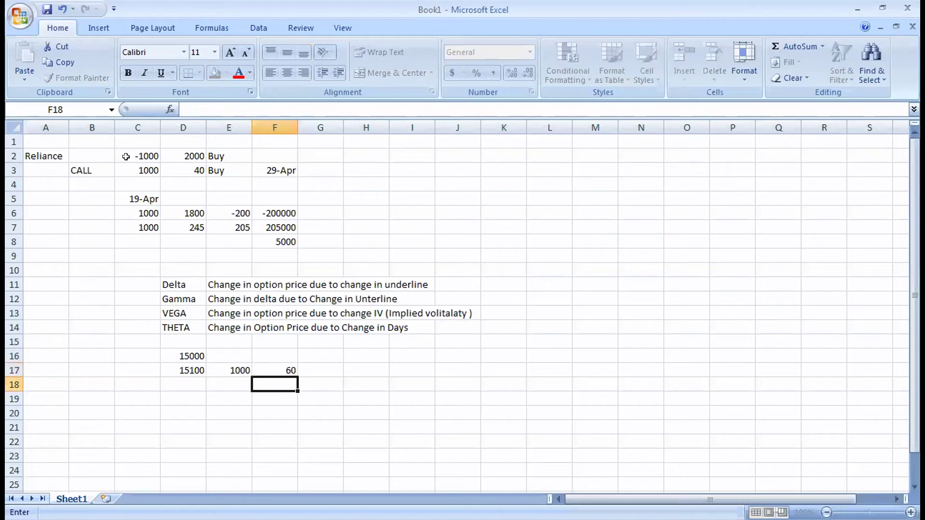
pyautogui.press('Up')
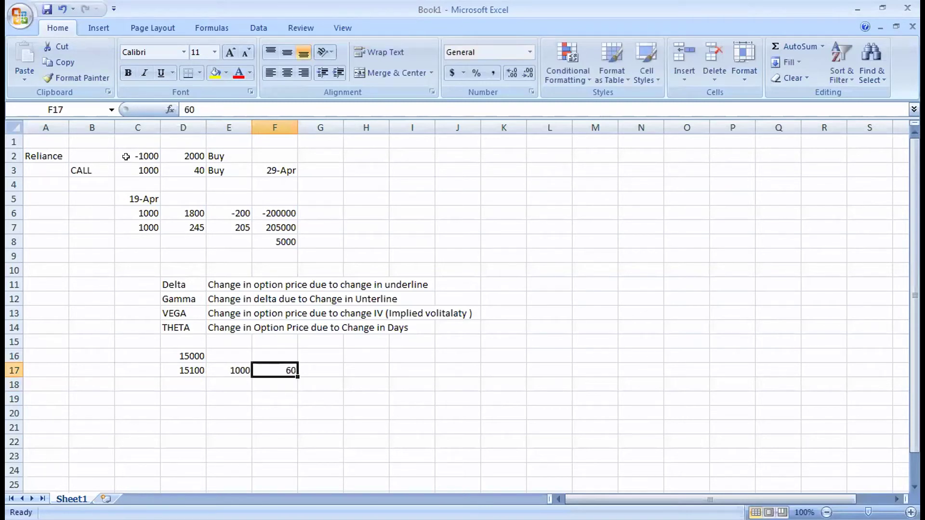
pyautogui.press('Right')
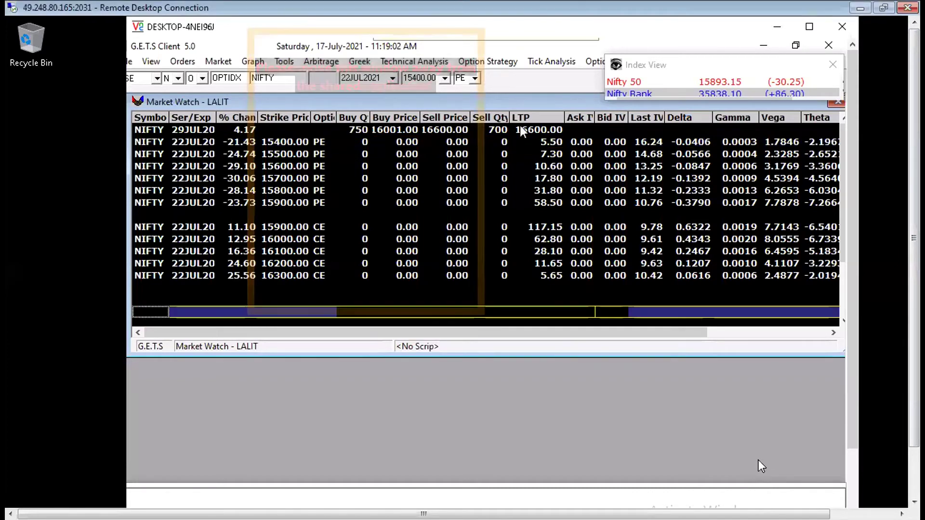
# Switch to the remote G.E.T.S Client, log in to Greek with NSEFO enabled, and maximize the remote application window.
pyautogui.click(557, 182)
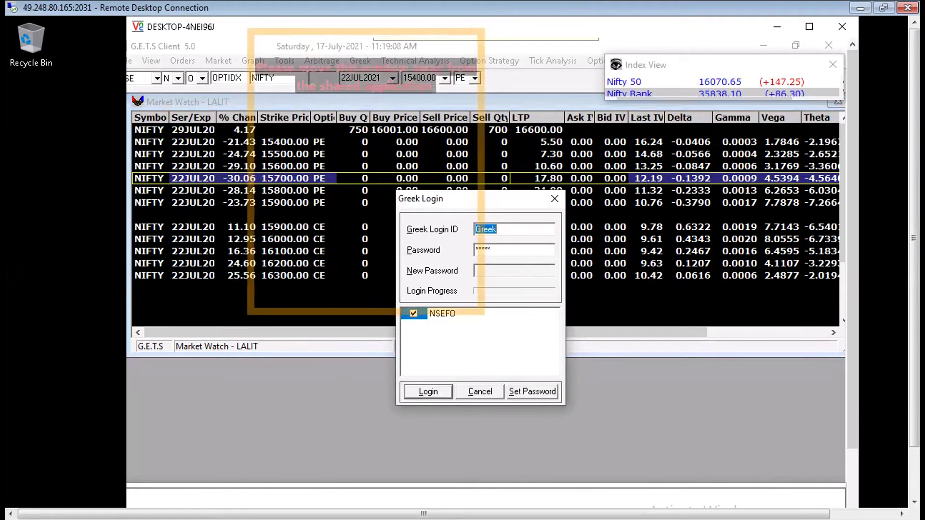
pyautogui.click(437, 395)
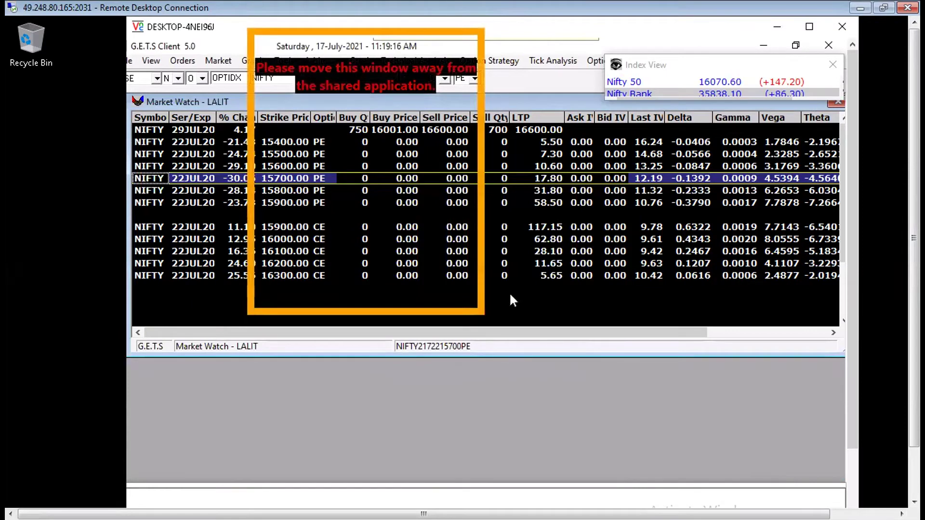
pyautogui.click(458, 301)
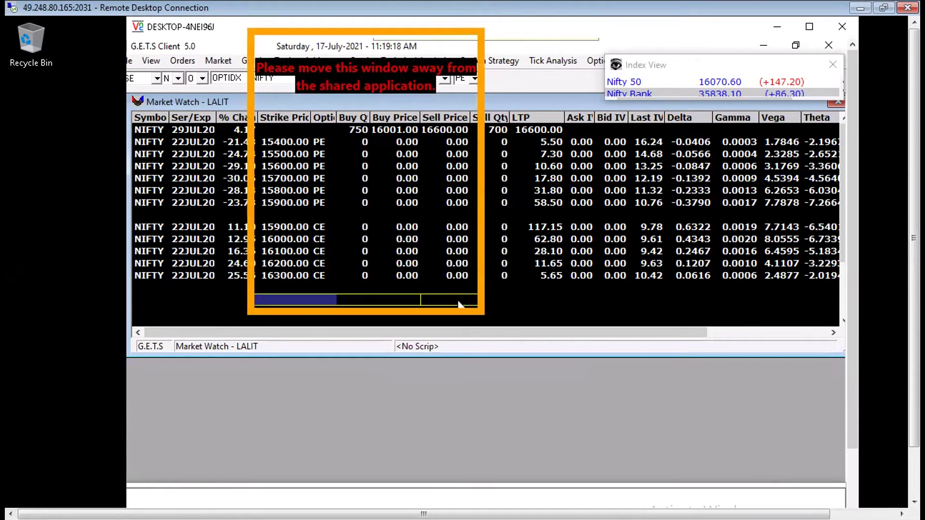
pyautogui.doubleClick(355, 27)
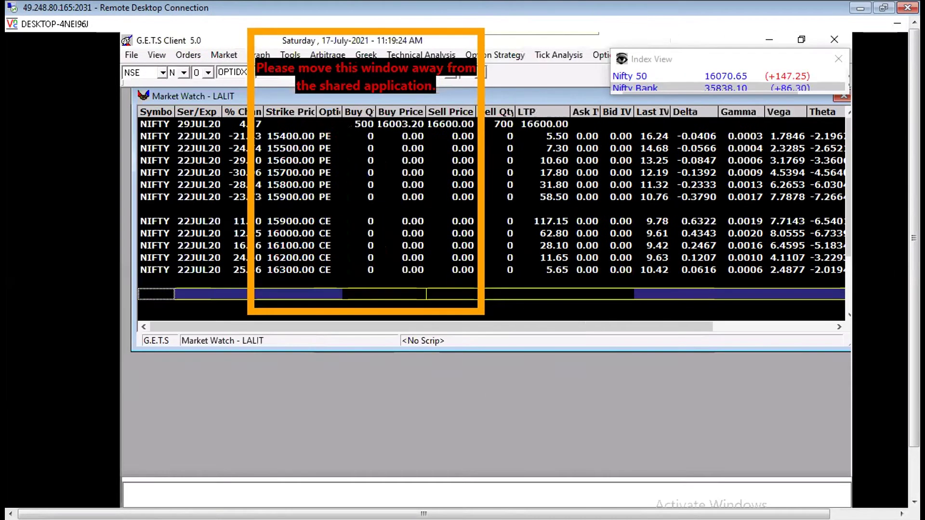
# Open the Greek Market Watch window from the NIFTY market watch.
pyautogui.click(605, 249)
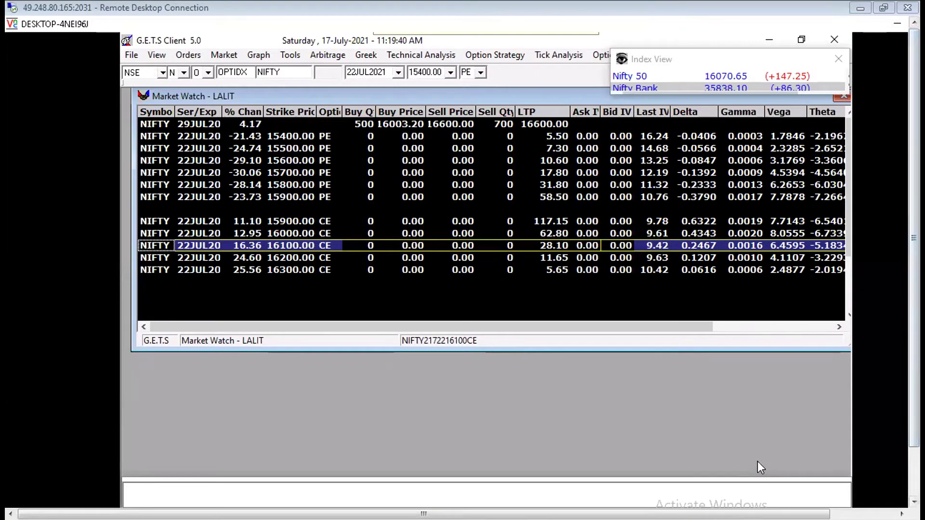
pyautogui.hotkey('alt', 'space')
pyautogui.press('Escape')
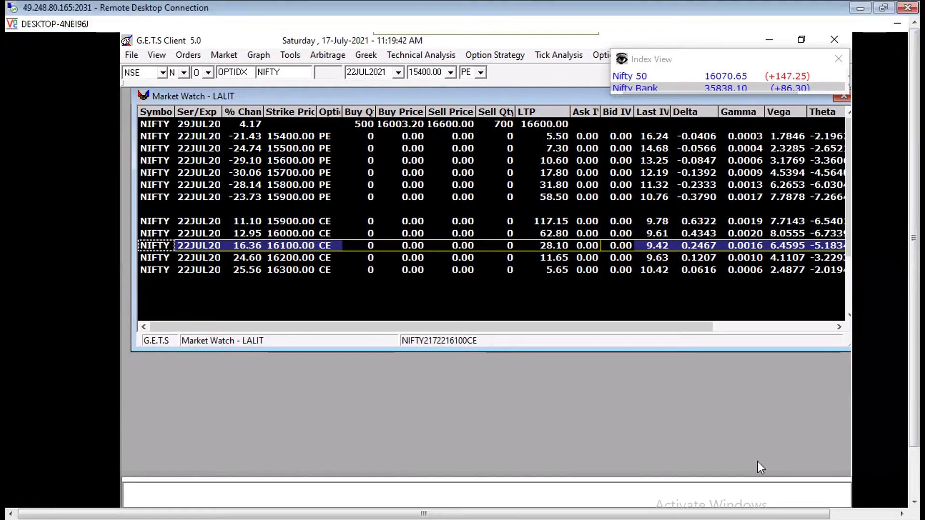
pyautogui.click(585, 186)
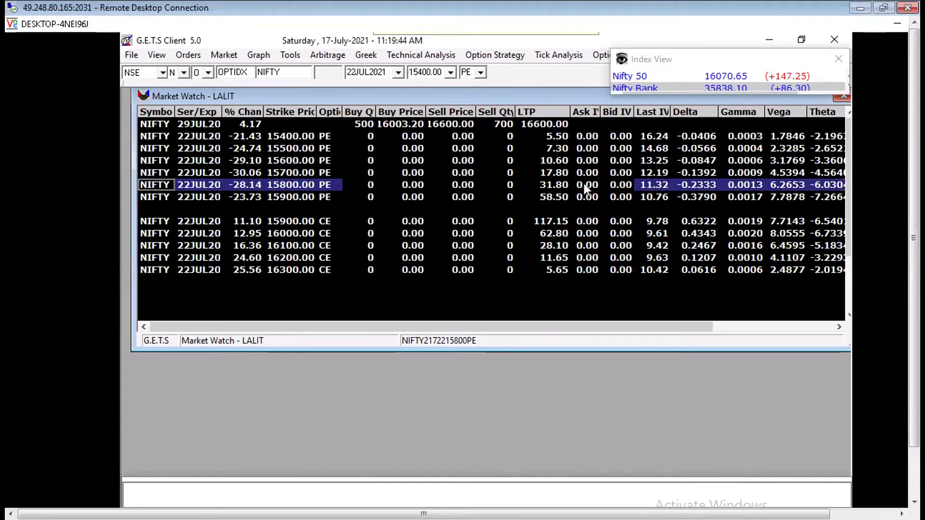
pyautogui.hotkey('ctrl', 'g')
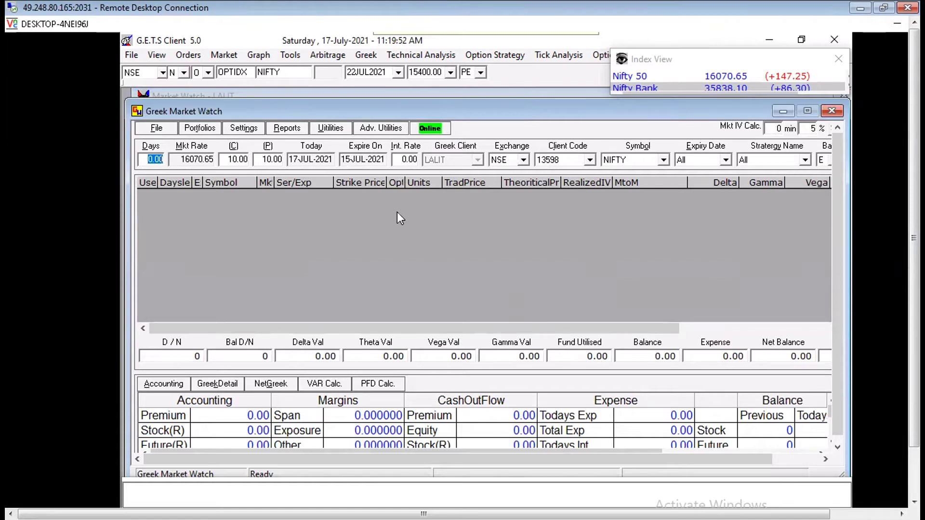
# Start a Greek manual portfolio on NSE with a new client code, script NIFTY and expiry date 22JUL2021.
pyautogui.click(200, 131)
pyautogui.click(218, 146)
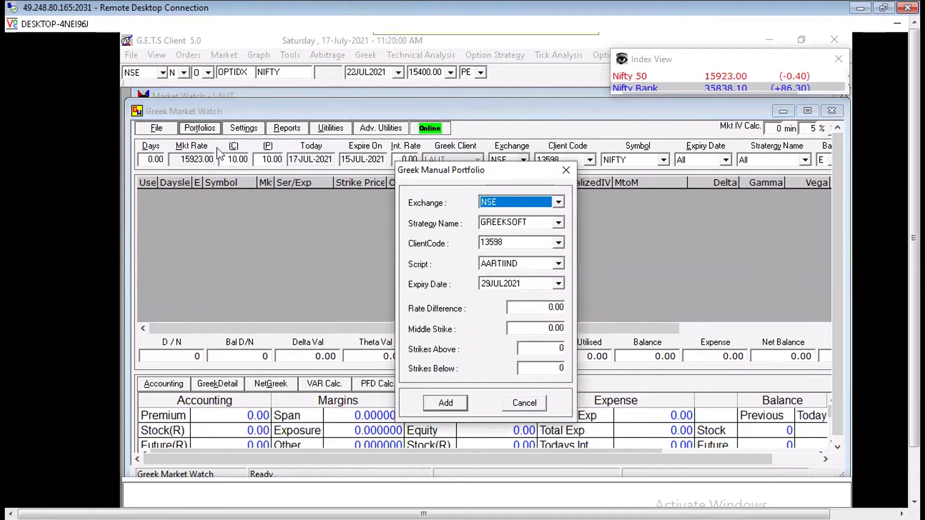
pyautogui.press('Tab')
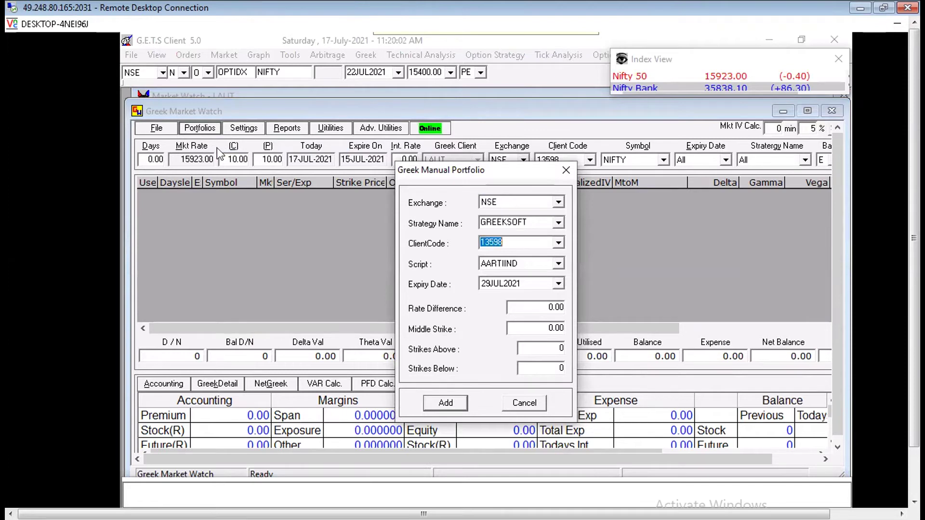
pyautogui.write('LL')
pyautogui.press('Tab')
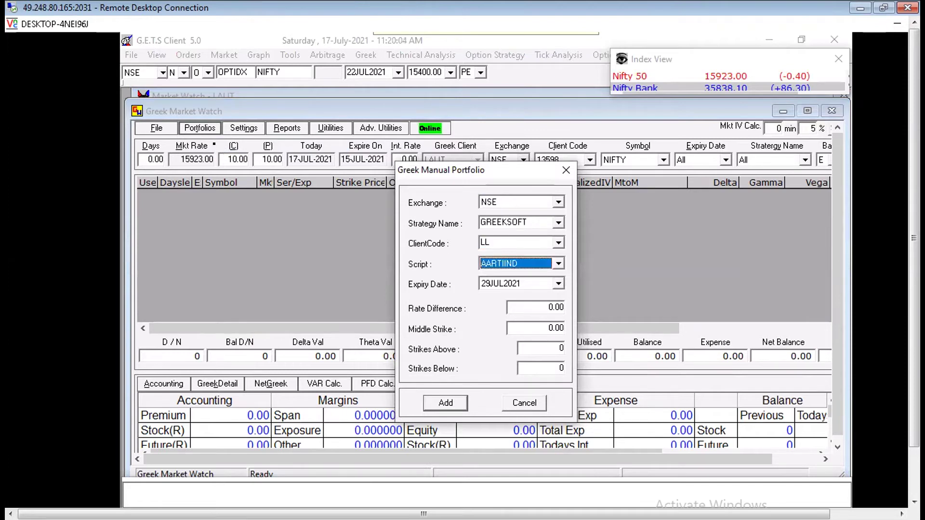
pyautogui.write('NIFTY')
pyautogui.press('Tab')
pyautogui.press('Tab')
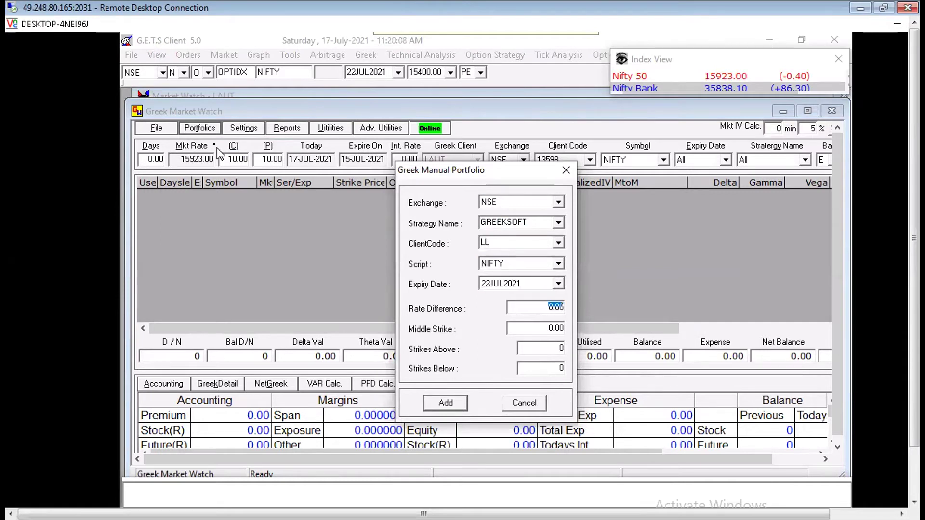
# Add the portfolio with rate difference 100, middle strike 15900, and 10 strikes above and below, without creating more portfolios.
pyautogui.write('100')
pyautogui.press('Tab')
pyautogui.write('15900')
pyautogui.press('Tab')
pyautogui.write('10')
pyautogui.press('Tab')
pyautogui.write('10')
pyautogui.press('Tab')
pyautogui.press('Return')
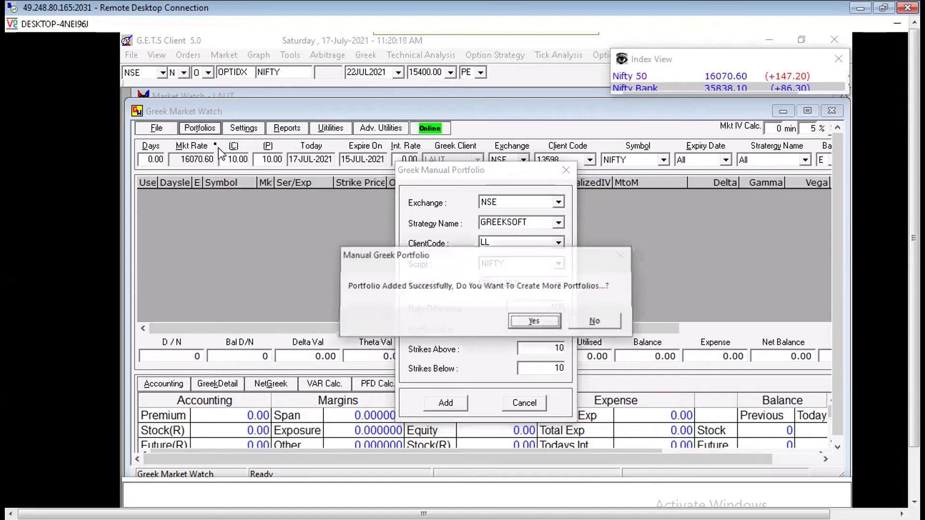
pyautogui.press('Right')
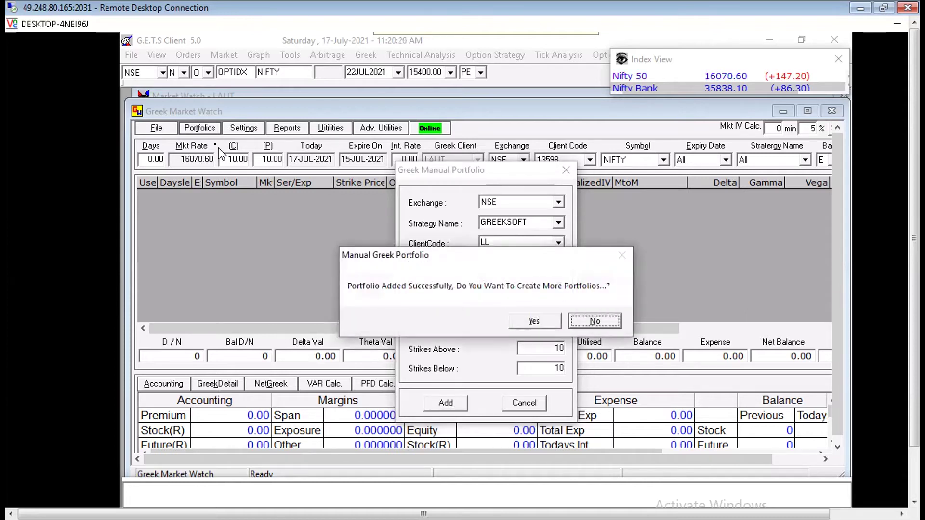
pyautogui.press('Return')
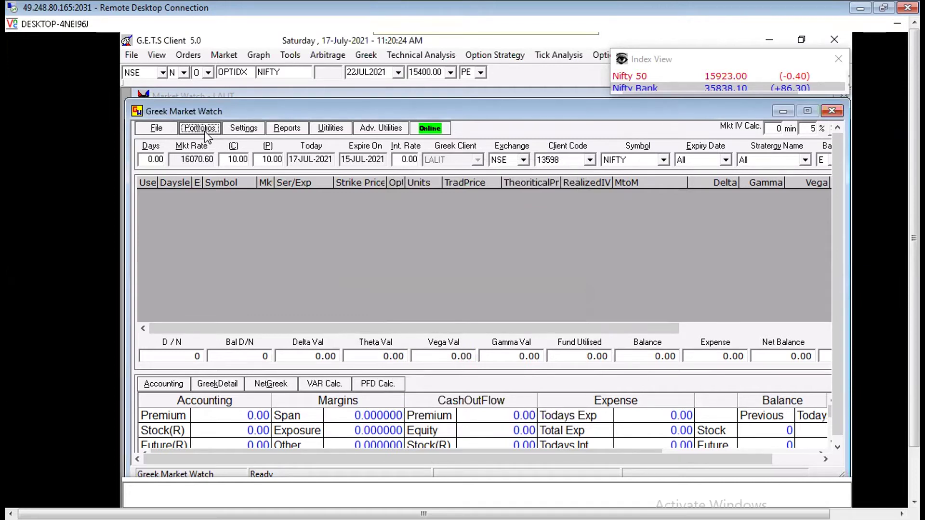
# Show the new NIFTY portfolio in the Greek Market Watch by selecting its client code.
pyautogui.click(205, 131)
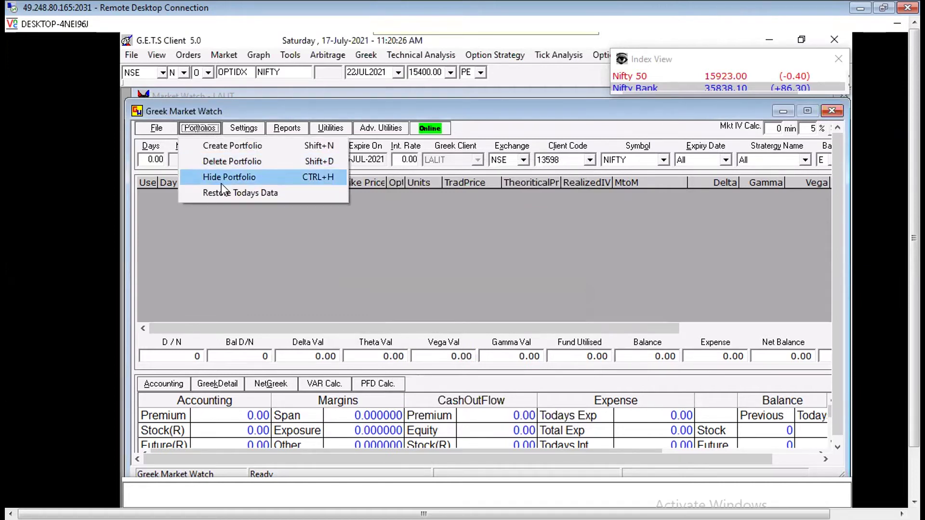
pyautogui.click(233, 146)
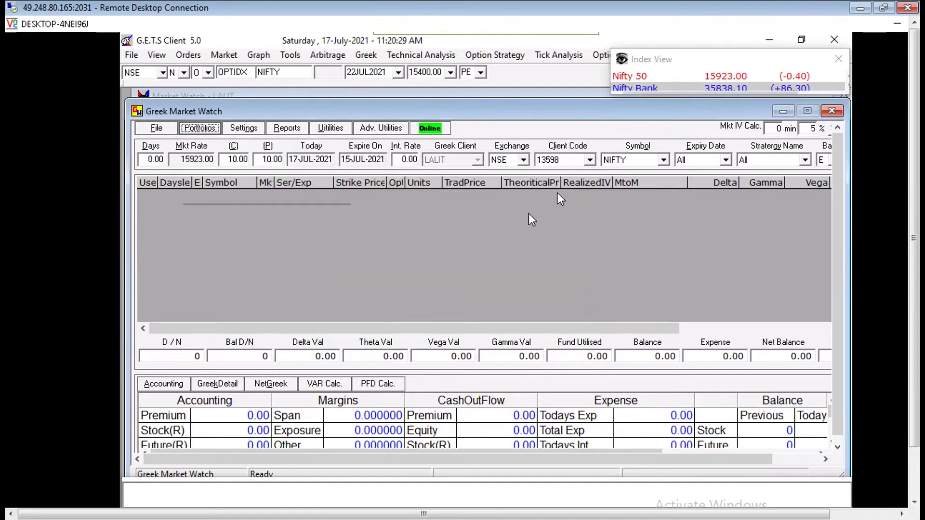
pyautogui.click(589, 159)
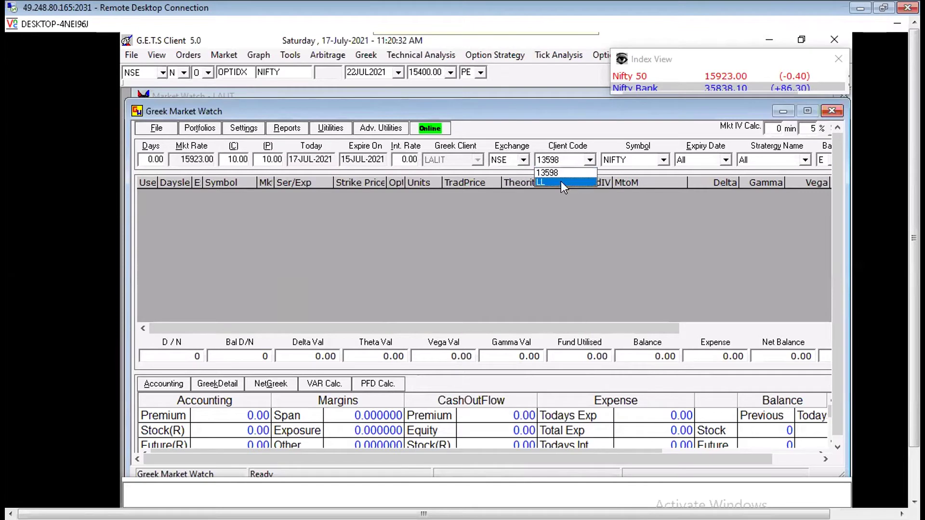
pyautogui.click(560, 181)
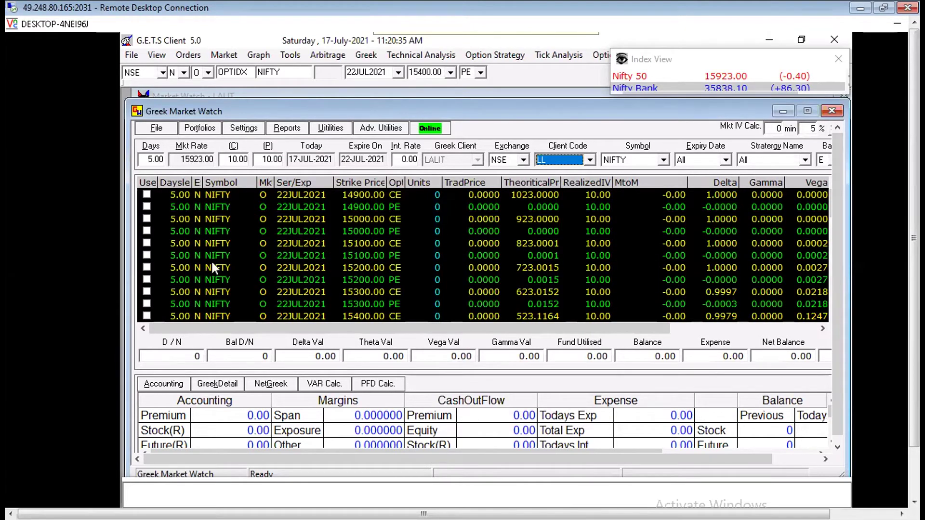
# Switch the NonSquareOff Records Only filter in the Greek Market Watch so that rows with zero units are hidden.
pyautogui.rightClick(209, 247)
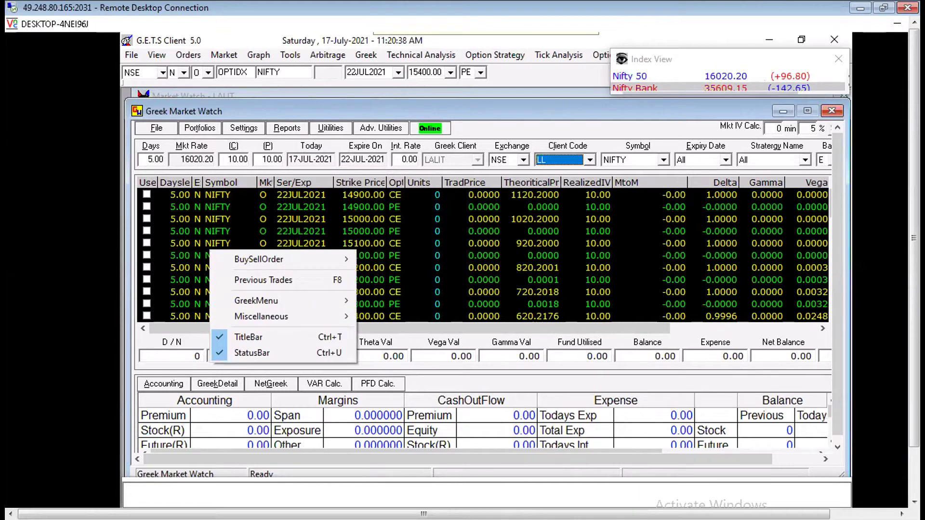
pyautogui.moveTo(297, 298)
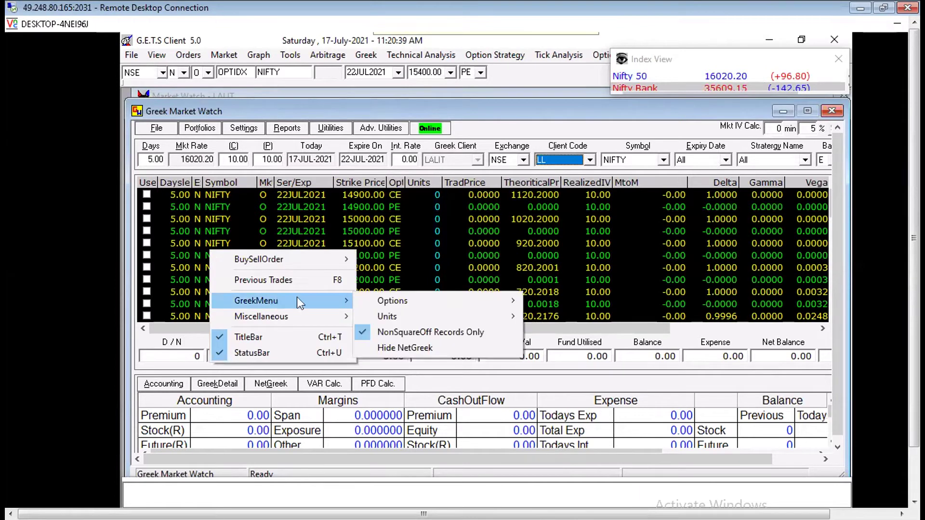
pyautogui.click(397, 334)
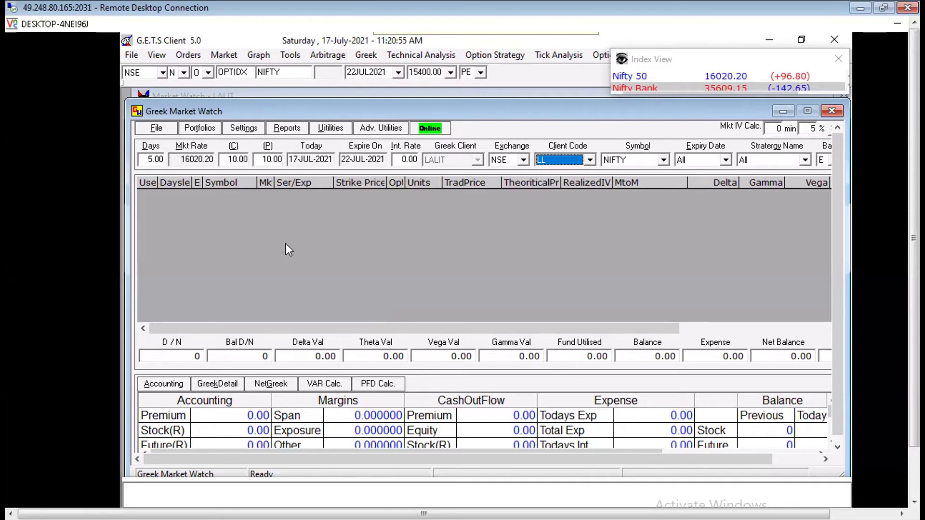
# Start a manual trade entry for the NIFTY 22-JUL-2021 call option and choose strike 15900.
pyautogui.press('F1')
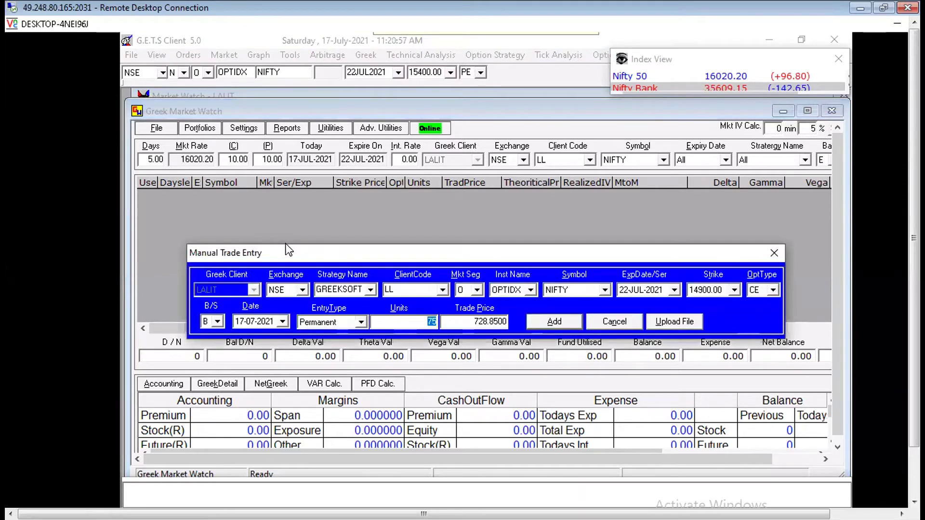
pyautogui.press('Tab')
pyautogui.press('Tab')
pyautogui.hotkey('shift', 'Tab')
pyautogui.hotkey('shift', 'Tab')
pyautogui.hotkey('shift', 'Tab')
pyautogui.hotkey('shift', 'Tab')
pyautogui.hotkey('shift', 'Tab')
pyautogui.hotkey('shift', 'Tab')
pyautogui.hotkey('shift', 'Tab')
pyautogui.hotkey('shift', 'Tab')
pyautogui.hotkey('shift', 'Tab')
pyautogui.press('Down')
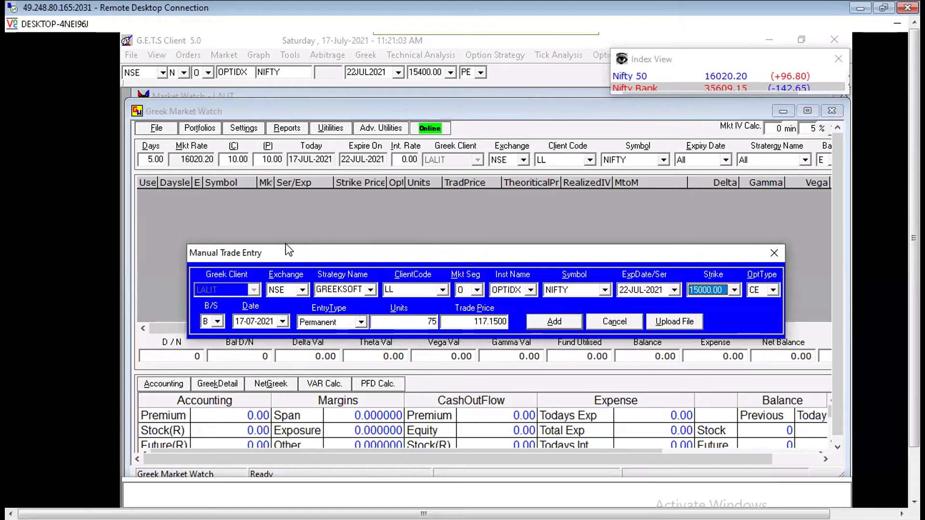
# Add the manual buy trade with 1050 units at trade price 117.15 and close the trade entry.
pyautogui.press('Tab')
pyautogui.press('Tab')
pyautogui.press('Tab')
pyautogui.press('Tab')
pyautogui.press('Tab')
pyautogui.press('Tab')
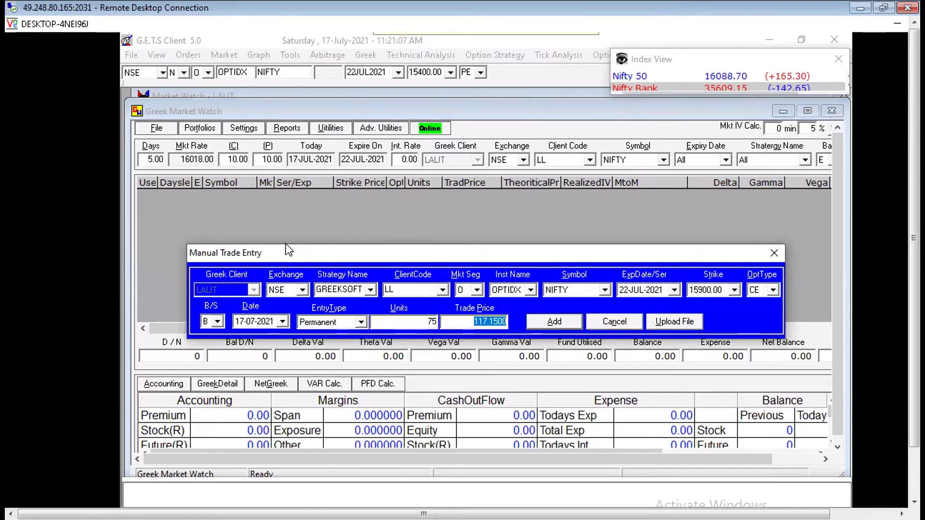
pyautogui.hotkey('shift', 'Tab')
pyautogui.write('1050')
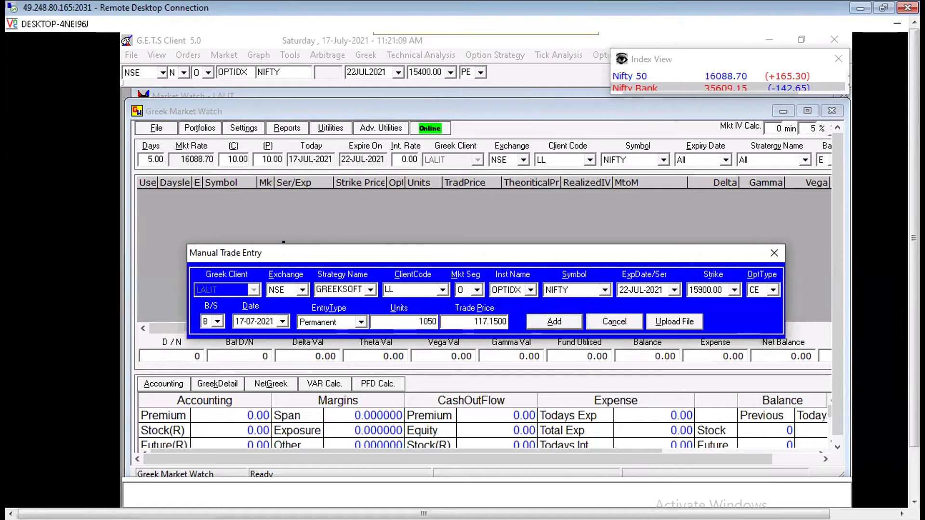
pyautogui.press('Return')
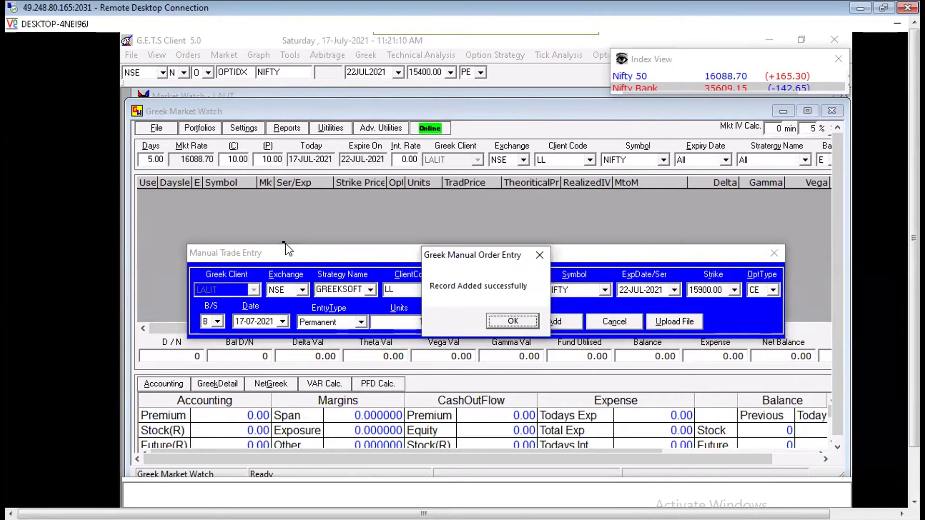
pyautogui.press('Return')
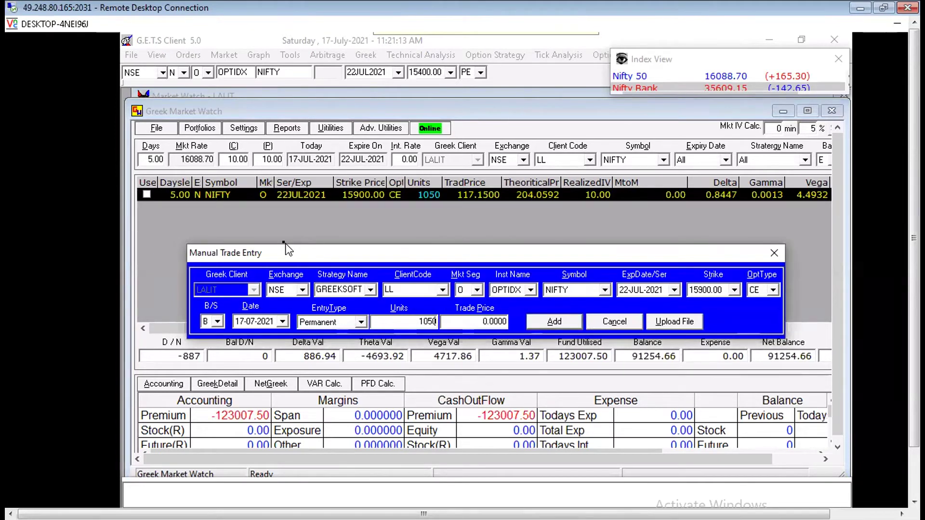
pyautogui.press('Escape')
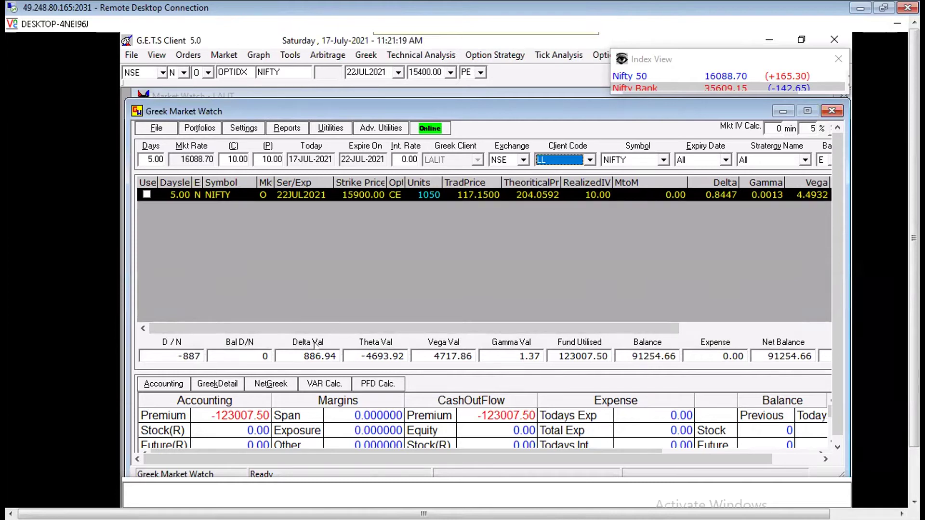
# Check the portfolio's delta-neutral and Delta values, switch the watch to Offline, and set the market rate to 15900.
pyautogui.click(201, 356)
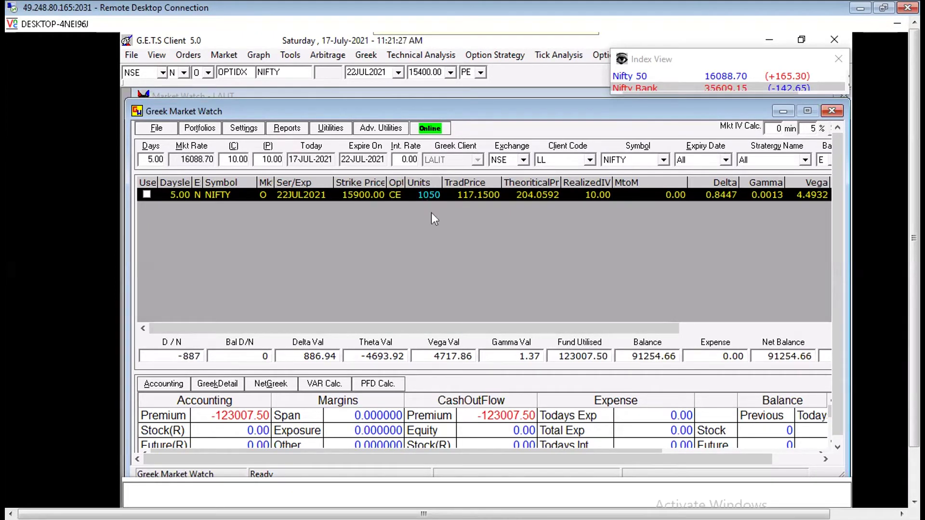
pyautogui.click(718, 195)
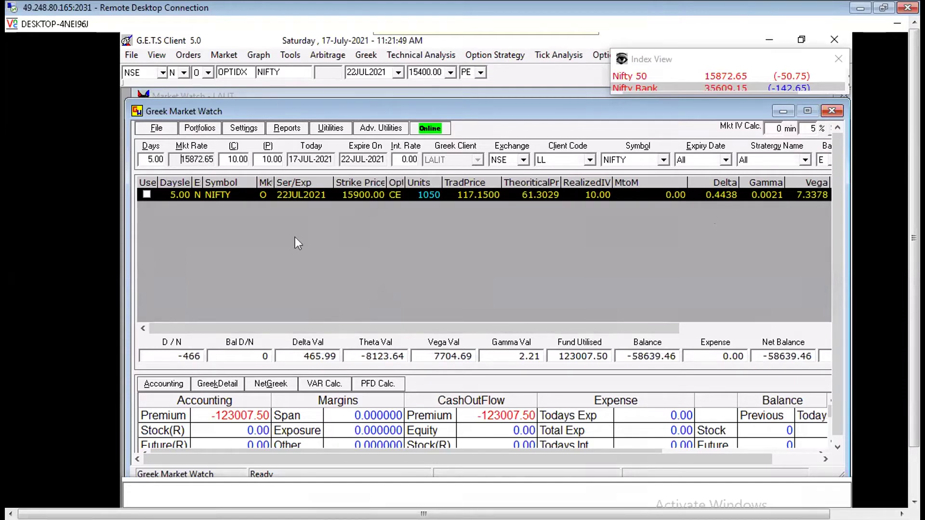
pyautogui.click(430, 129)
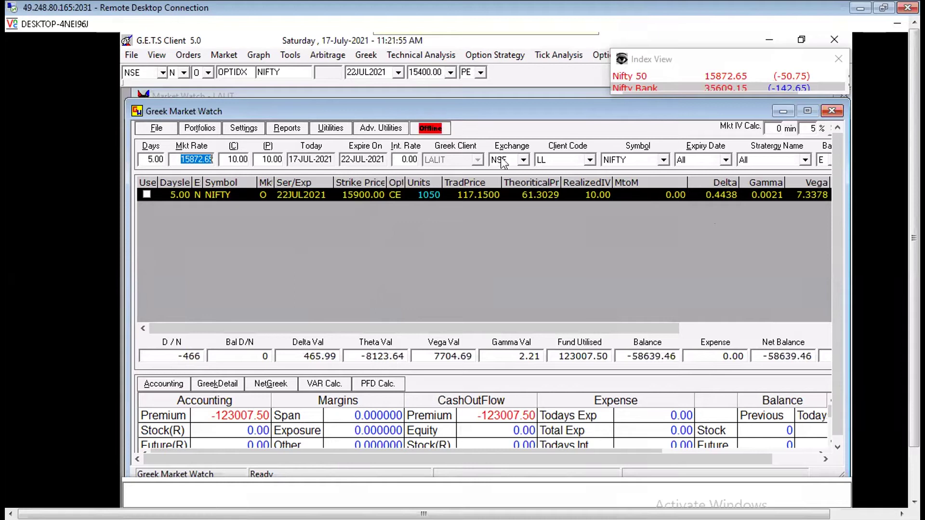
pyautogui.write('15900')
pyautogui.press('Tab')
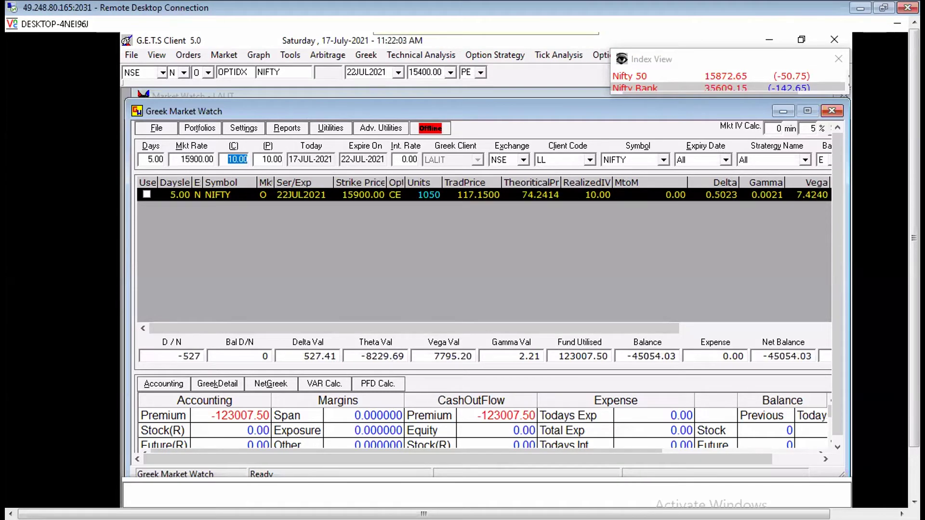
# Change the market rate to 15910 and return it to 15900 to see Delta's effect on the option's theoretical price.
pyautogui.click(718, 199)
pyautogui.click(178, 159)
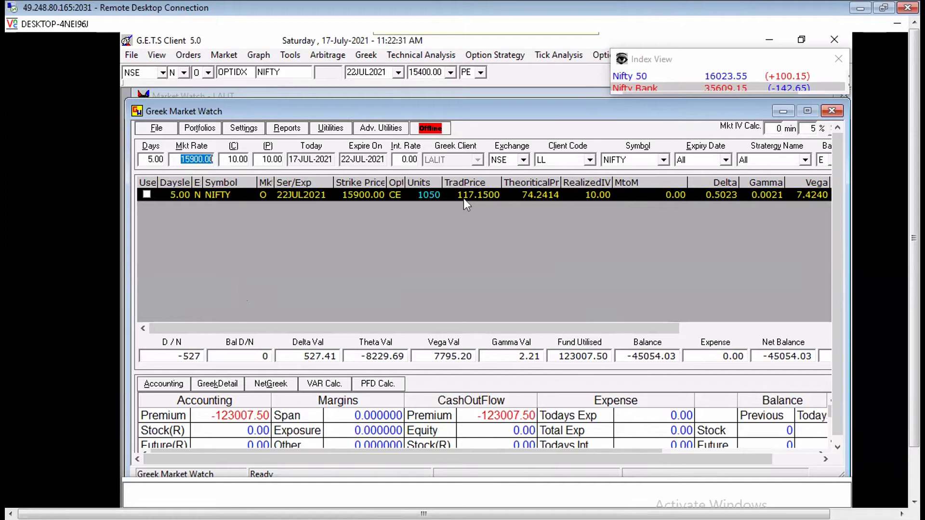
pyautogui.write('15910')
pyautogui.press('Tab')
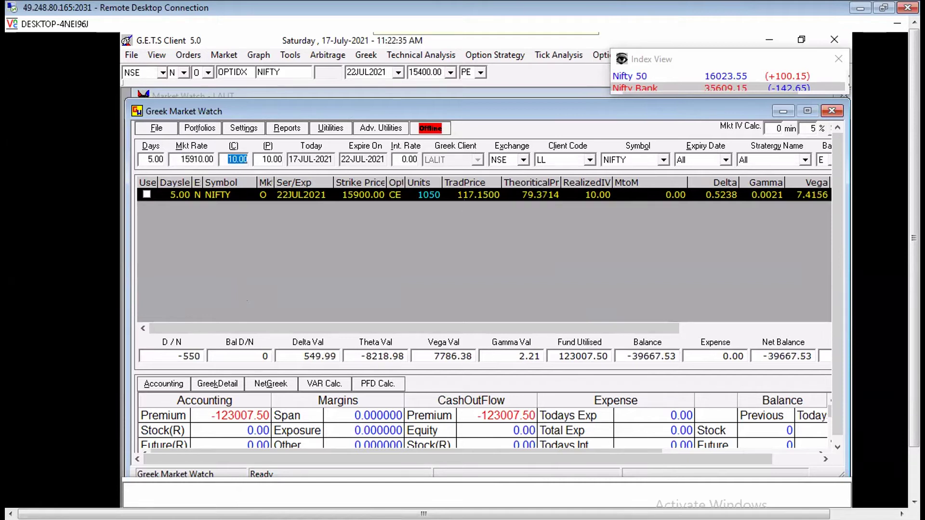
pyautogui.hotkey('shift', 'Tab')
pyautogui.write('15900')
pyautogui.press('Tab')
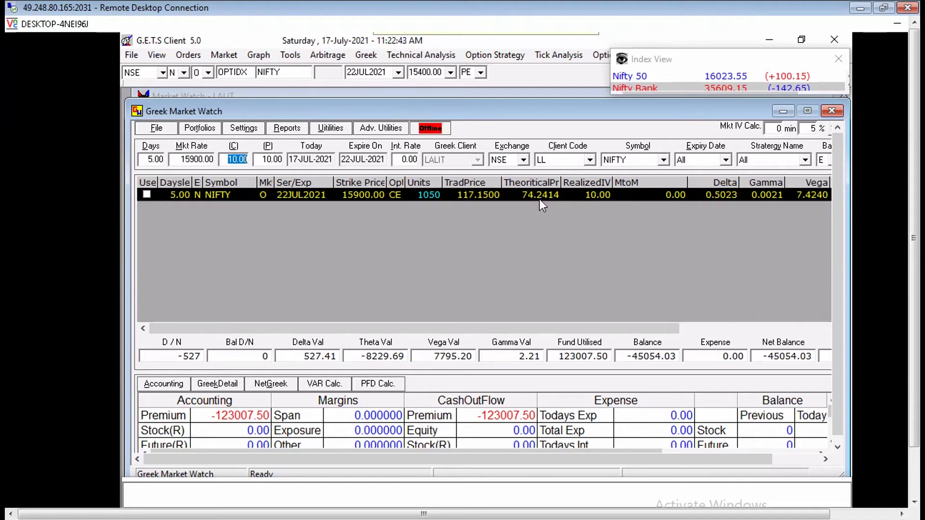
# Compare the call's Delta and theoretical price by entering market rate 15910 again and restoring 15900.
pyautogui.hotkey('shift', 'Tab')
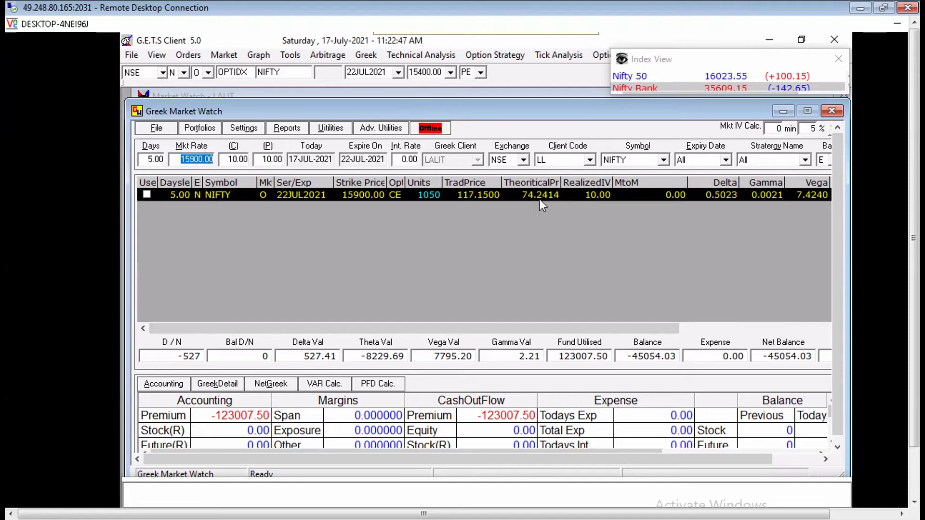
pyautogui.write('15910')
pyautogui.press('Tab')
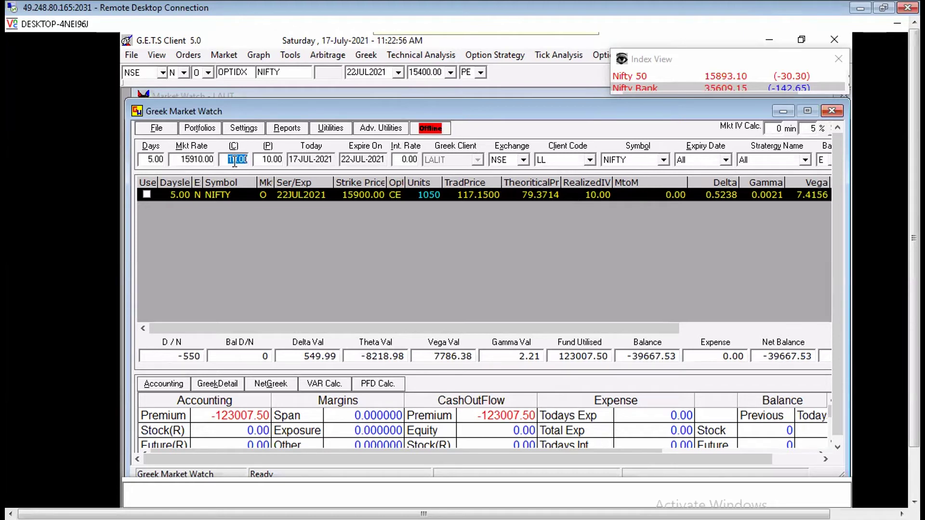
pyautogui.click(182, 160)
pyautogui.write('15900')
pyautogui.press('Tab')
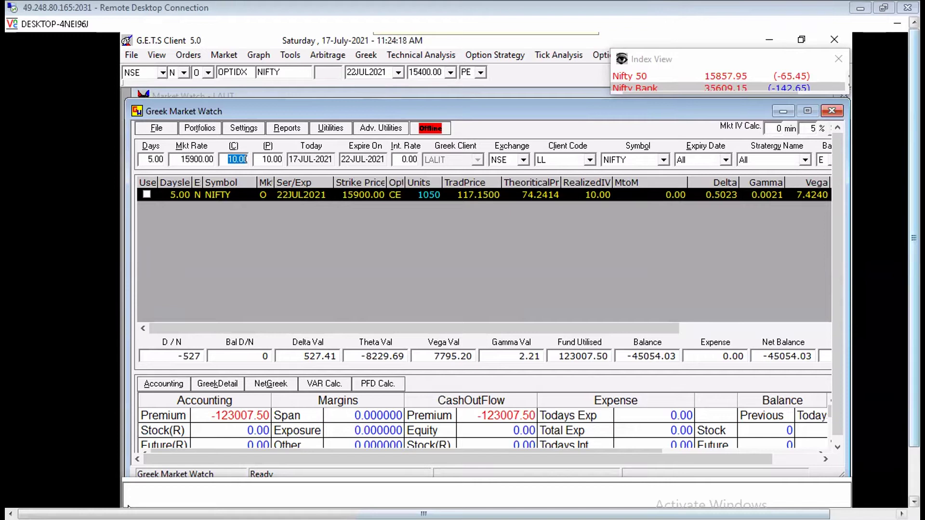
# Set the market rate to 15950 to recalculate the call's Greeks.
pyautogui.click(175, 154)
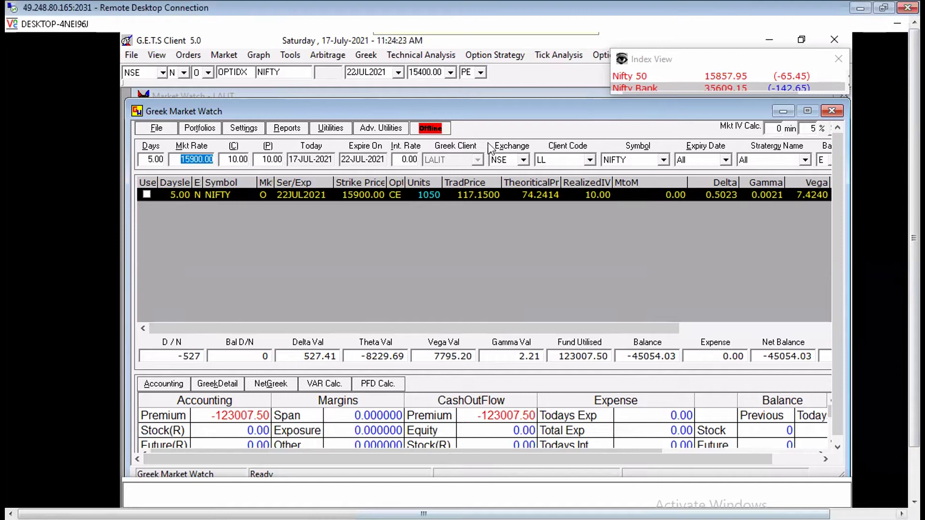
pyautogui.write('15950')
pyautogui.press('Tab')
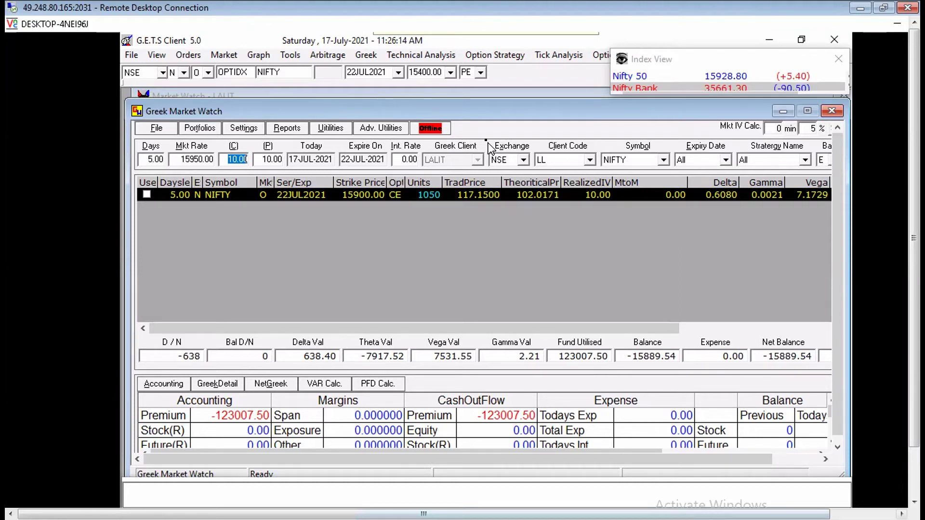
# Raise the market rate to 16000 to recalculate the portfolio's Delta and Gamma.
pyautogui.hotkey('shift', 'Tab')
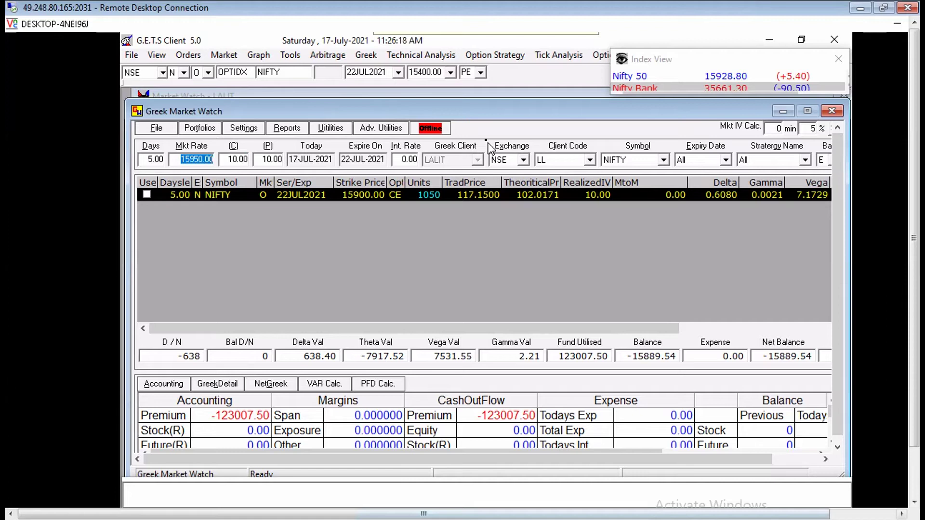
pyautogui.write('15')
pyautogui.press('BackSpace')
pyautogui.press('BackSpace')
pyautogui.write('16000')
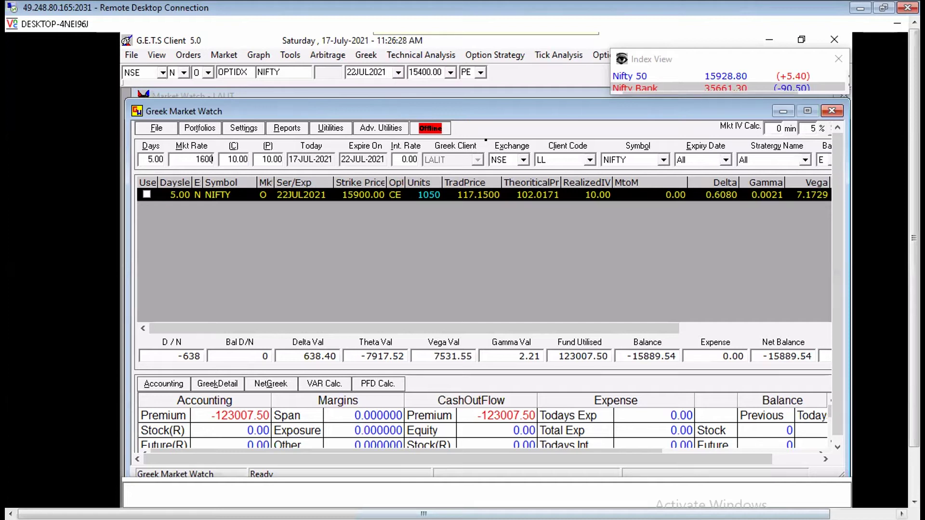
pyautogui.press('Tab')
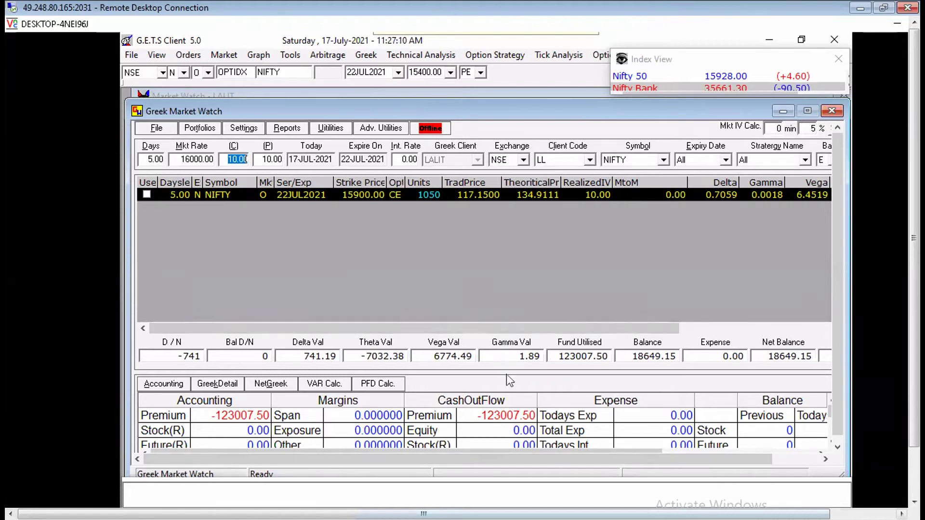
# Point out the portfolio's Gamma value and reset the market rate to 15900.
pyautogui.moveTo(525, 357); pyautogui.dragTo(509, 351)
pyautogui.hotkey('shift', 'Tab')
pyautogui.write('15900')
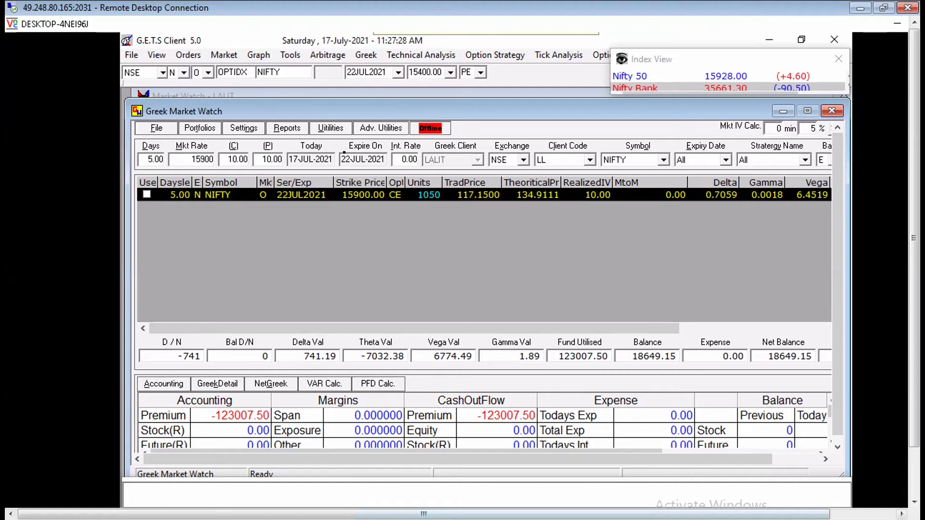
pyautogui.press('Tab')
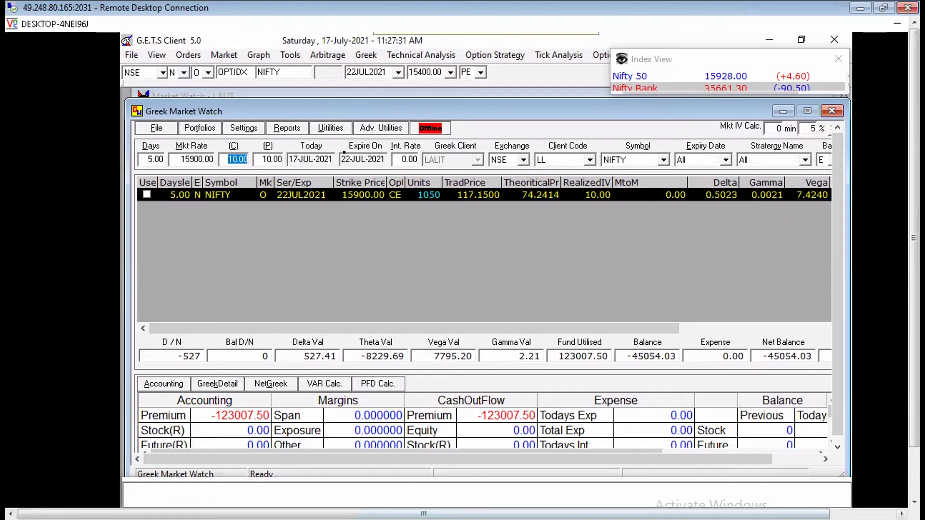
# Examine how Delta, Gamma and Vega respond to market rate 15910, and put the rate back to 15900.
pyautogui.hotkey('shift', 'Tab')
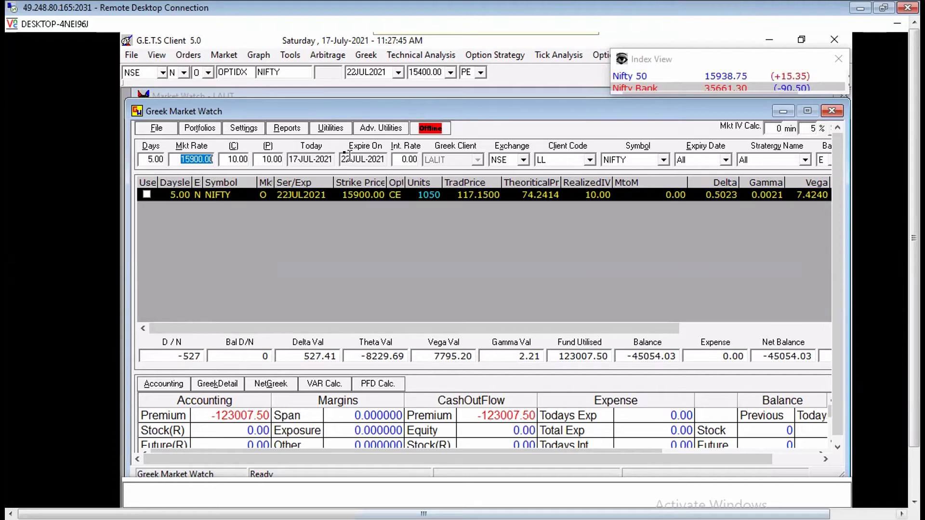
pyautogui.write('15910')
pyautogui.press('Tab')
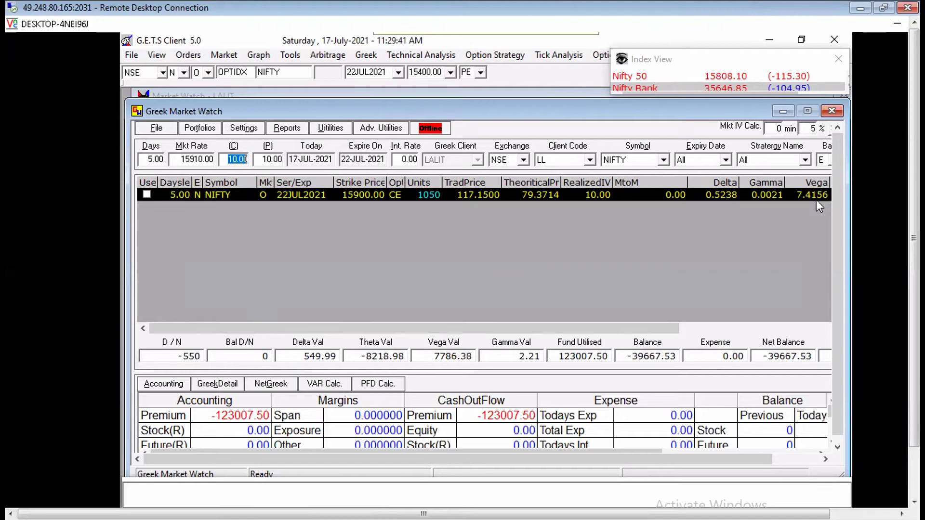
pyautogui.hotkey('shift', 'Tab')
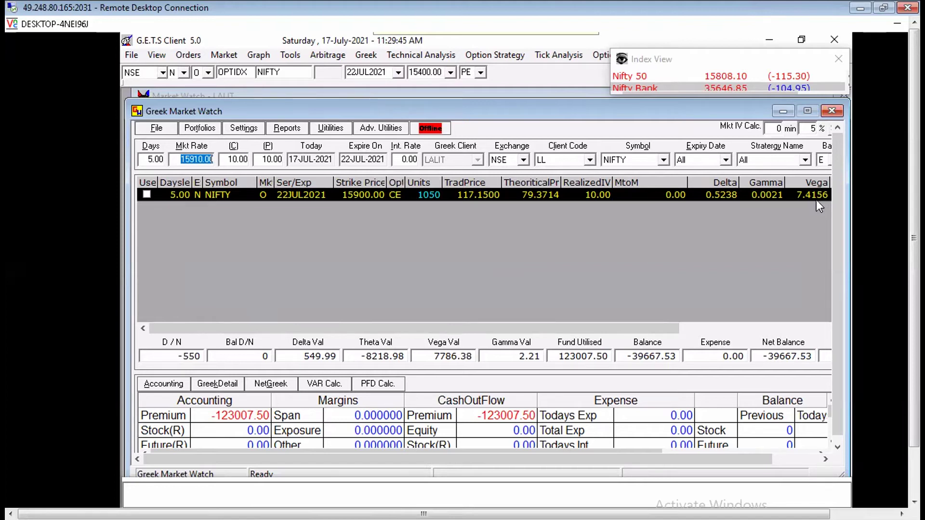
pyautogui.write('15900')
pyautogui.press('Tab')
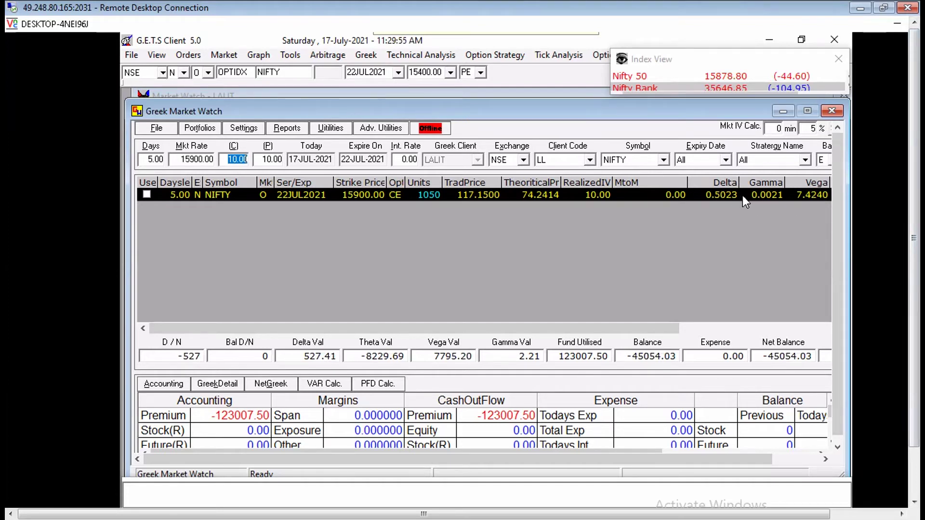
# Set the market rate to 15910 to recalculate the 15900 call's price and Greeks.
pyautogui.hotkey('shift', 'Tab')
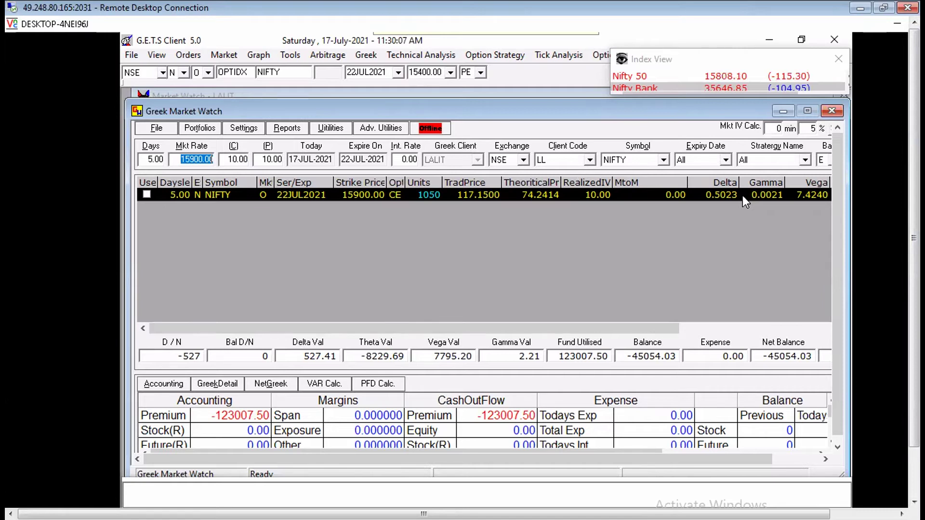
pyautogui.write('159')
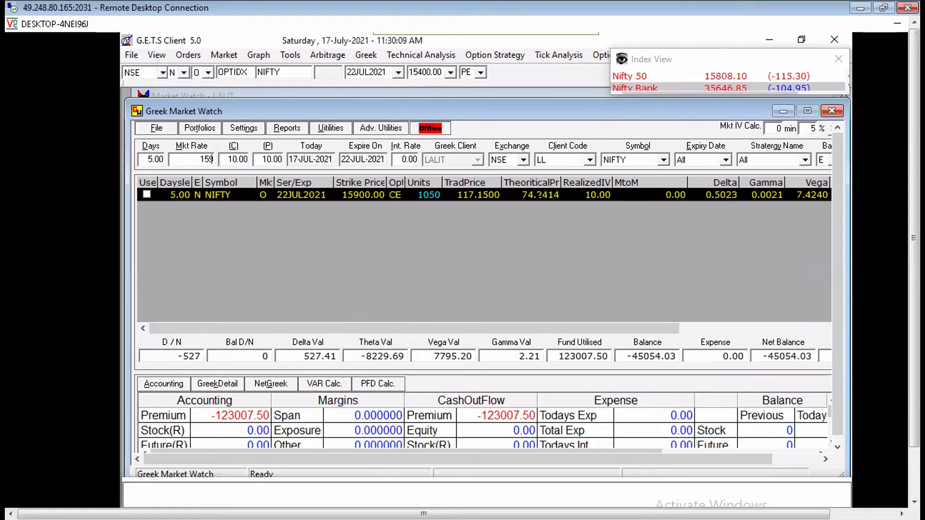
pyautogui.write('10')
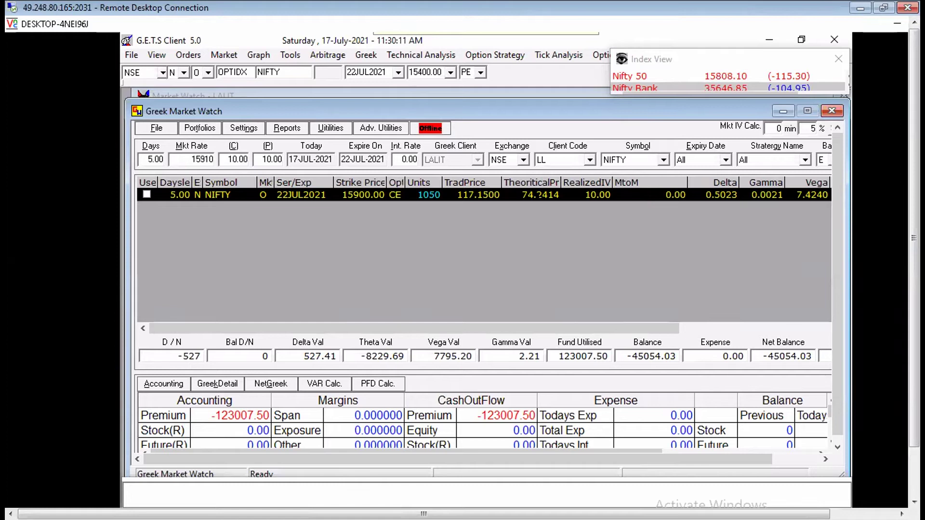
pyautogui.press('Tab')
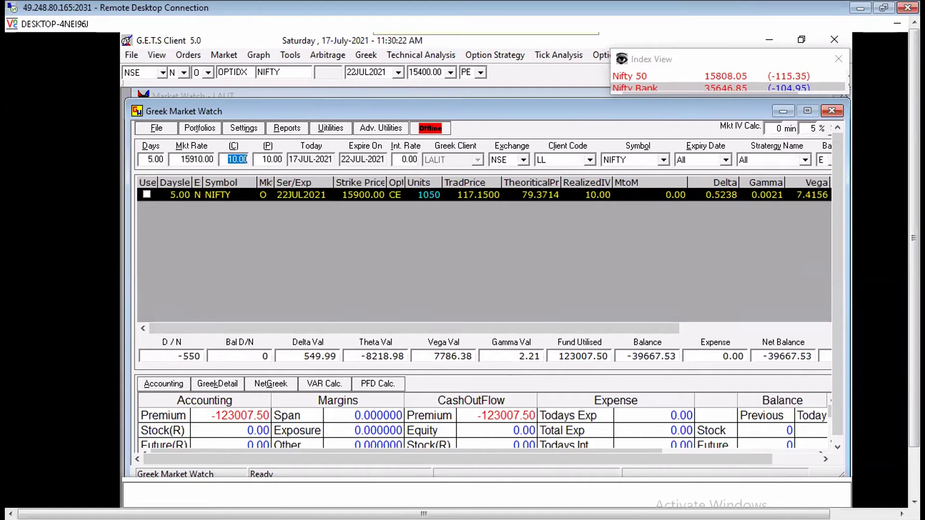
# Compare the 15900 call's theoretical price and Greeks at market rates 15900 and 15910.
pyautogui.hotkey('shift', 'Tab')
pyautogui.write('15900')
pyautogui.press('Tab')
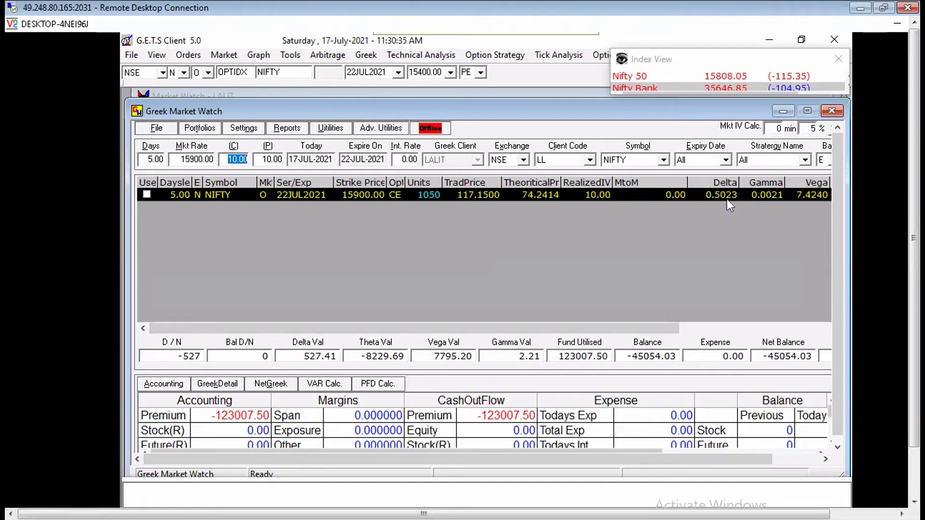
pyautogui.hotkey('shift', 'Tab')
pyautogui.write('15910')
pyautogui.press('Tab')
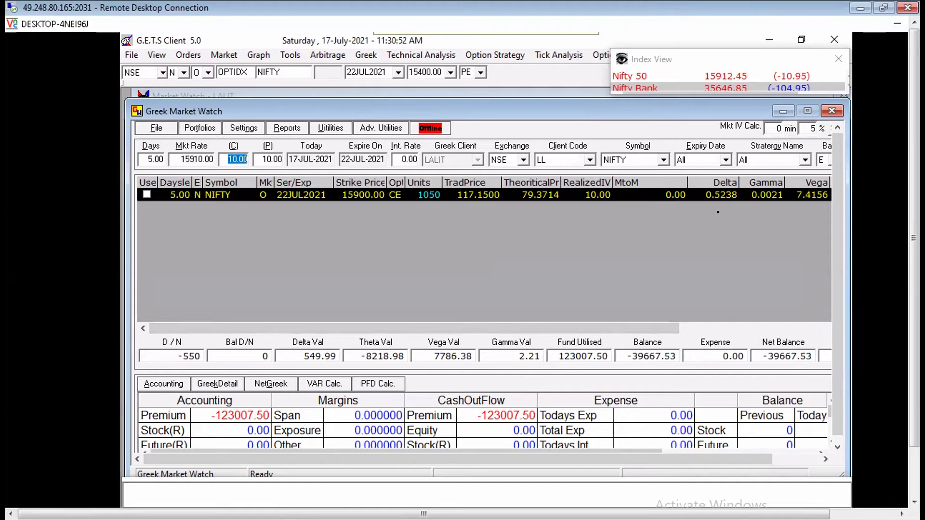
# Recalculate the 15900 call's Greeks at market rate 15920, and put the rate back to 15900.
pyautogui.click(196, 159)
pyautogui.write('15920')
pyautogui.press('Tab')
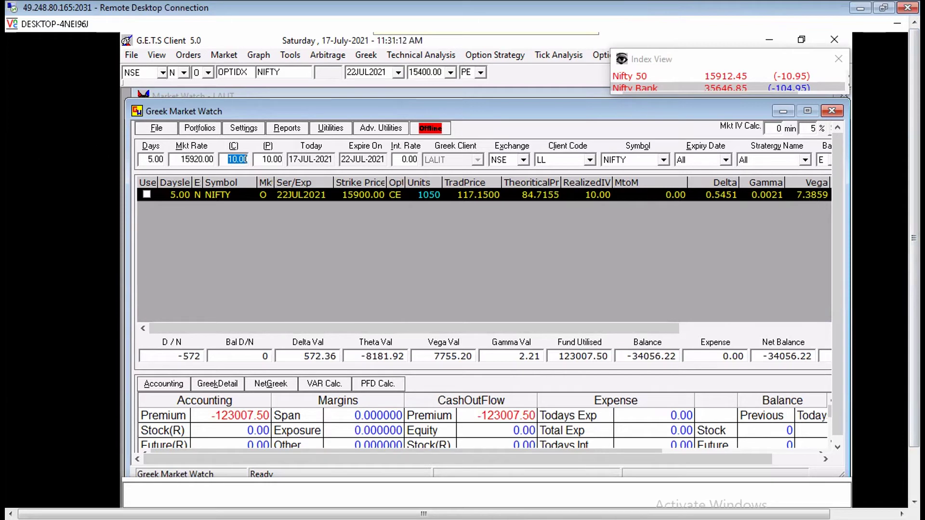
pyautogui.hotkey('shift', 'Tab')
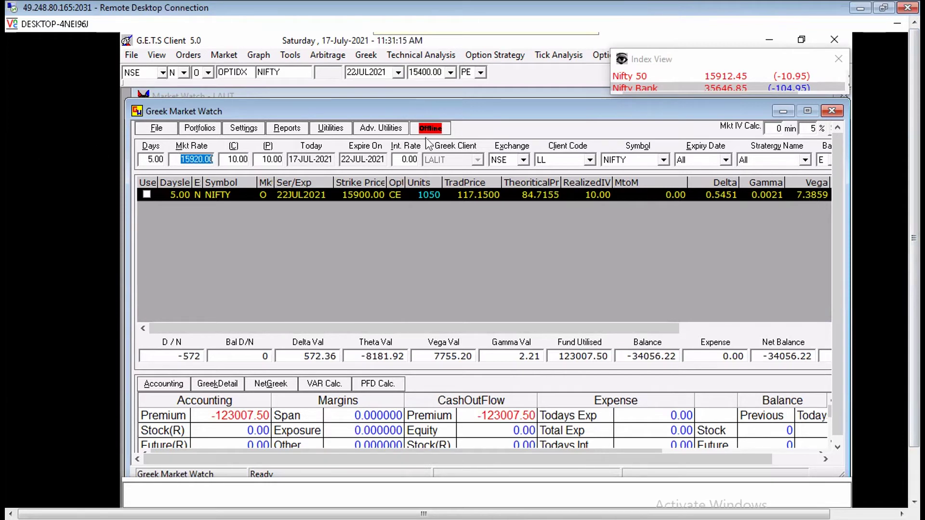
pyautogui.write('15900')
pyautogui.press('Tab')
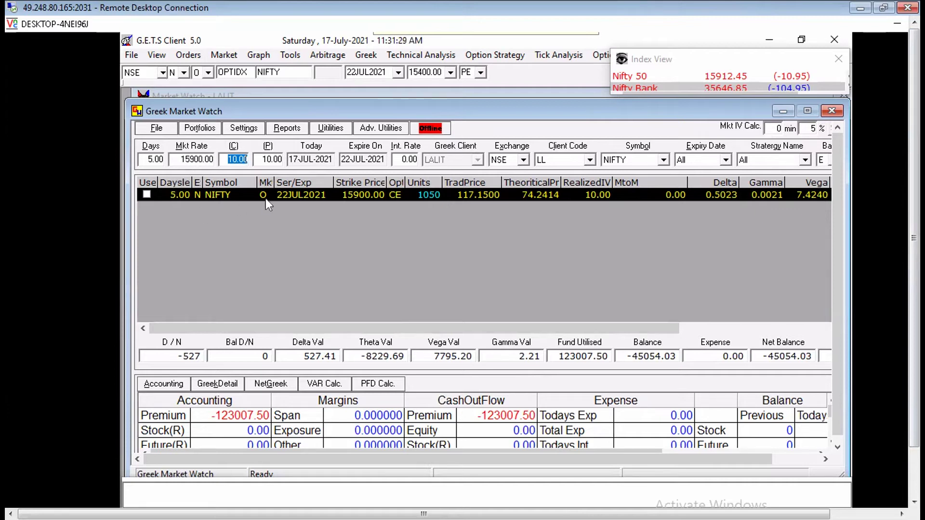
# Test the 15900 call's price and Greeks with its own implied volatility of 11, and remove that override.
pyautogui.click(146, 196)
pyautogui.click(147, 195)
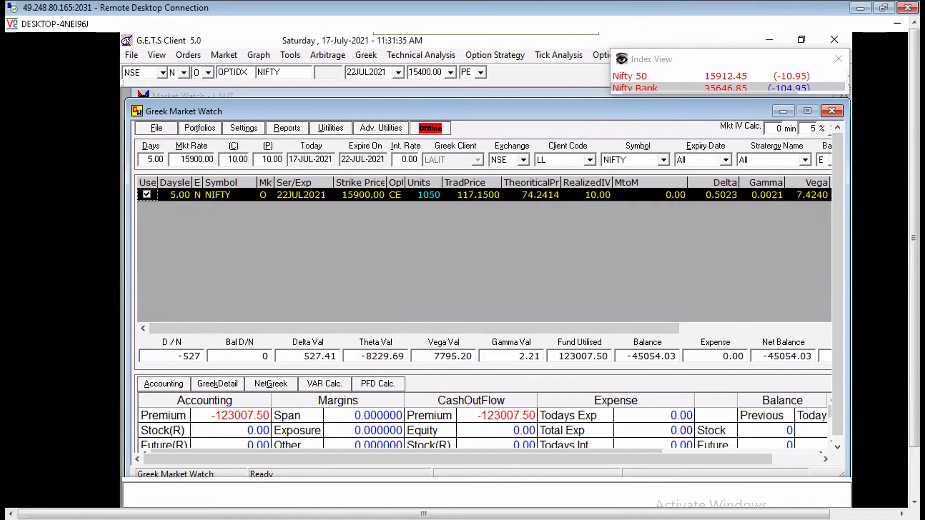
pyautogui.click(581, 195)
pyautogui.write('11')
pyautogui.press('Return')
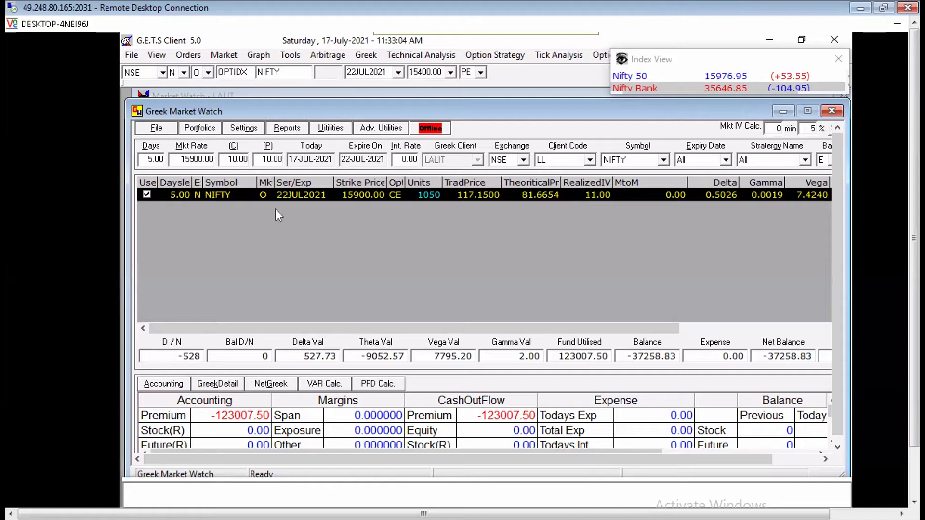
pyautogui.click(146, 195)
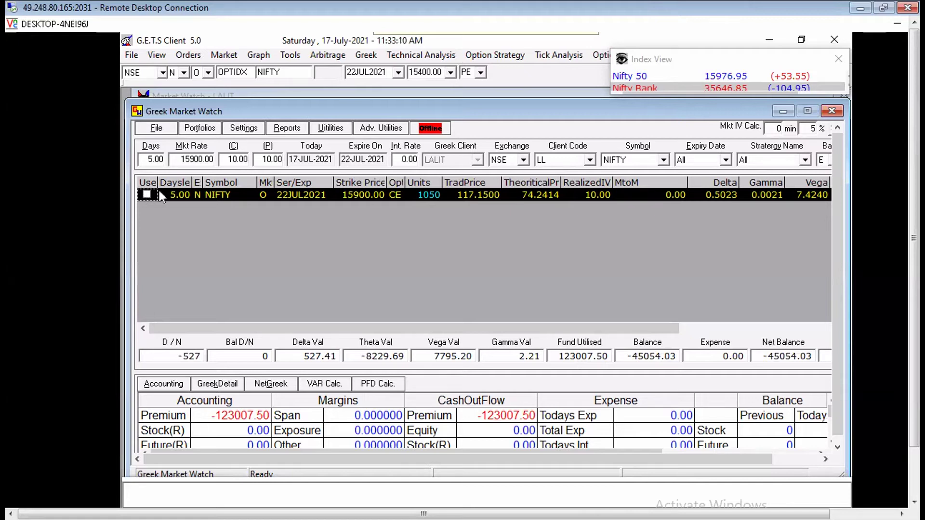
# Add a manual sell trade of 75 units of the NIFTY 15900 call at 117.15.
pyautogui.click(147, 194)
pyautogui.press('F2')
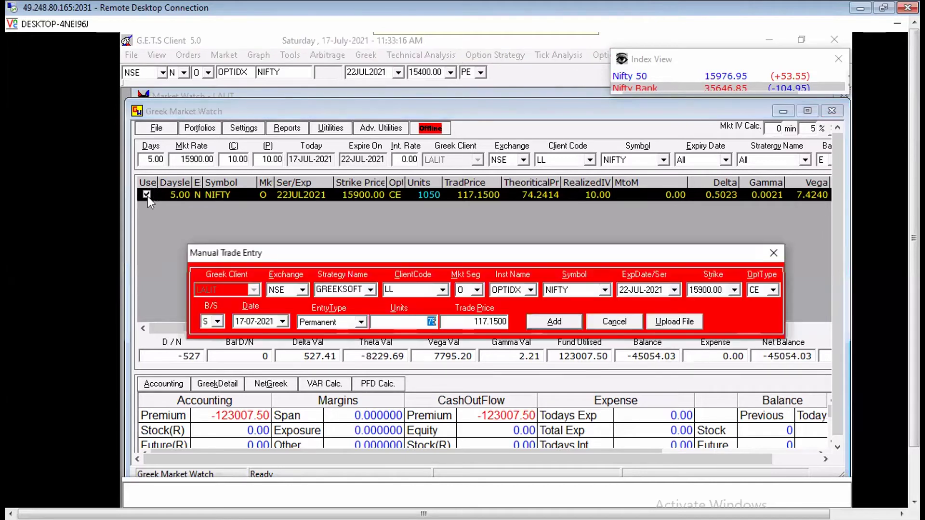
pyautogui.press('Tab')
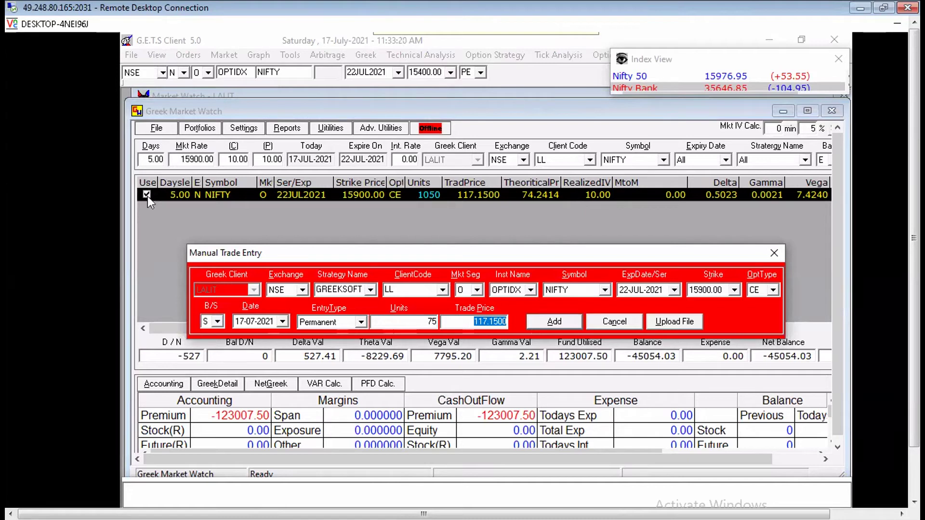
pyautogui.press('Return')
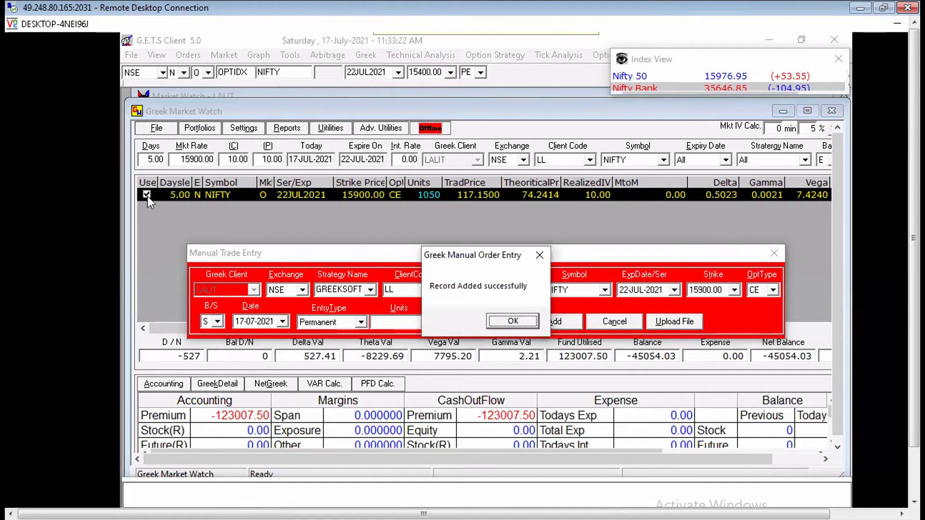
pyautogui.press('Return')
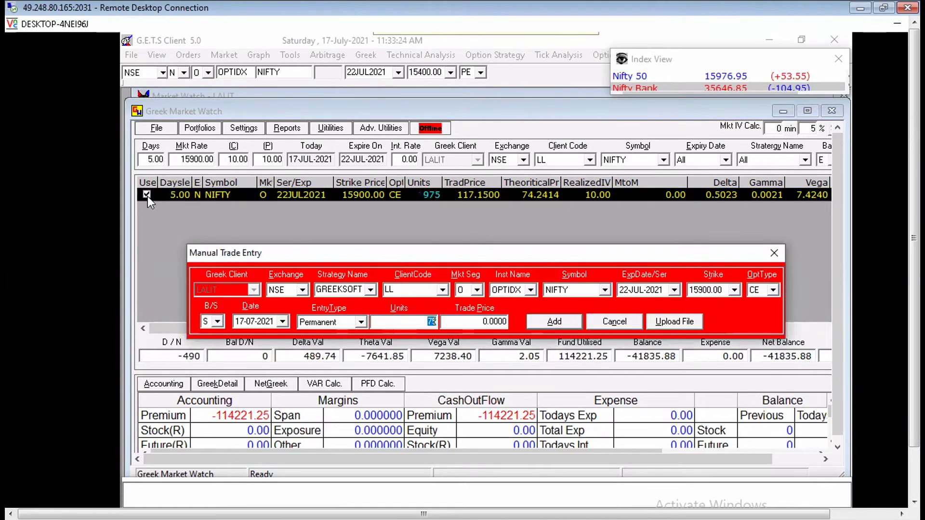
# Sell the remaining 975 units of the 15900 call at 117.15 to close the position, and exit trade entry.
pyautogui.write('975')
pyautogui.press('Tab')
pyautogui.write('117.15')
pyautogui.press('Tab')
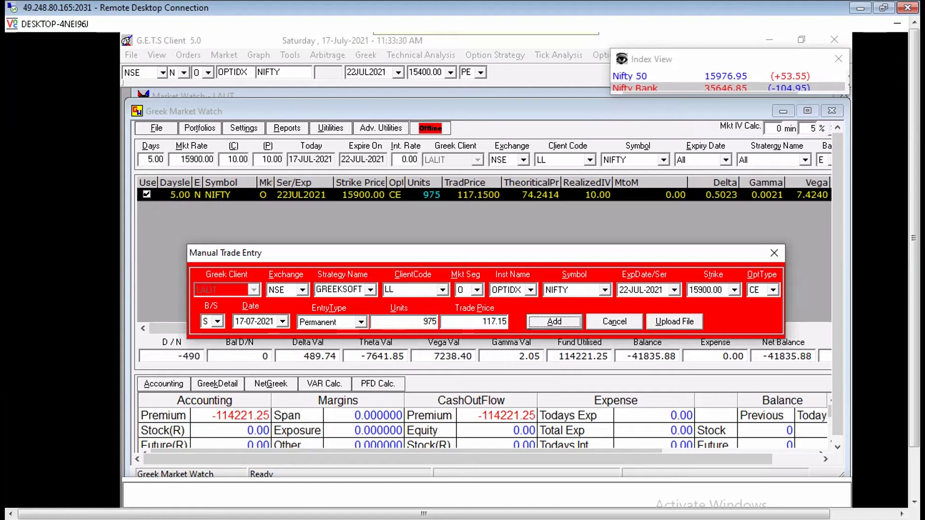
pyautogui.press('Return')
pyautogui.press('Return')
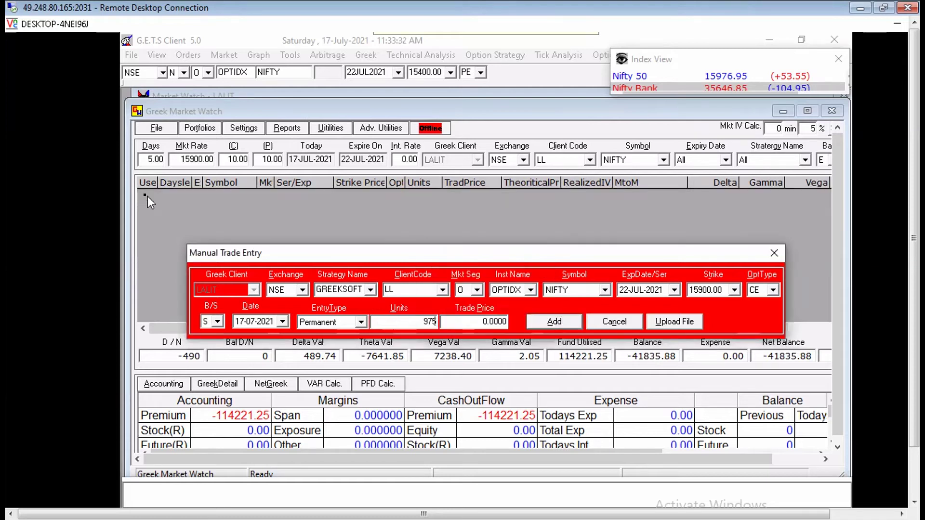
pyautogui.press('Escape')
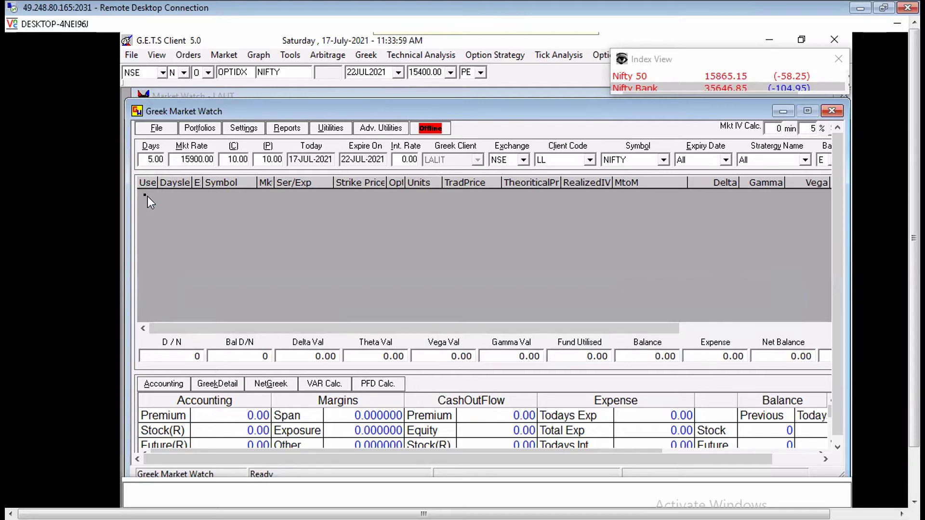
# Set up a manual sell entry for the NIFTY 22-JUL-2021 put with strike 15800.
pyautogui.press('F2')
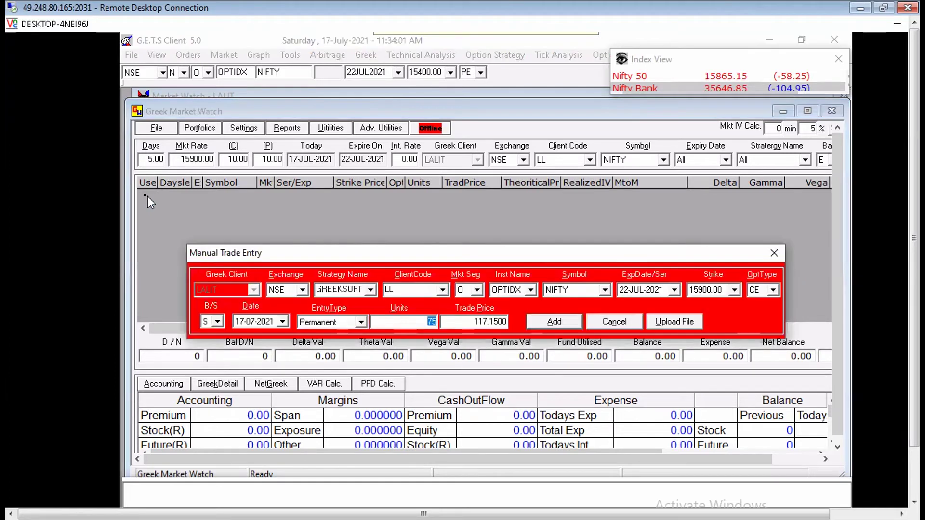
pyautogui.press('Tab')
pyautogui.hotkey('shift', 'Tab')
pyautogui.hotkey('shift', 'Tab')
pyautogui.hotkey('shift', 'Tab')
pyautogui.hotkey('shift', 'Tab')
pyautogui.hotkey('shift', 'Tab')
pyautogui.press('Up')
pyautogui.press('Tab')
pyautogui.press('Down')
# Record the sale of 1050 units of the 15800 put at a trade price of 31.80.
pyautogui.press('Tab')
pyautogui.press('Tab')
pyautogui.press('Tab')
pyautogui.write('1050')
pyautogui.press('Tab')
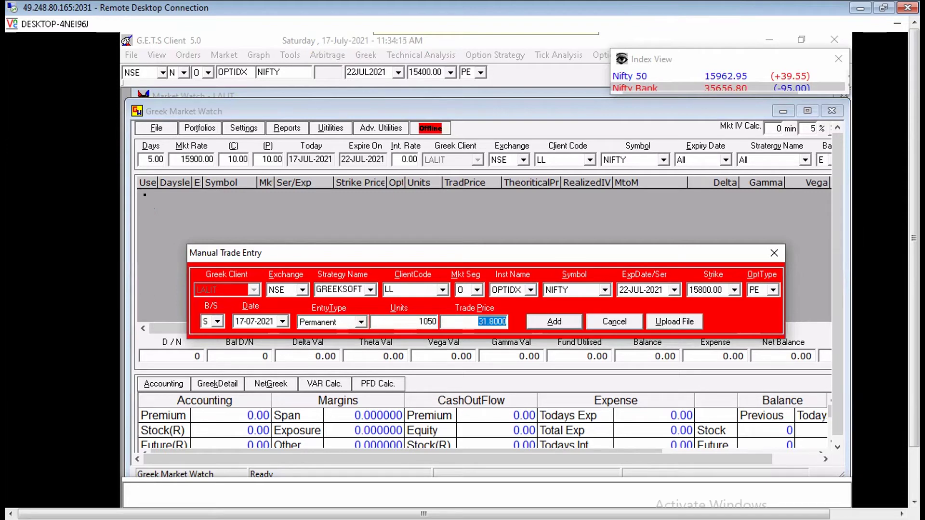
pyautogui.press('Return')
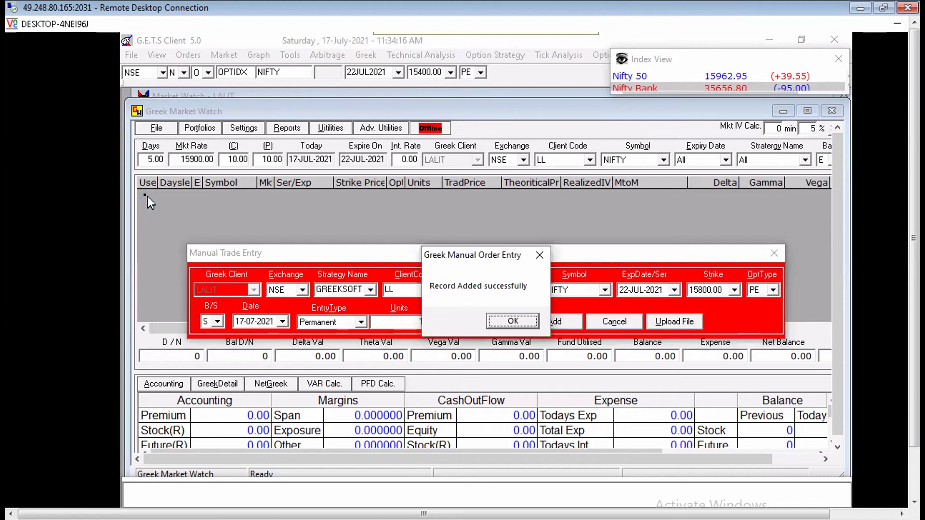
pyautogui.press('Return')
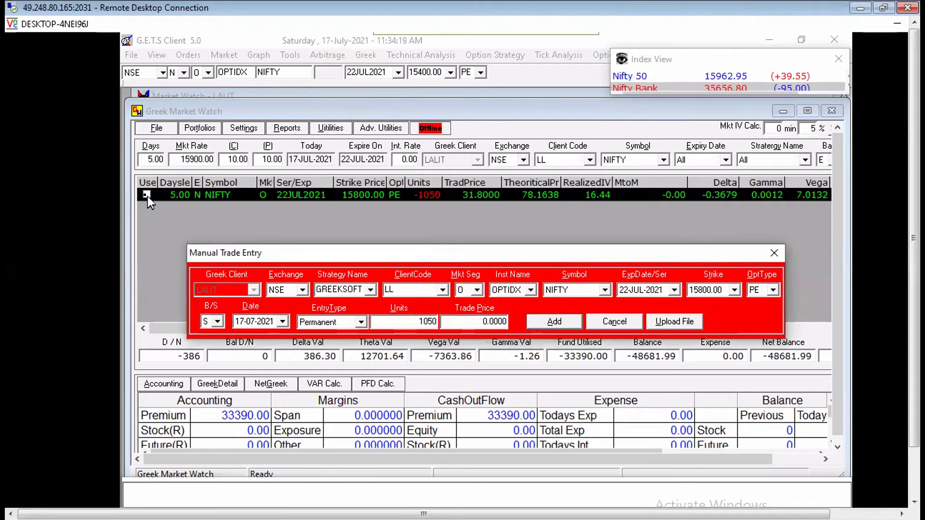
pyautogui.hotkey('shift', 'Tab')
pyautogui.hotkey('shift', 'Tab')
pyautogui.hotkey('shift', 'Tab')
pyautogui.hotkey('shift', 'Tab')
pyautogui.hotkey('shift', 'Tab')
pyautogui.hotkey('shift', 'Tab')
pyautogui.press('Down')
pyautogui.press('Down')
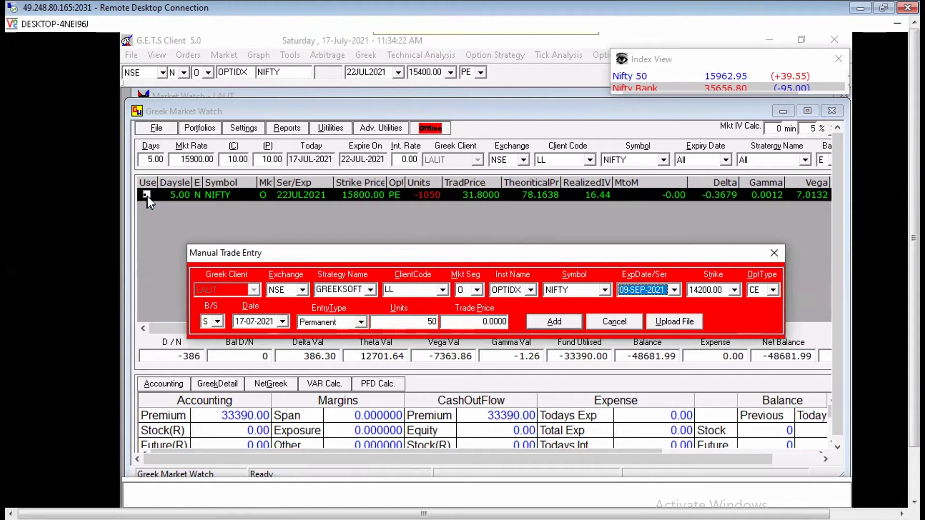
pyautogui.press('Up')
pyautogui.press('Up')
pyautogui.press('Up')
pyautogui.press('Up')
pyautogui.press('Up')
pyautogui.press('Escape')
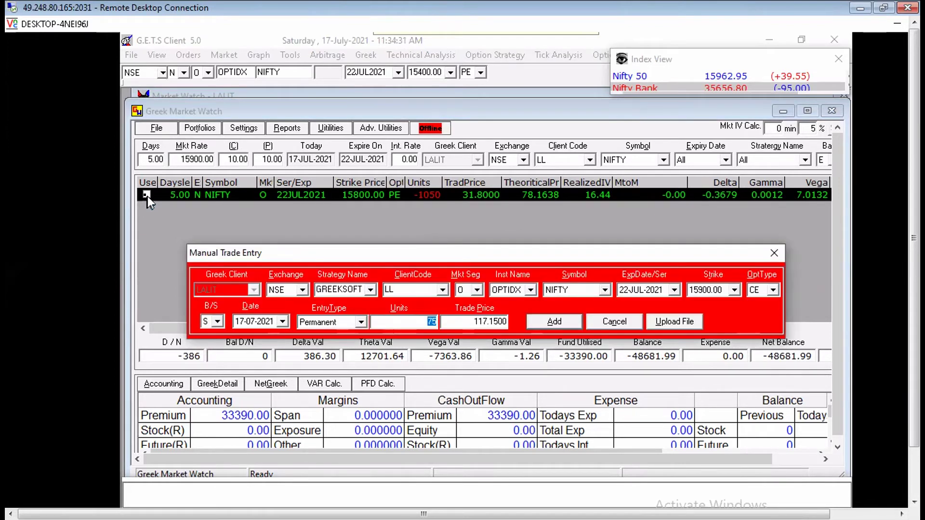
# Set the strike of the new NIFTY 22-JUL-2021 call sell entry to 16000.
pyautogui.hotkey('shift', 'Tab')
pyautogui.hotkey('shift', 'Tab')
pyautogui.hotkey('shift', 'Tab')
pyautogui.hotkey('shift', 'Tab')
pyautogui.press('Down')
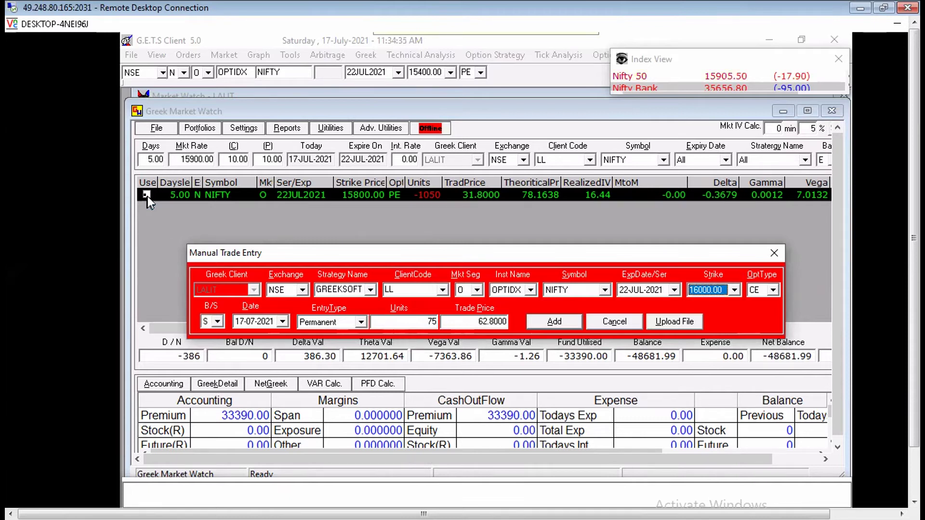
# Record the sale of 1050 units of the 16000 call at 62.80 and close the trade entry.
pyautogui.press('Tab')
pyautogui.press('Tab')
pyautogui.press('Tab')
pyautogui.press('Tab')
pyautogui.press('Tab')
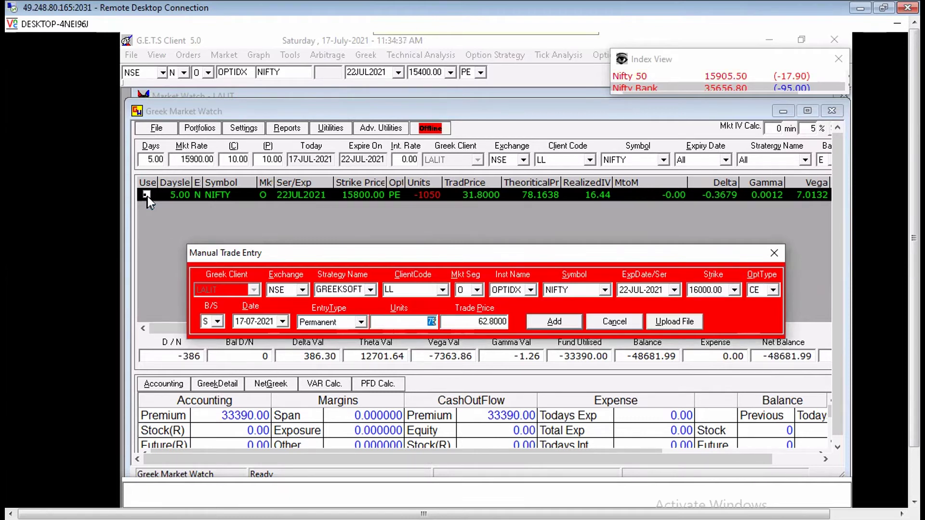
pyautogui.write('1050')
pyautogui.press('Return')
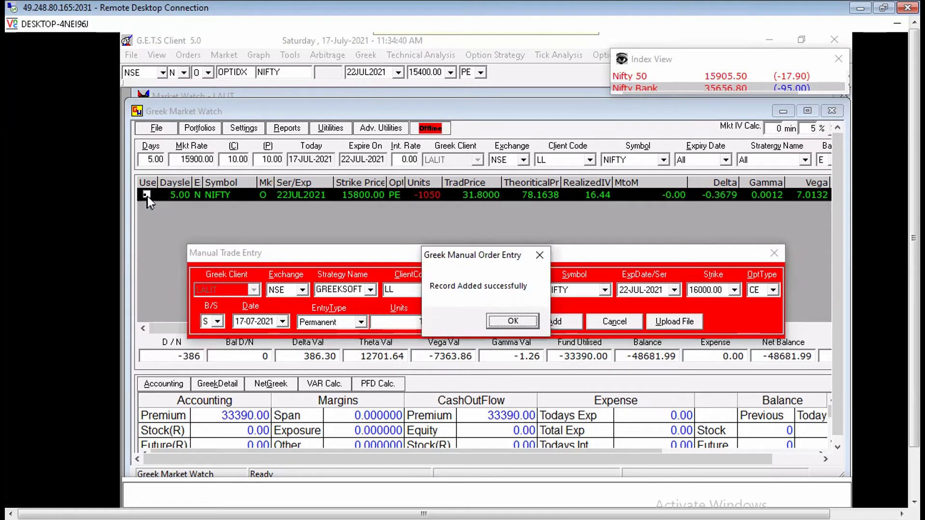
pyautogui.press('Return')
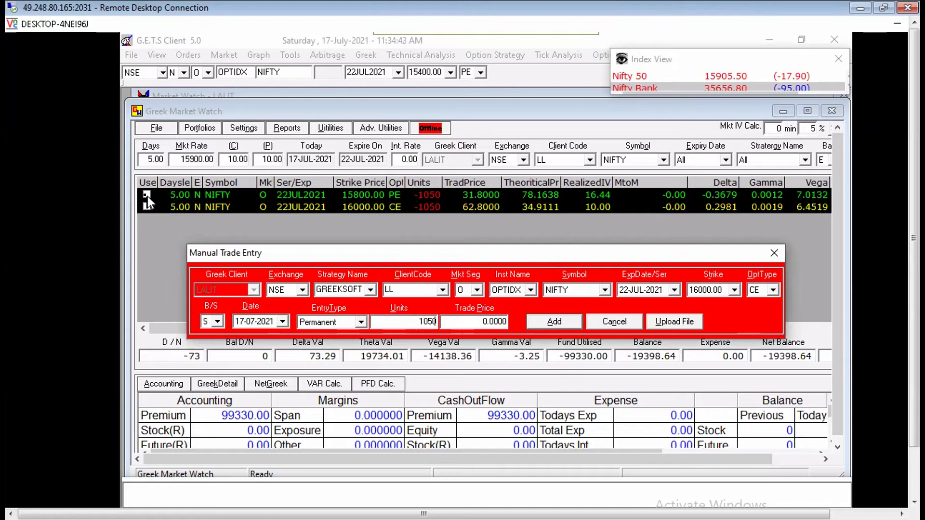
pyautogui.press('Escape')
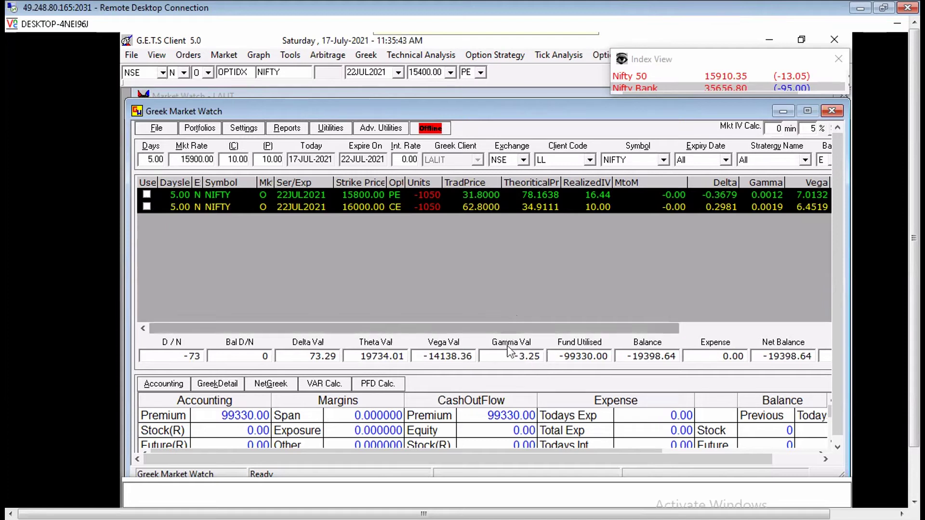
# Point out the Gamma value and the D/N figure of the two-leg short options portfolio.
pyautogui.doubleClick(533, 357)
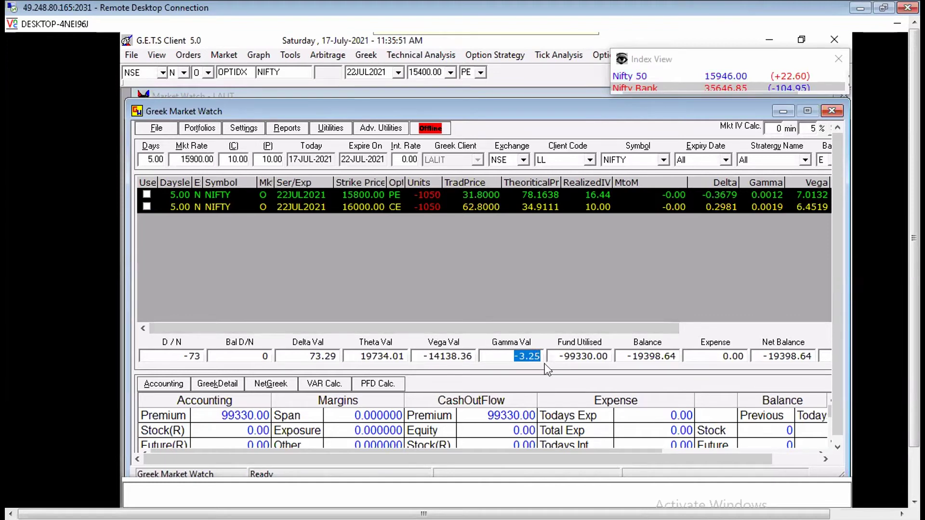
pyautogui.doubleClick(173, 356)
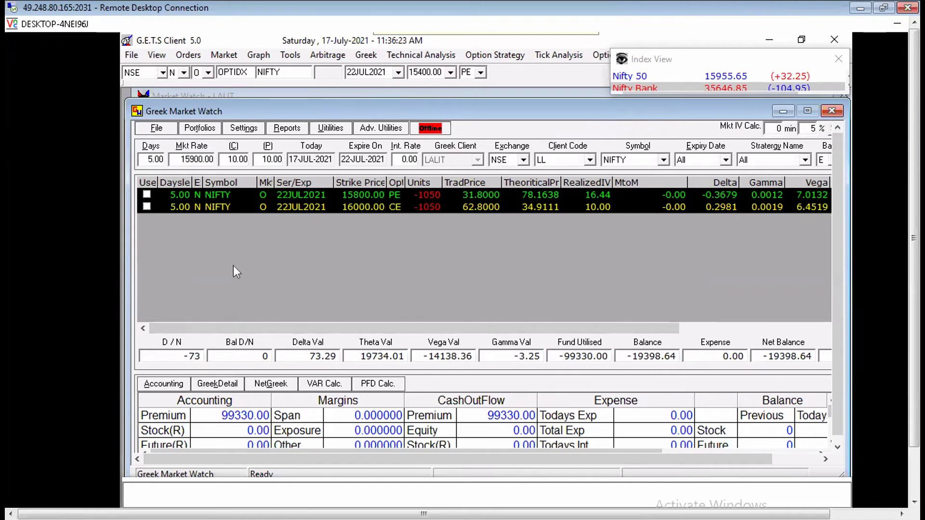
pyautogui.press('Tab')
pyautogui.click(287, 242)
# Start a manual trade entry from the NIFTY 15800 put and switch its market segment to futures (F).
pyautogui.click(293, 193)
pyautogui.press('Return')
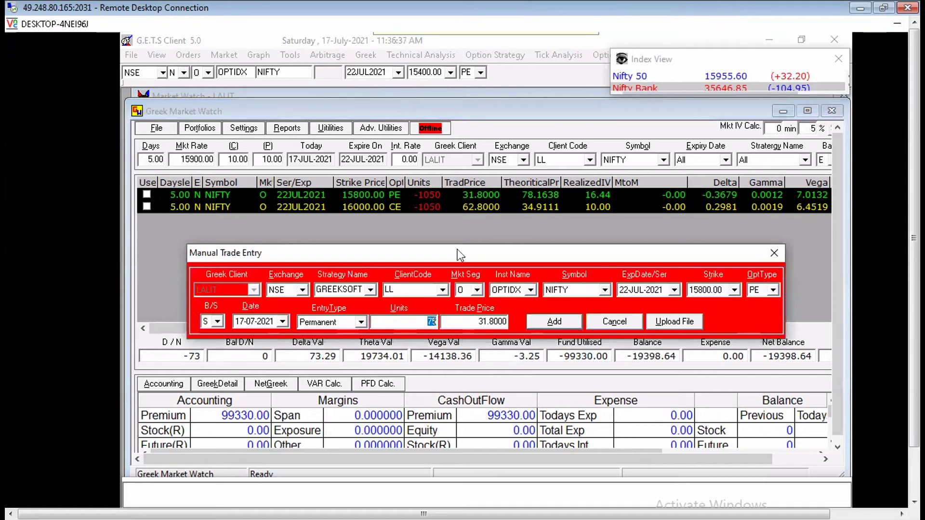
pyautogui.click(532, 290)
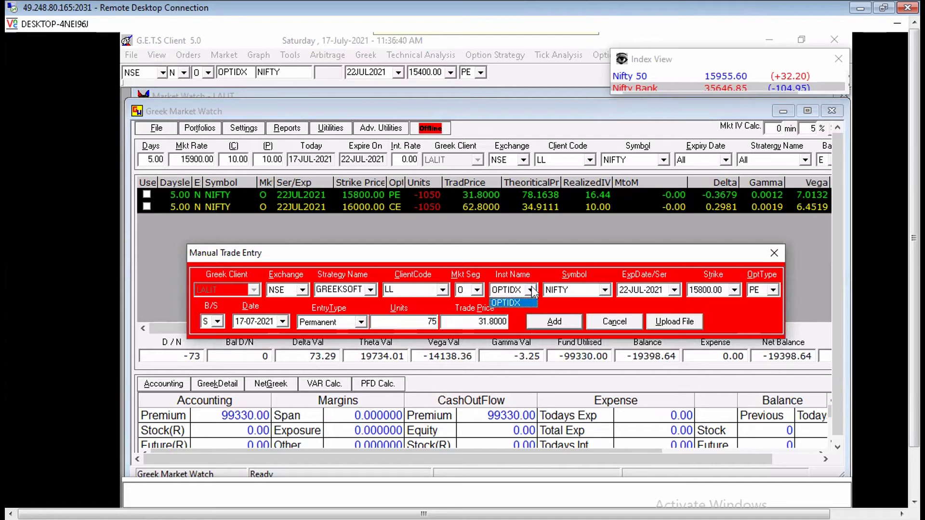
pyautogui.click(501, 290)
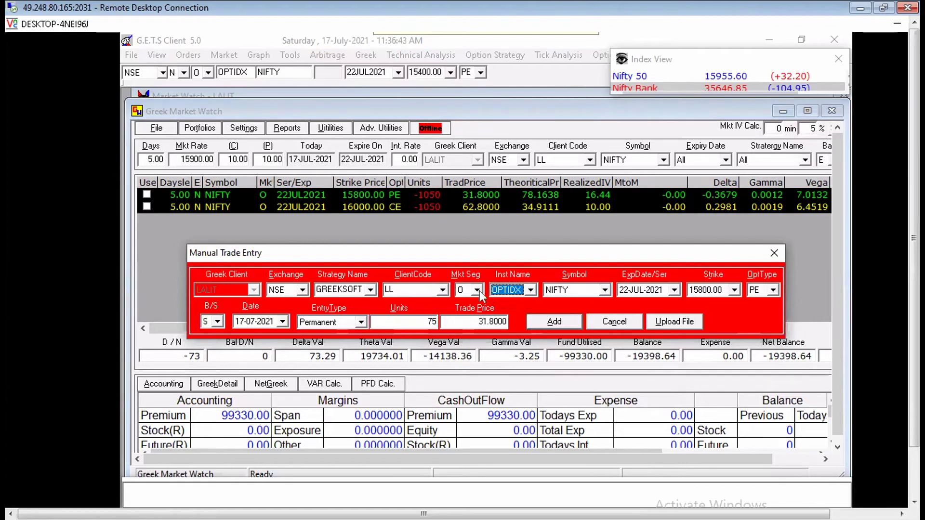
pyautogui.click(478, 290)
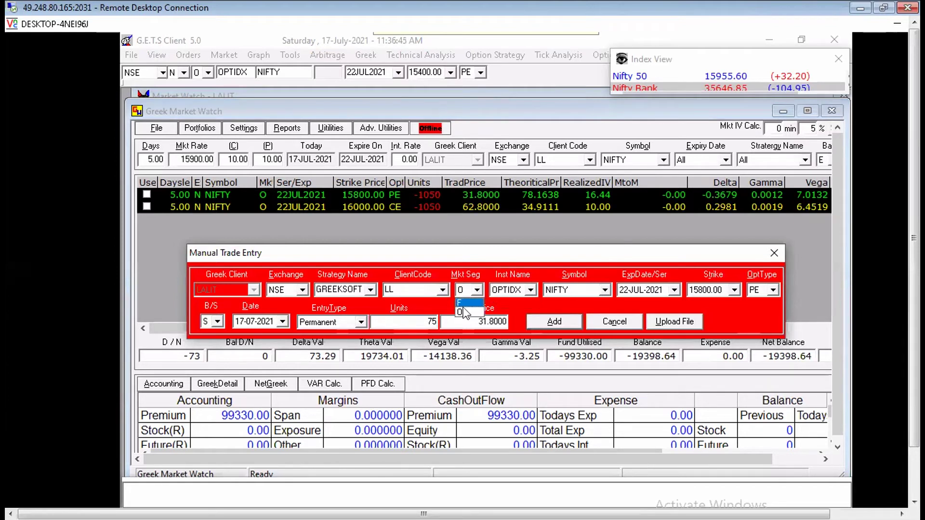
pyautogui.click(463, 307)
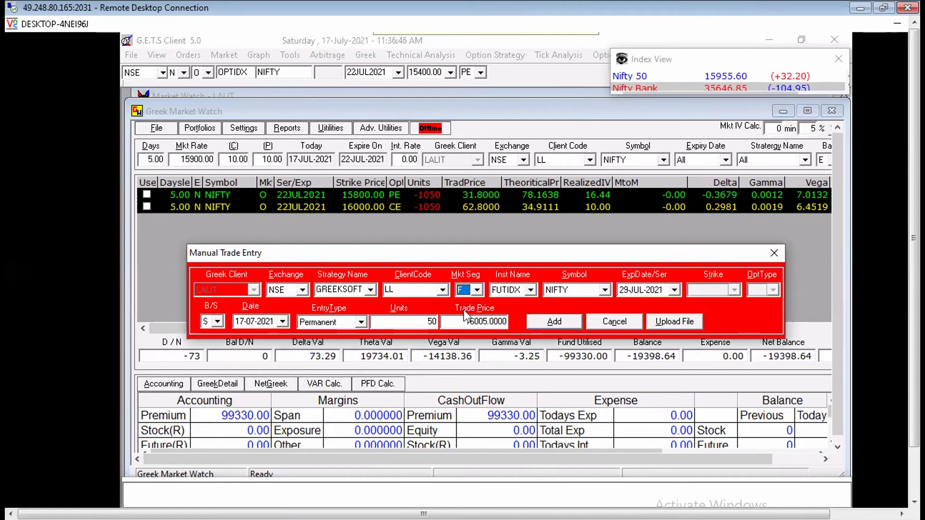
# Record the sale of 50 units of the NIFTY 29-JUL-2021 future at 16005 and close the trade entry.
pyautogui.press('Tab')
pyautogui.press('Tab')
pyautogui.press('Tab')
pyautogui.press('Tab')
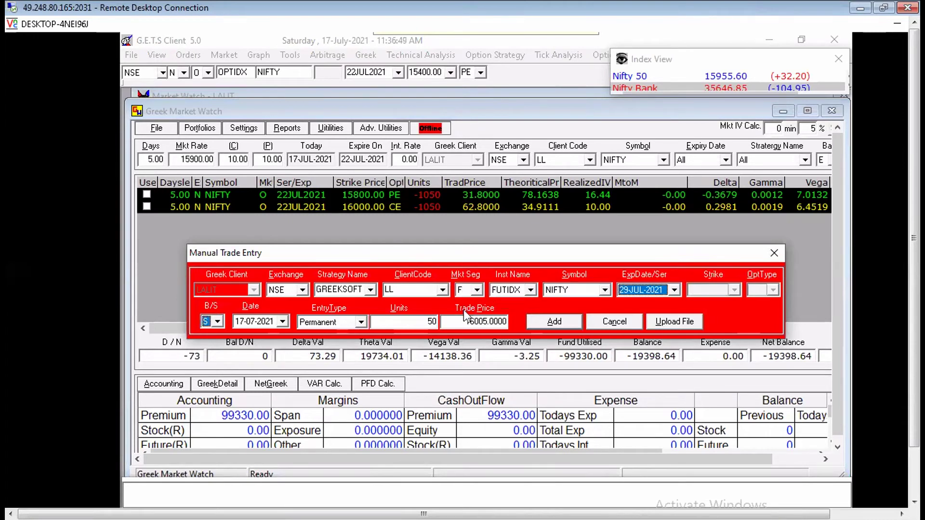
pyautogui.press('Tab')
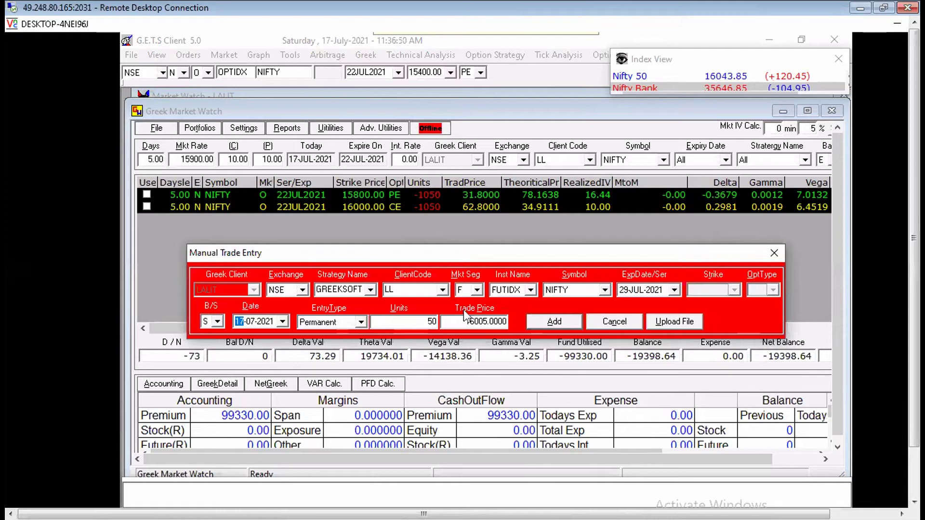
pyautogui.press('Tab')
pyautogui.press('Tab')
pyautogui.press('Return')
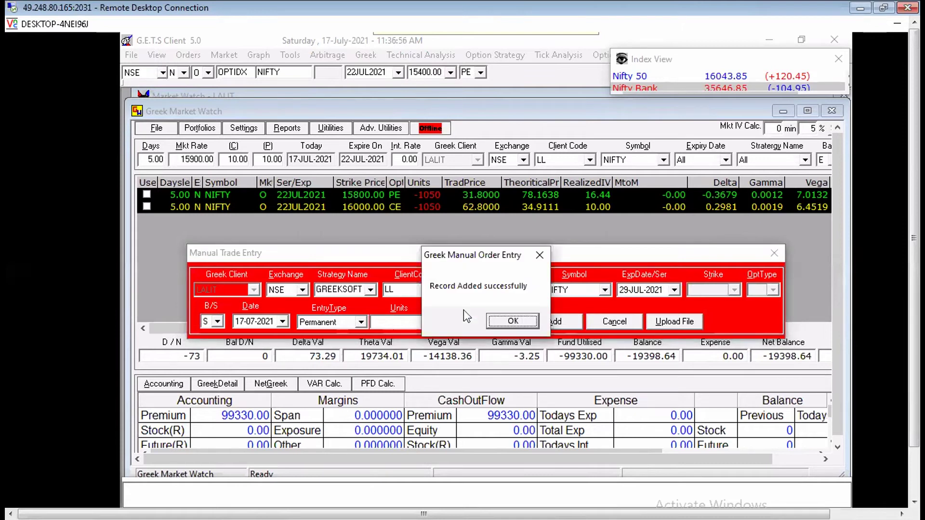
pyautogui.press('Return')
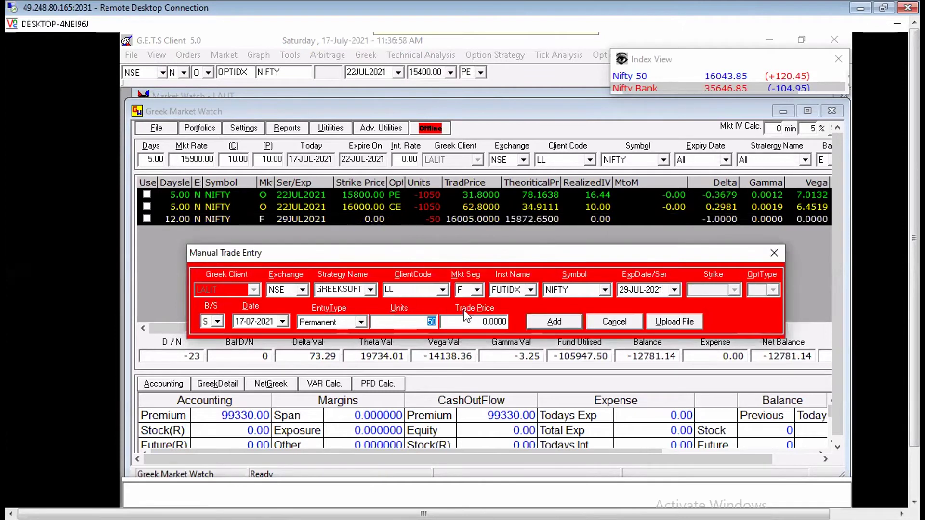
pyautogui.press('Escape')
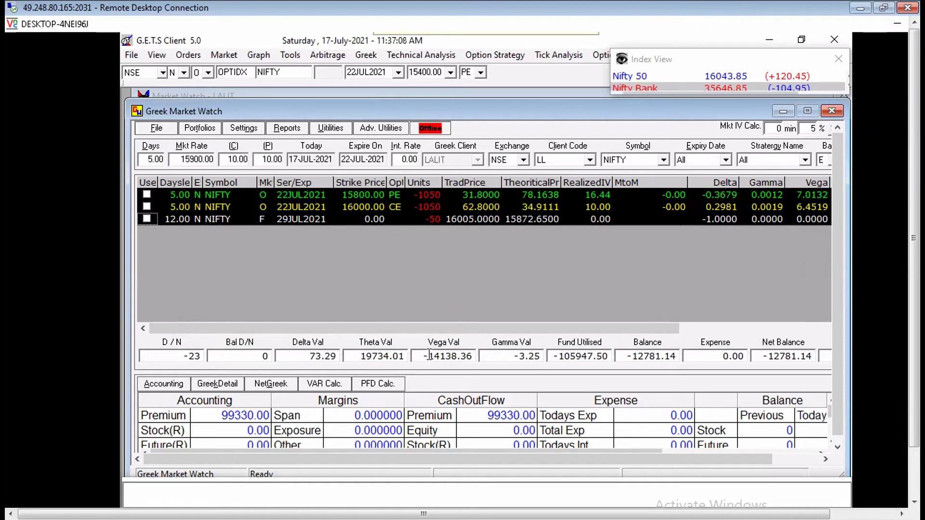
# Point out the Vega, Net Balance, Delta and D/N figures of the futures-hedged portfolio.
pyautogui.moveTo(429, 356); pyautogui.dragTo(471, 356)
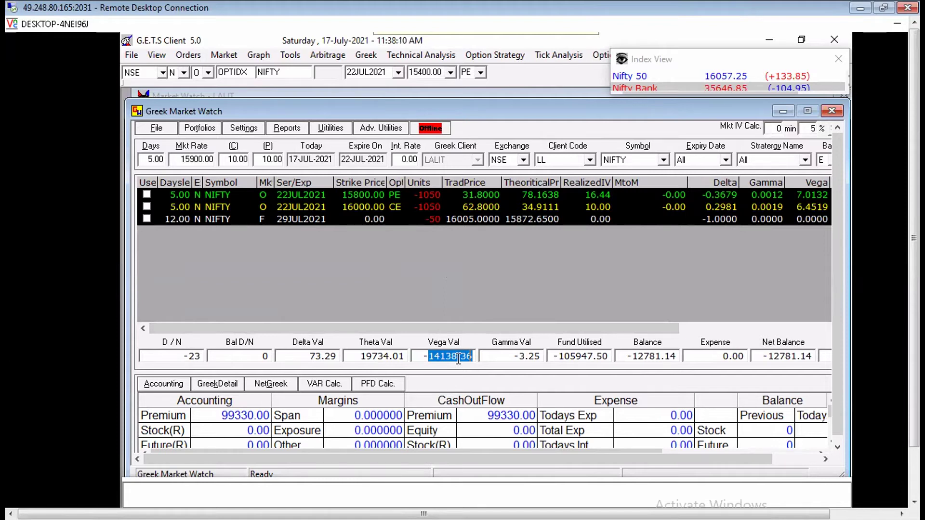
pyautogui.press('Tab')
pyautogui.press('Tab')
pyautogui.press('Tab')
pyautogui.press('Tab')
pyautogui.press('Tab')
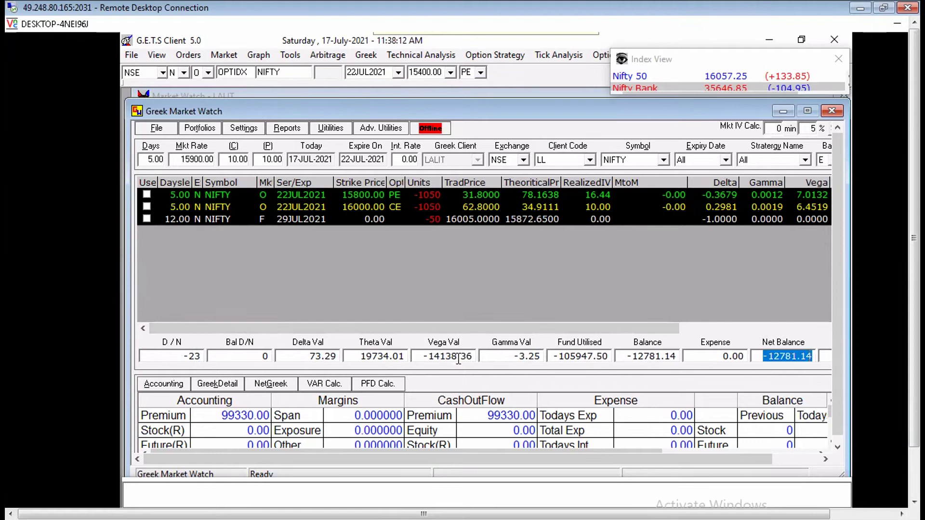
pyautogui.hotkey('shift', 'Tab')
pyautogui.hotkey('shift', 'Tab')
pyautogui.hotkey('shift', 'Tab')
pyautogui.hotkey('shift', 'Tab')
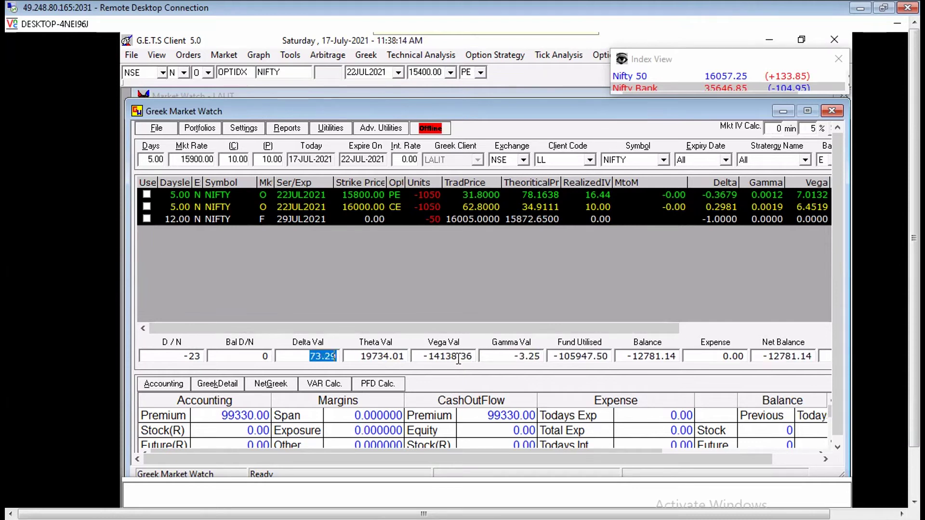
pyautogui.hotkey('shift', 'Tab')
pyautogui.hotkey('shift', 'Tab')
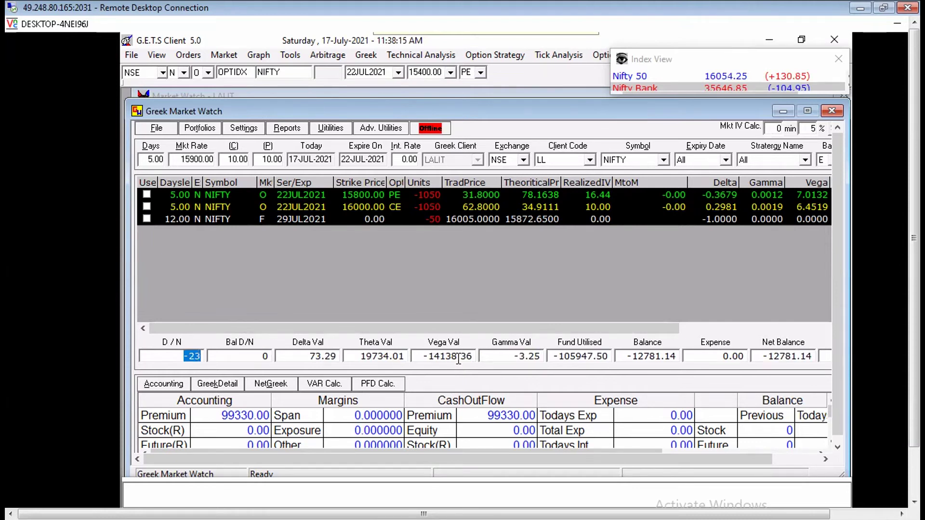
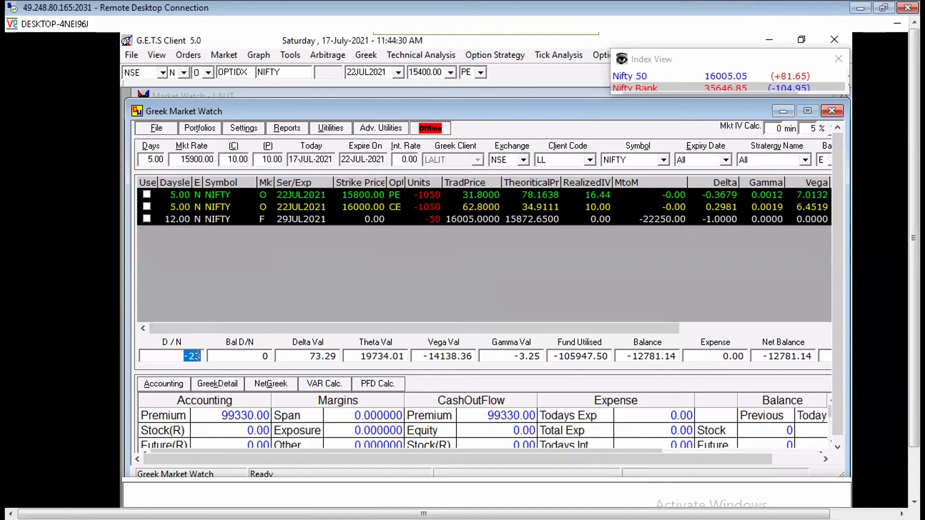
# Open the Greek simulation report for the NIFTY portfolio around the 15900 market rate.
pyautogui.doubleClick(185, 159)
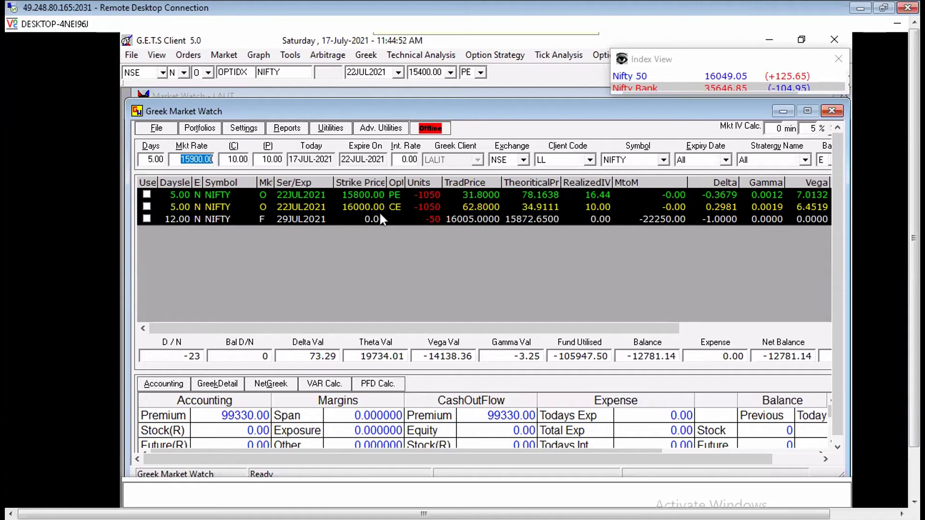
pyautogui.click(292, 132)
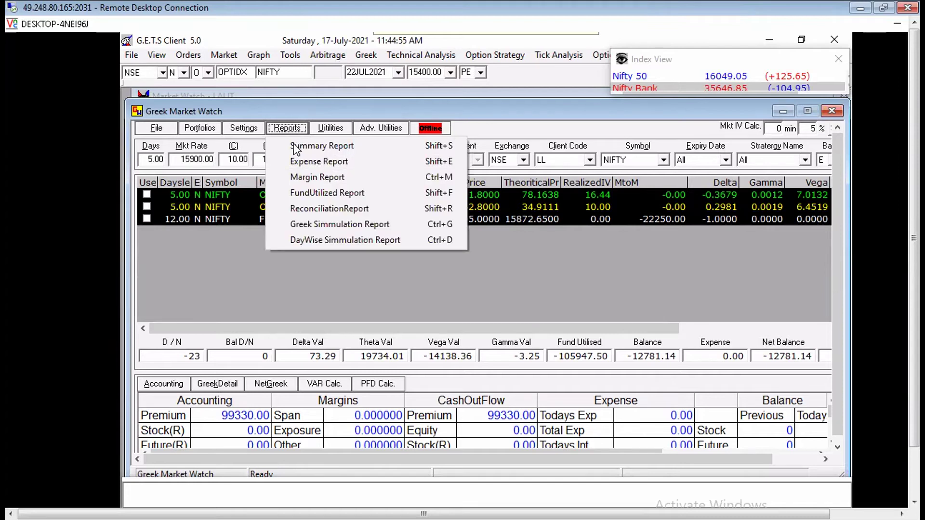
pyautogui.click(342, 222)
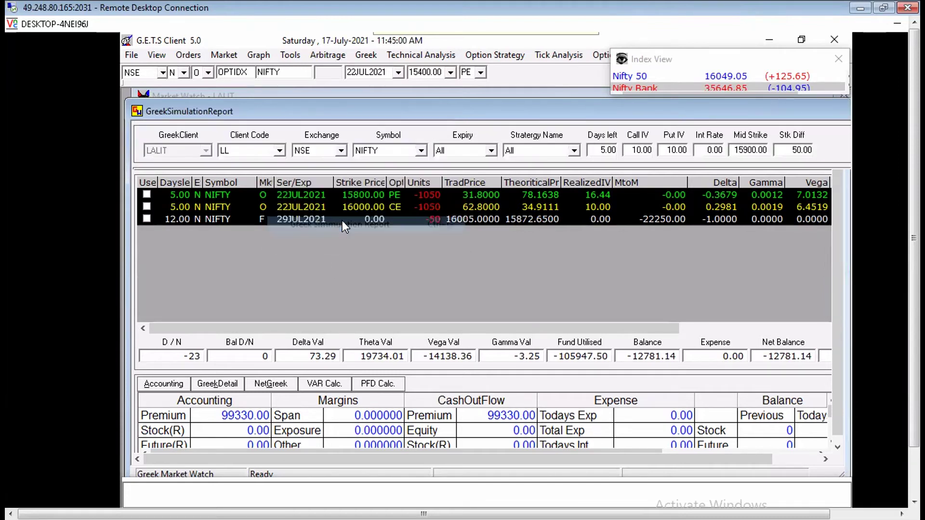
# Customize the Greek simulation report window with a black Flex Back Color.
pyautogui.rightClick(354, 236)
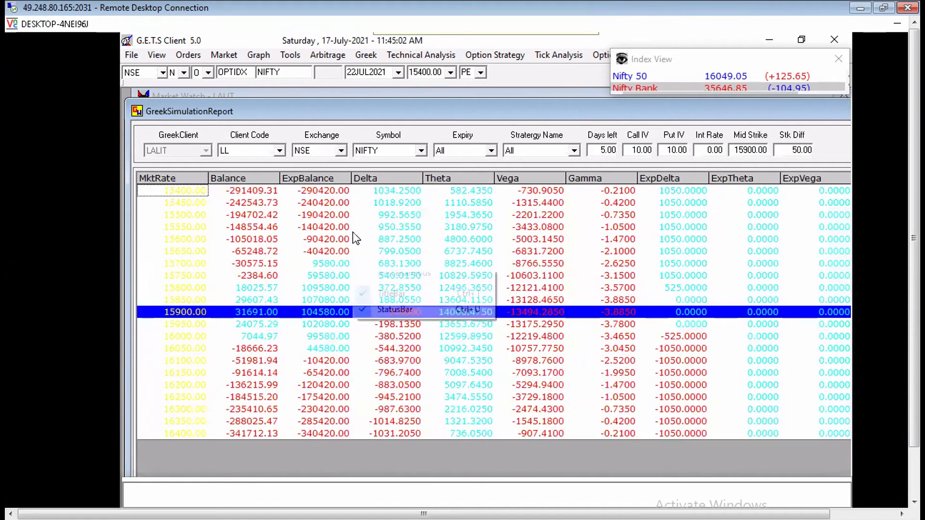
pyautogui.moveTo(385, 273)
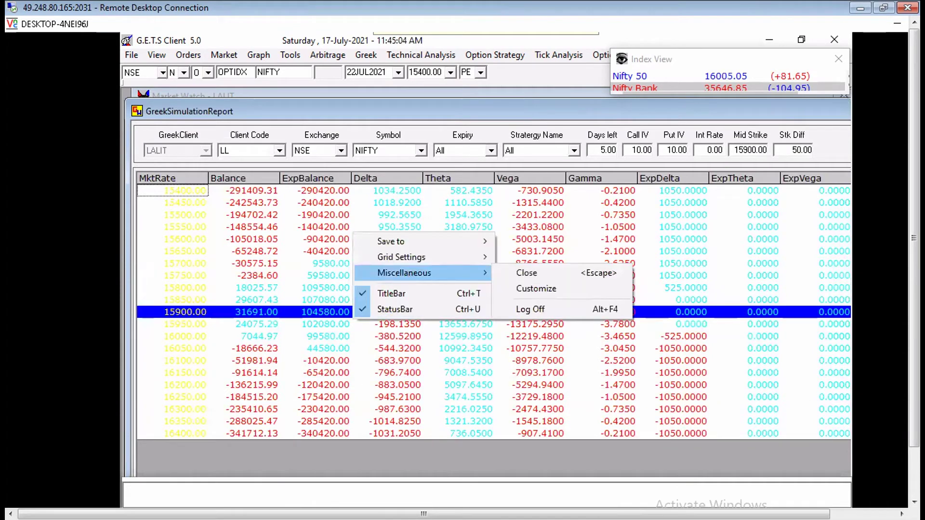
pyautogui.click(536, 289)
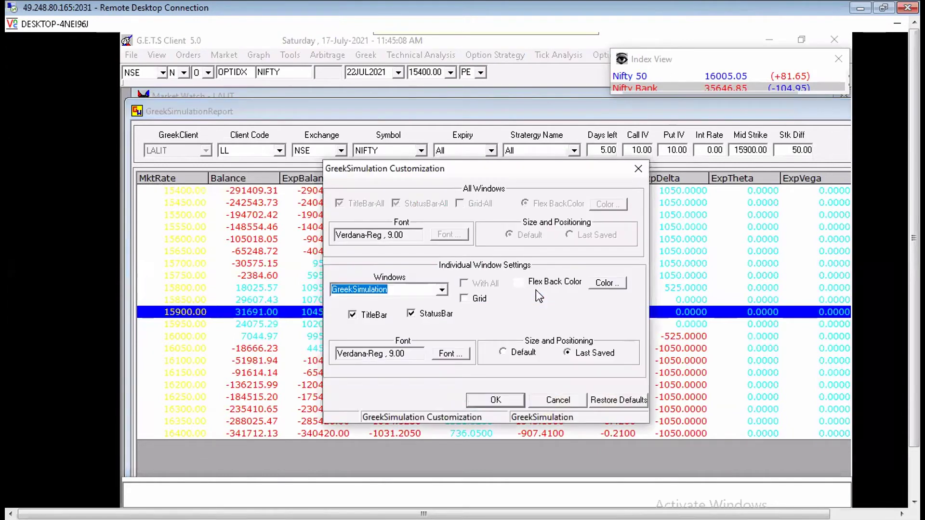
pyautogui.click(603, 282)
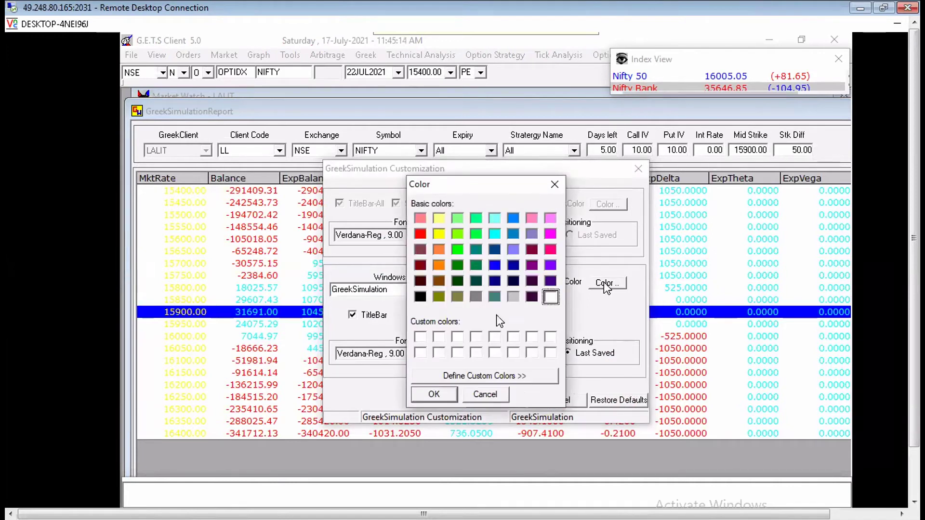
pyautogui.click(419, 297)
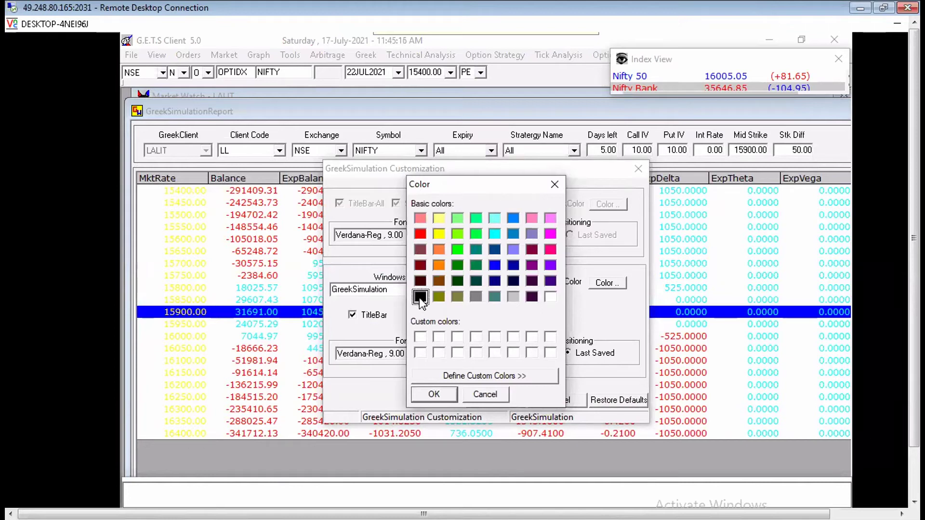
pyautogui.click(434, 394)
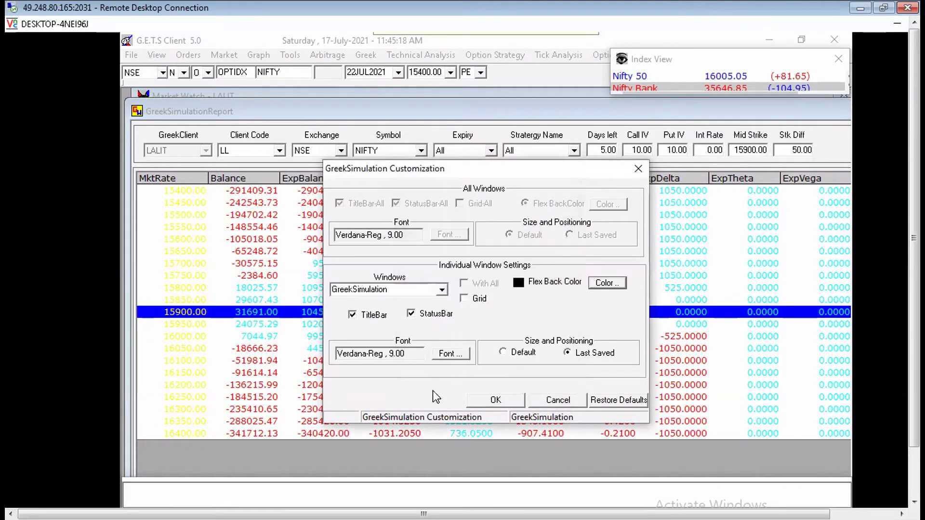
pyautogui.click(497, 405)
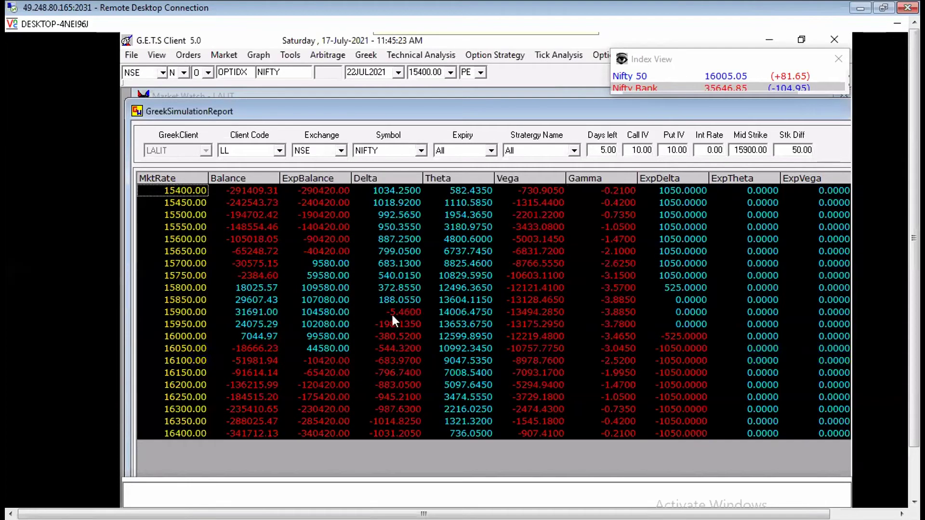
# Examine the simulated Delta at 15900, the 16050 market rate, and the Balance at 15750, 15700 and 15650.
pyautogui.click(391, 313)
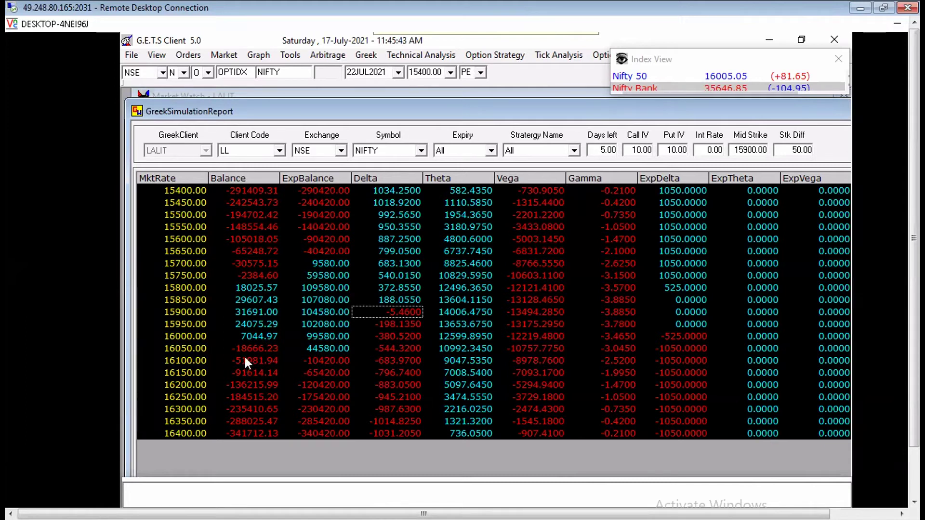
pyautogui.click(180, 351)
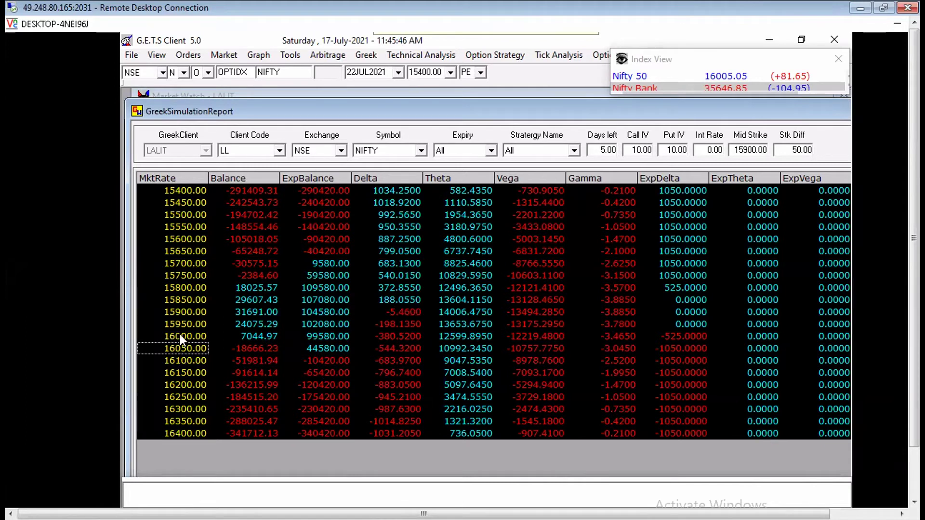
pyautogui.click(248, 276)
pyautogui.click(249, 263)
pyautogui.press('Up')
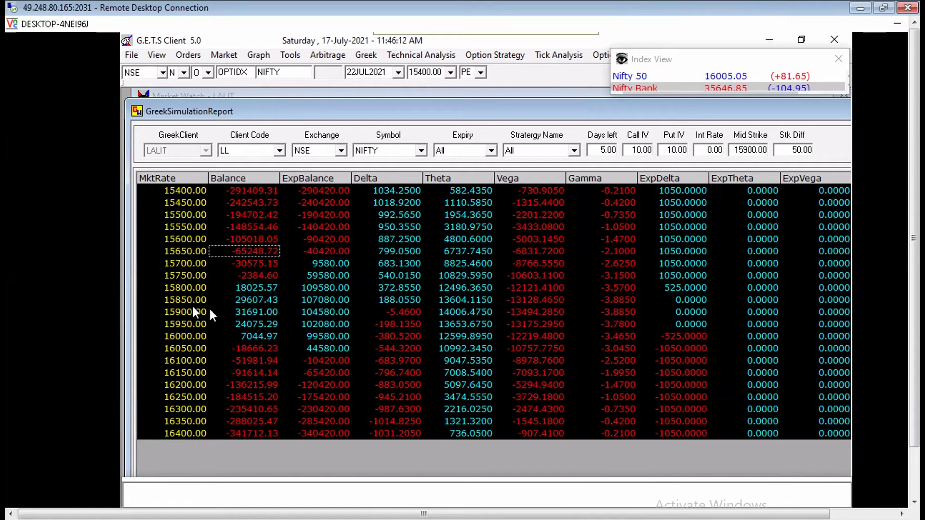
# Compare the ExpBalance at 15850, 15700 and 16050 with the Balance at 15800, 15750 and 15900.
pyautogui.click(310, 298)
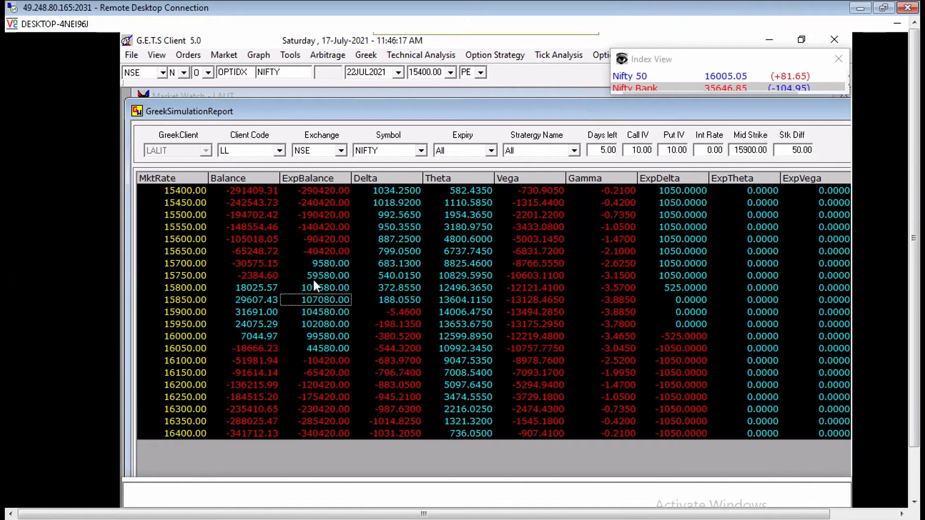
pyautogui.click(321, 260)
pyautogui.click(322, 346)
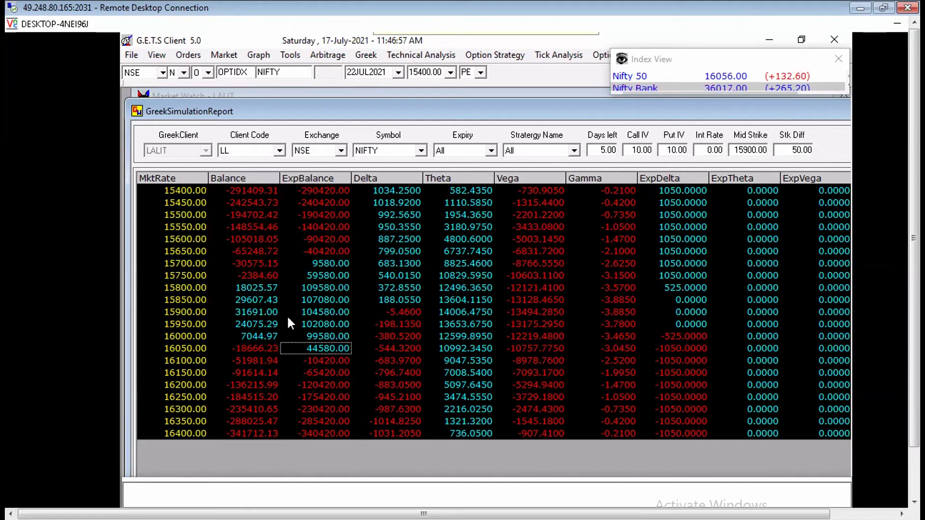
pyautogui.click(253, 286)
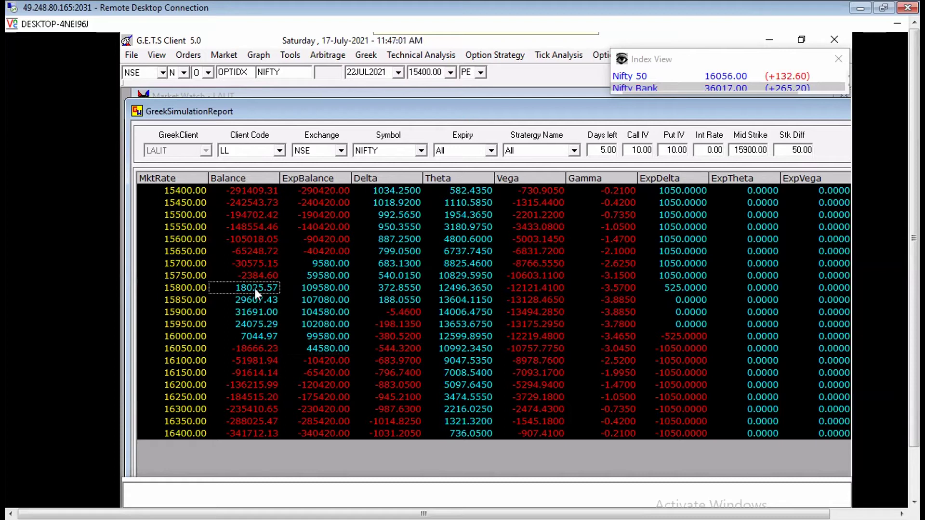
pyautogui.press('Up')
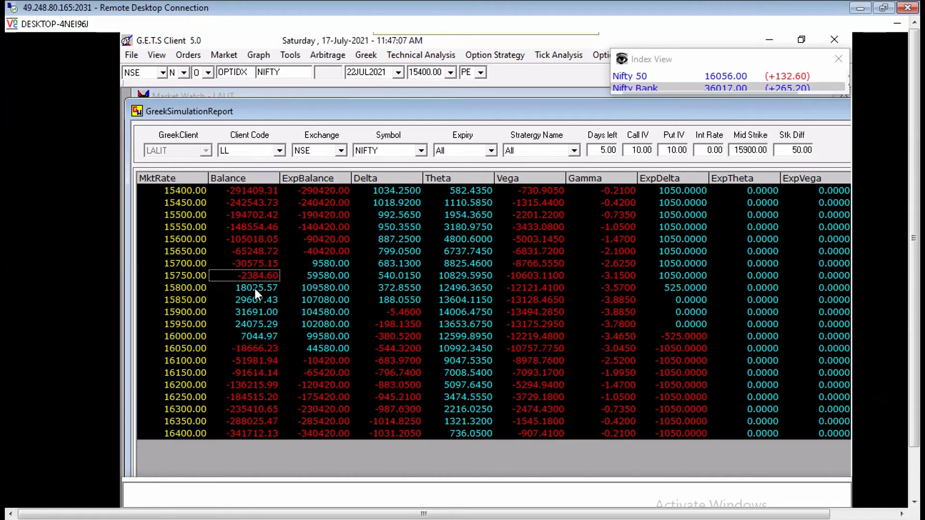
pyautogui.click(255, 289)
pyautogui.click(258, 316)
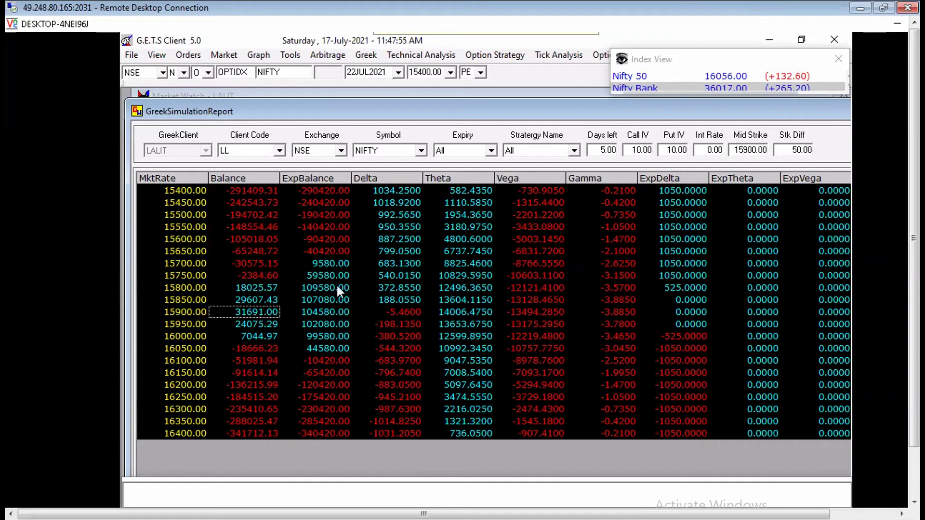
# Close the simulation report and compare the NIFTY position at market rates of 15850 and 15900.
pyautogui.press('Escape')
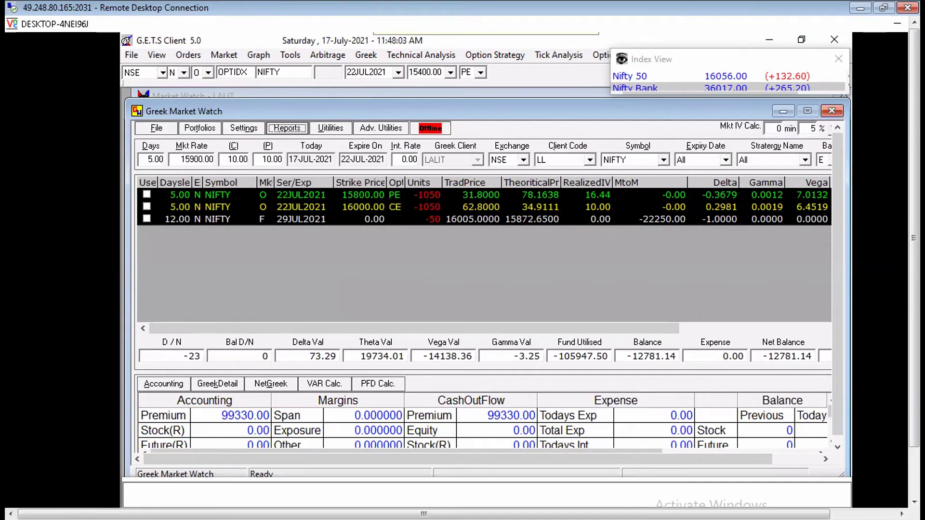
pyautogui.click(182, 157)
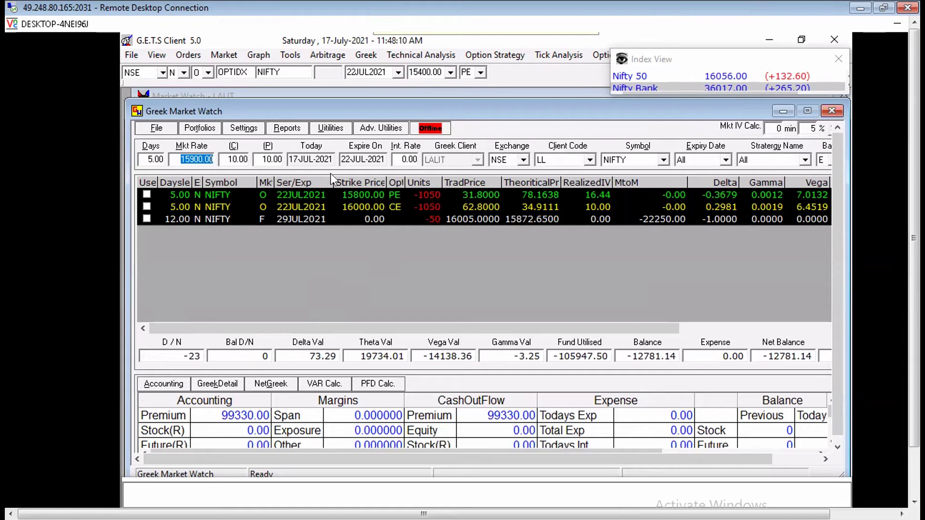
pyautogui.write('15850')
pyautogui.press('Tab')
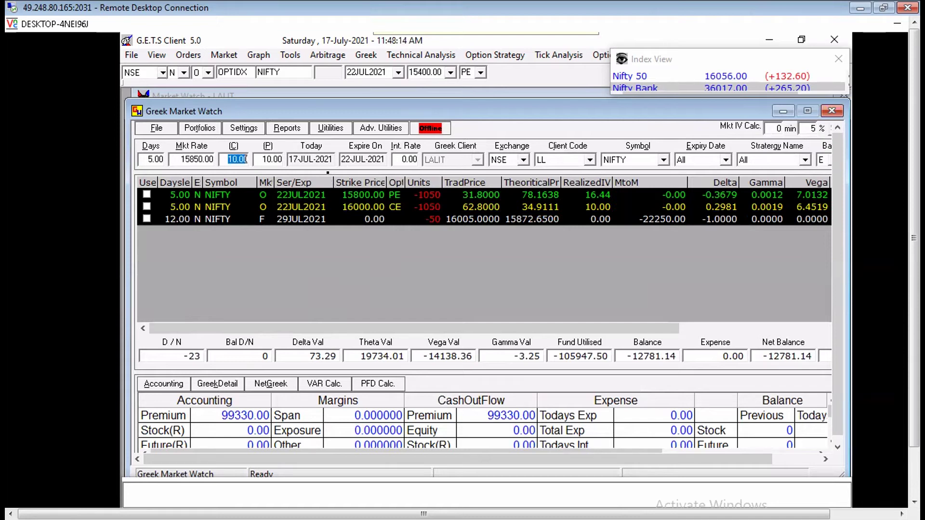
pyautogui.hotkey('shift', 'Tab')
pyautogui.write('15900')
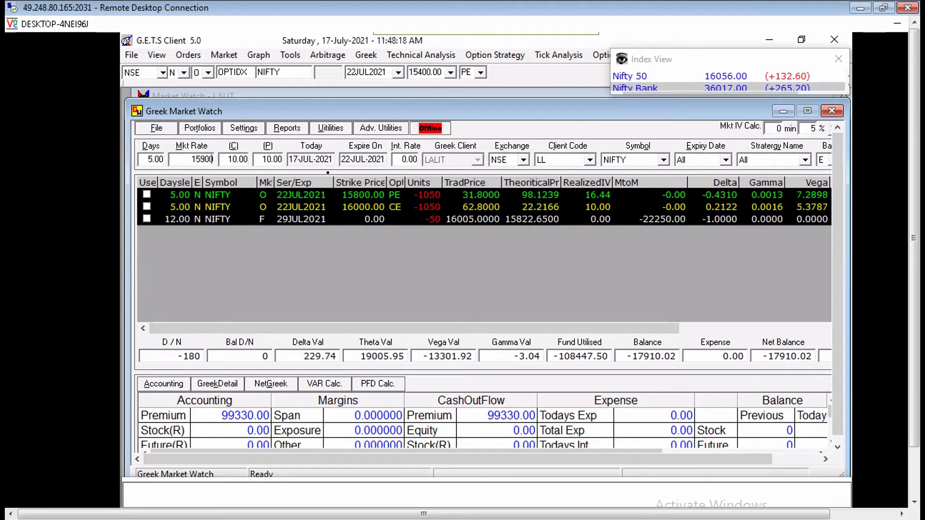
pyautogui.press('Tab')
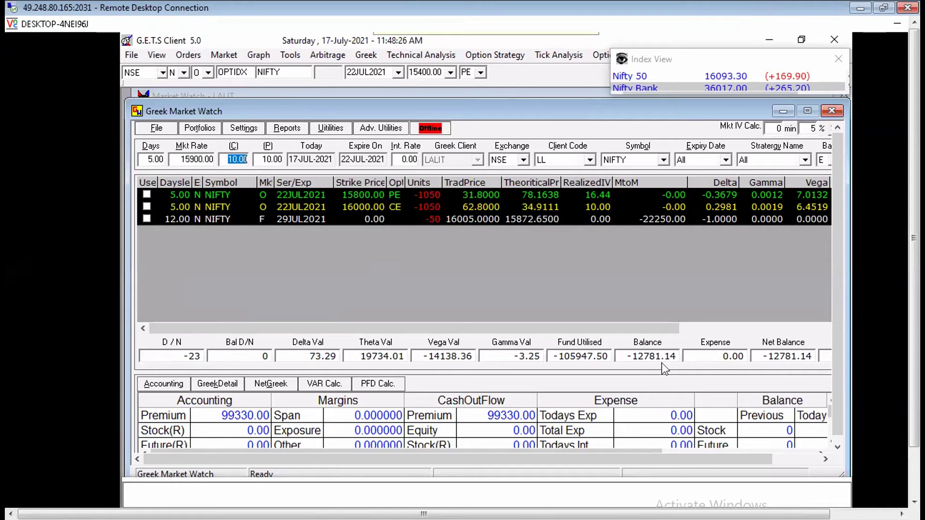
# Check the position again at a 15850 market rate, and set the market rate to 15950.
pyautogui.hotkey('shift', 'Tab')
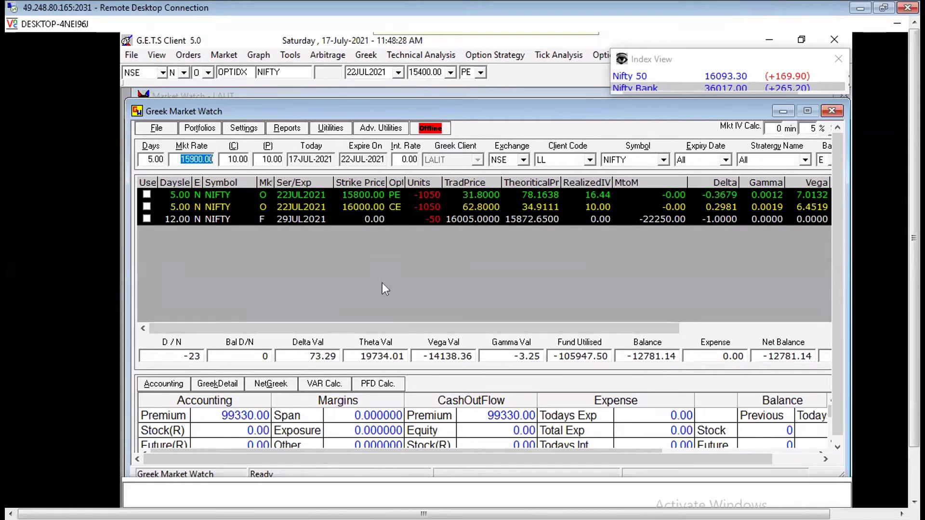
pyautogui.write('15850')
pyautogui.press('Tab')
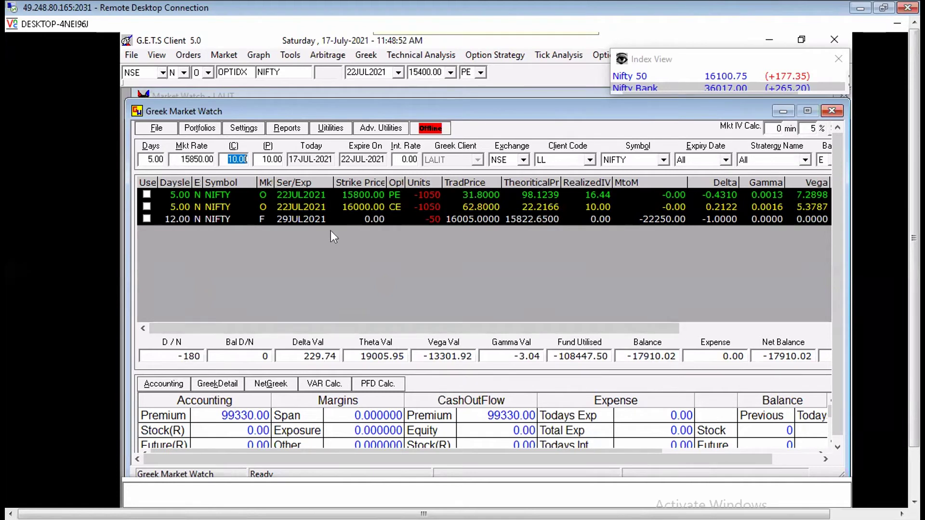
pyautogui.hotkey('shift', 'Tab')
pyautogui.write('15950')
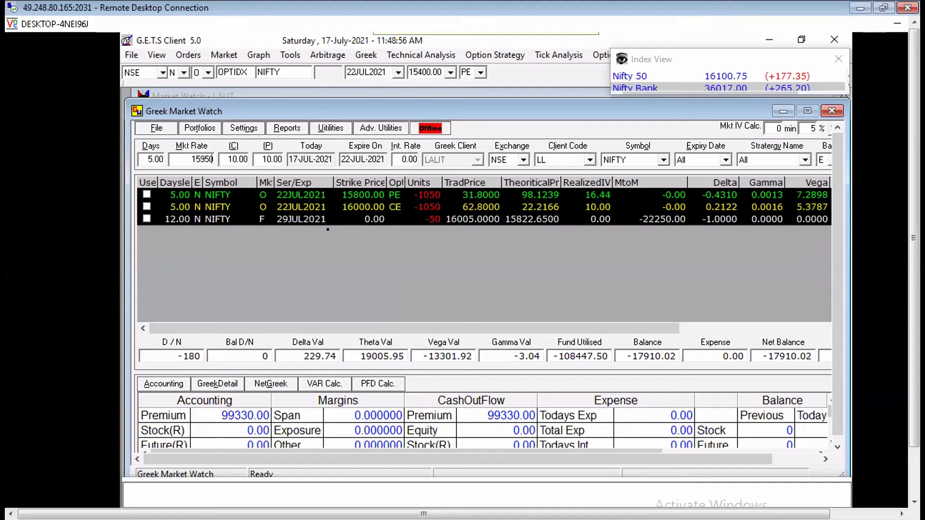
pyautogui.press('Tab')
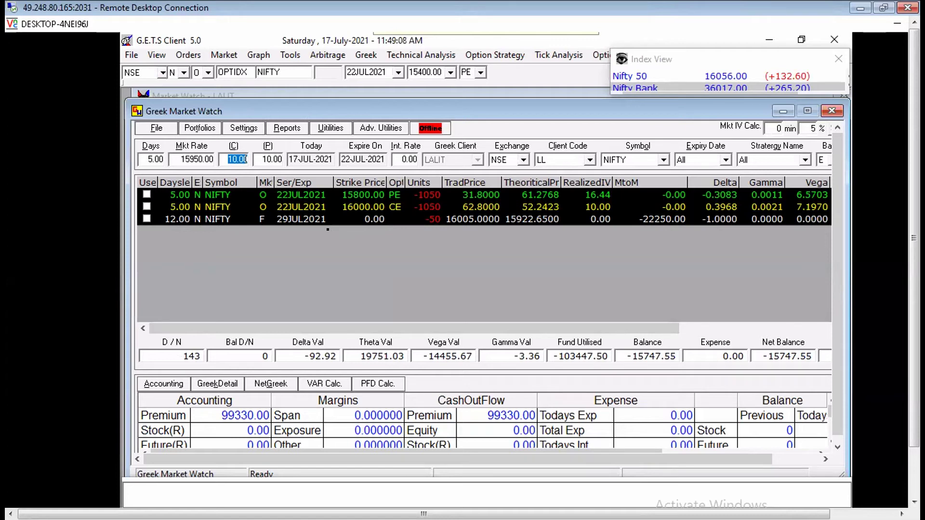
# Enable custom values for both NIFTY options, setting RealizedIV to 14 for the 15800 PE and 8 for the 16000 CE.
pyautogui.click(146, 194)
pyautogui.click(147, 207)
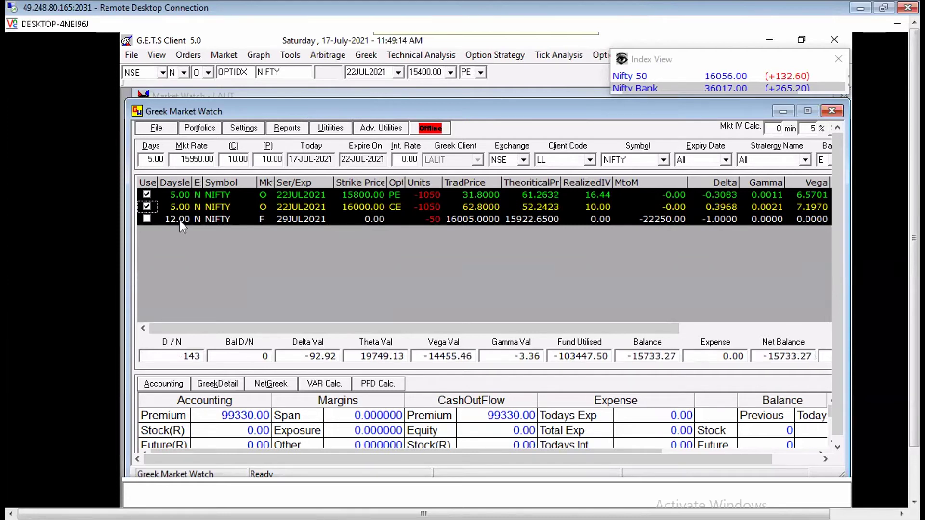
pyautogui.click(606, 196)
pyautogui.write('14')
pyautogui.press('Return')
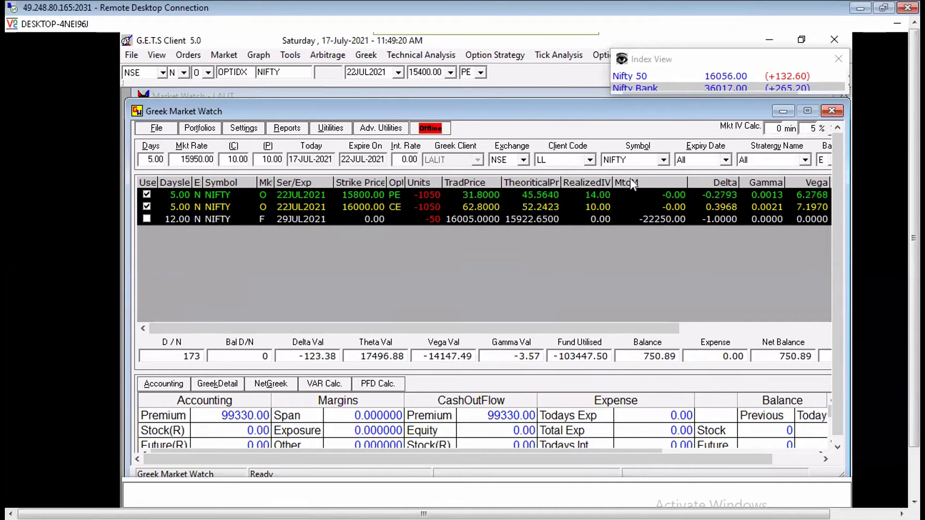
pyautogui.click(601, 205)
pyautogui.write('8')
pyautogui.press('Return')
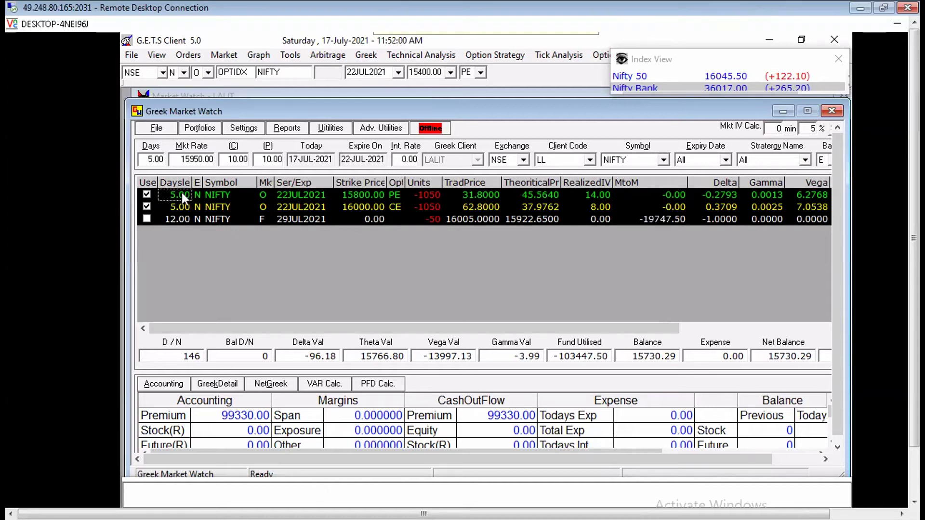
pyautogui.press('F1')
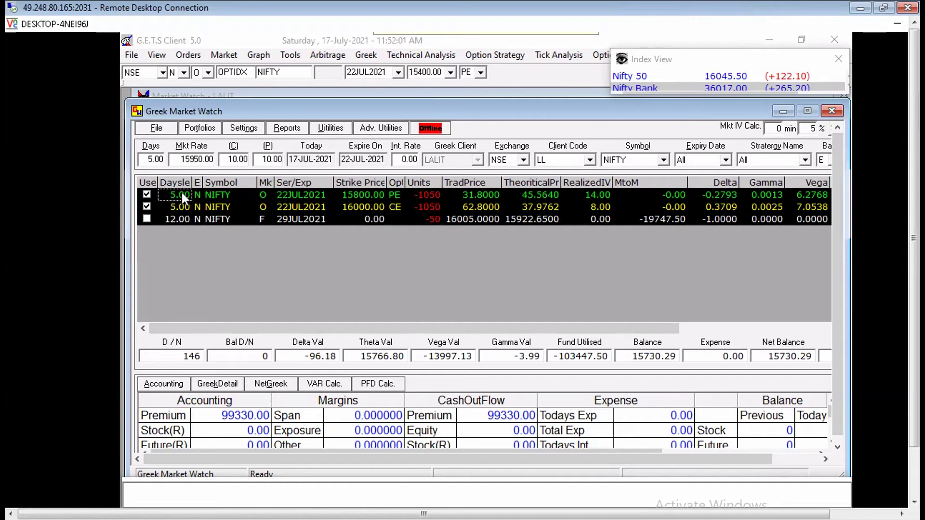
pyautogui.press('Tab')
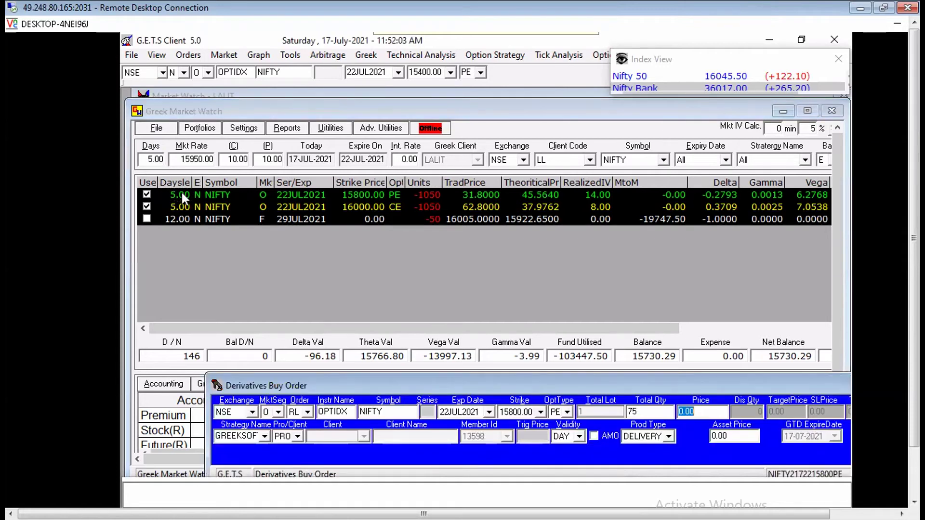
pyautogui.press('Escape')
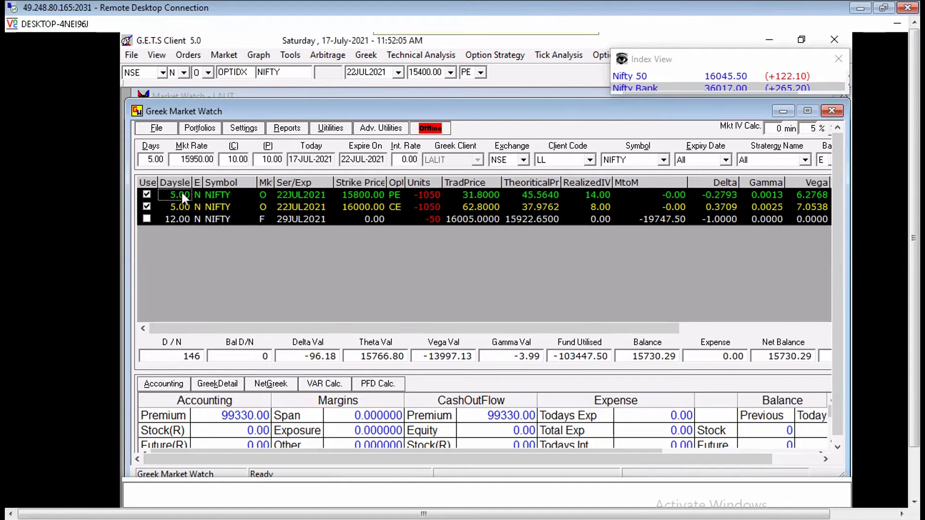
# Square off the short NIFTY 15800 PE with a manual buy trade of 1050 units at 31.80.
pyautogui.doubleClick(182, 193)
pyautogui.press('Tab')
pyautogui.press('Tab')
pyautogui.press('Tab')
pyautogui.hotkey('shift', 'Tab')
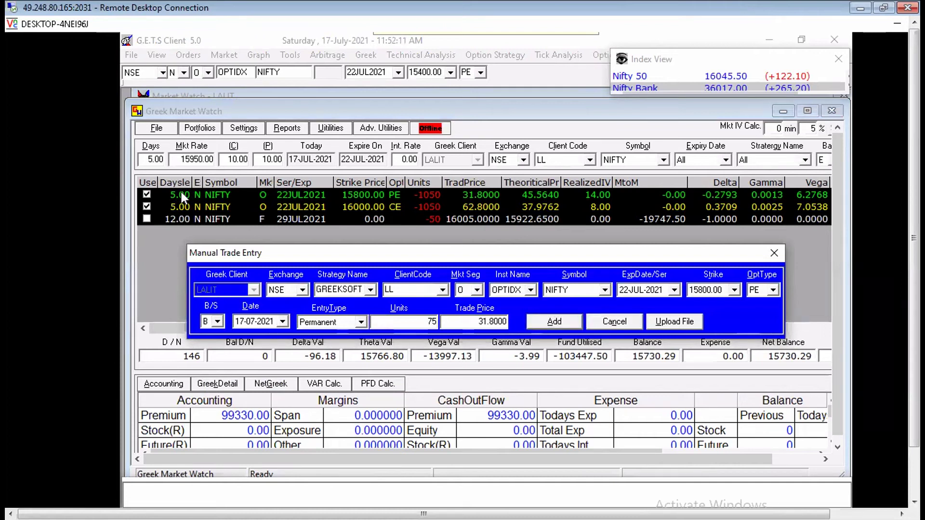
pyautogui.press('Tab')
pyautogui.hotkey('shift', 'Tab')
pyautogui.hotkey('shift', 'Tab')
pyautogui.hotkey('shift', 'Tab')
pyautogui.hotkey('shift', 'Tab')
pyautogui.hotkey('shift', 'Tab')
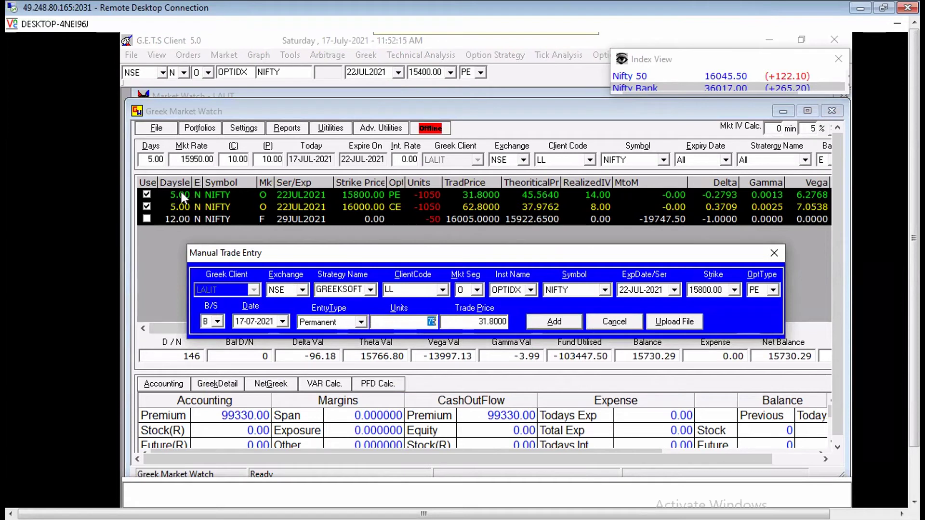
pyautogui.hotkey('shift', 'Tab')
pyautogui.press('Tab')
pyautogui.write('1050')
pyautogui.press('Return')
pyautogui.press('Return')
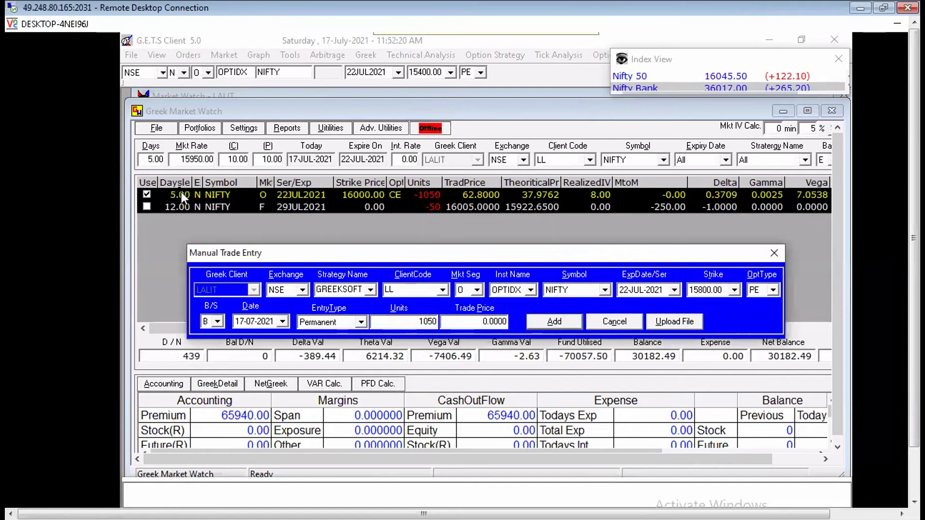
pyautogui.press('Escape')
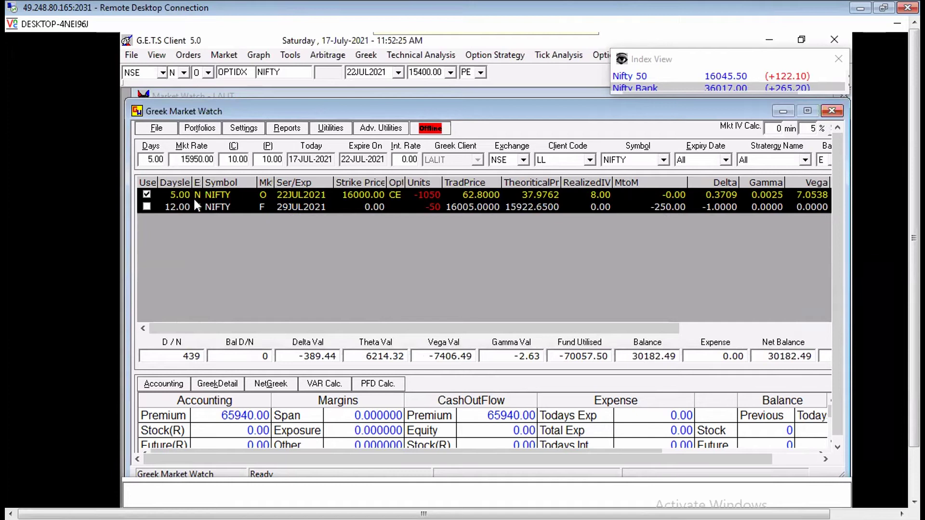
# Square off the short NIFTY 16000 CE with a manual buy trade of 1050 units at 62.80.
pyautogui.click(195, 195)
pyautogui.doubleClick(191, 195)
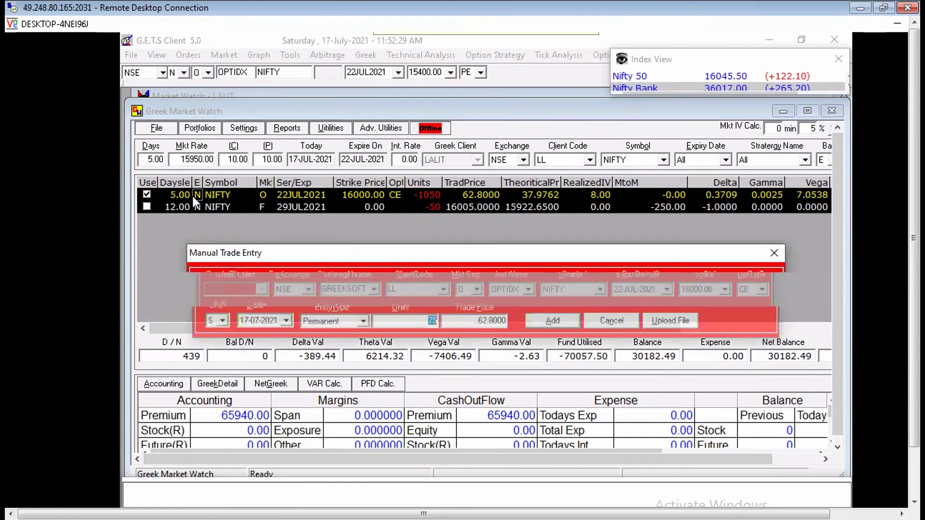
pyautogui.press('F1')
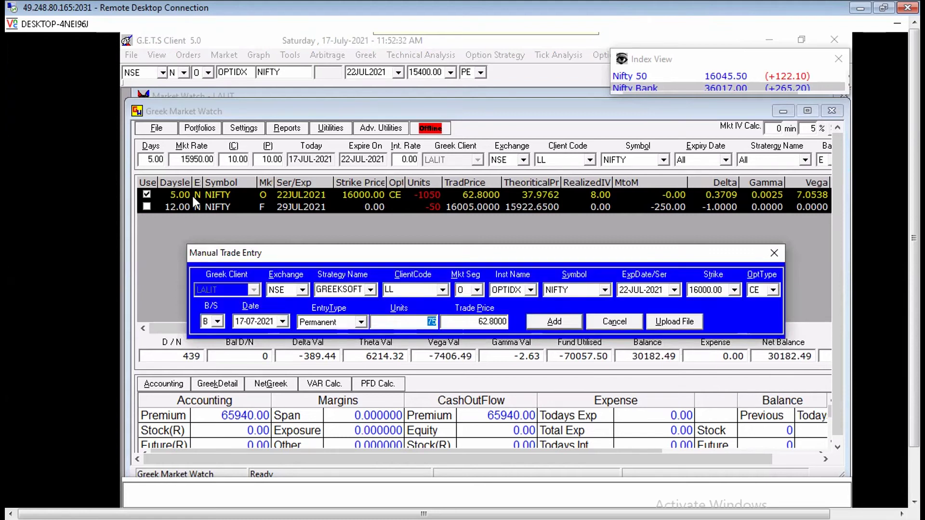
pyautogui.write('1050')
pyautogui.press('Tab')
pyautogui.press('Return')
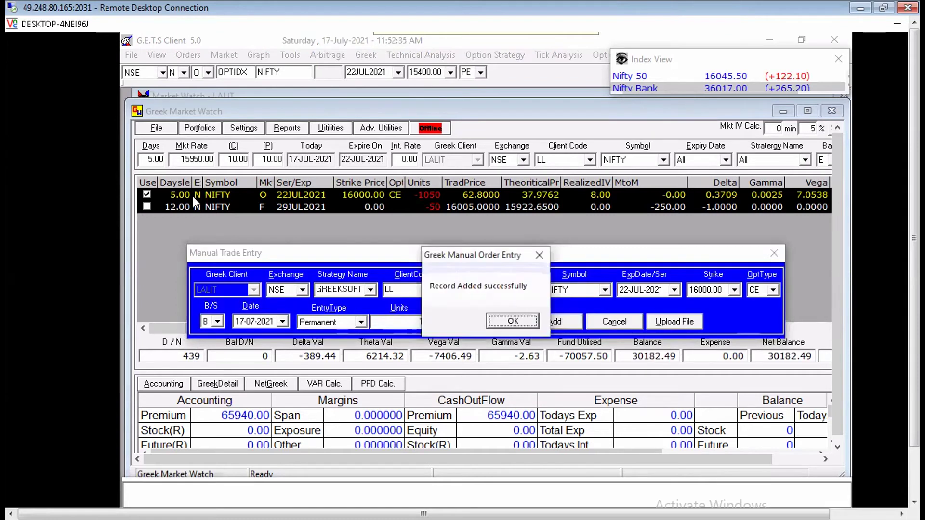
pyautogui.press('Return')
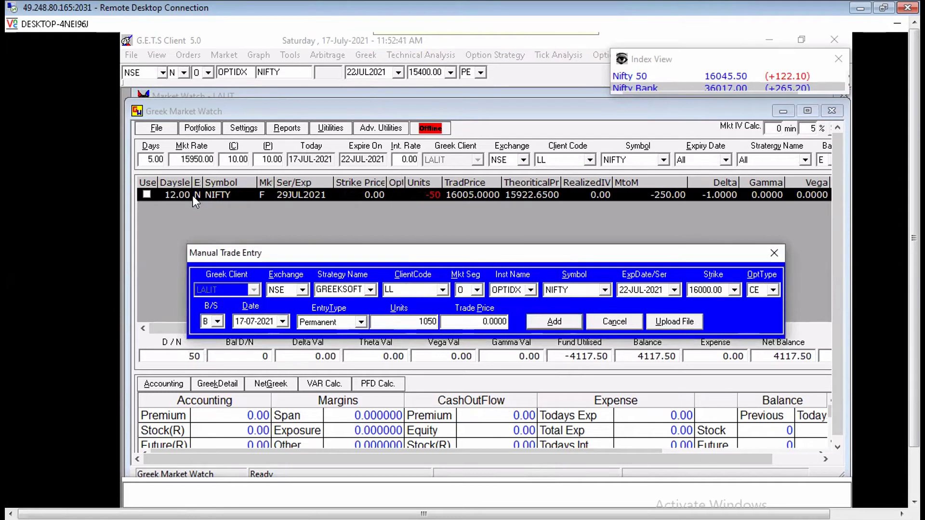
pyautogui.press('Escape')
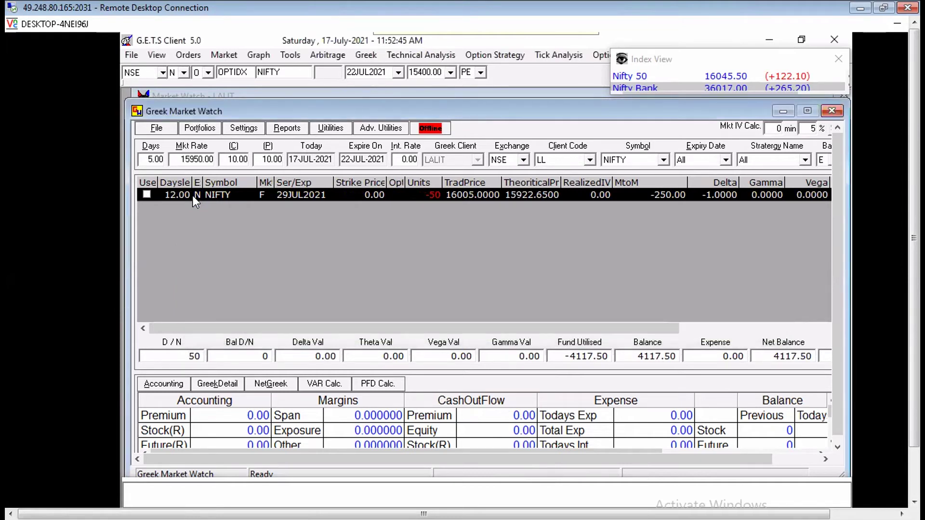
# Square off the short NIFTY 29JUL2021 future with a manual buy trade of 50 units at 16005.
pyautogui.press('F1')
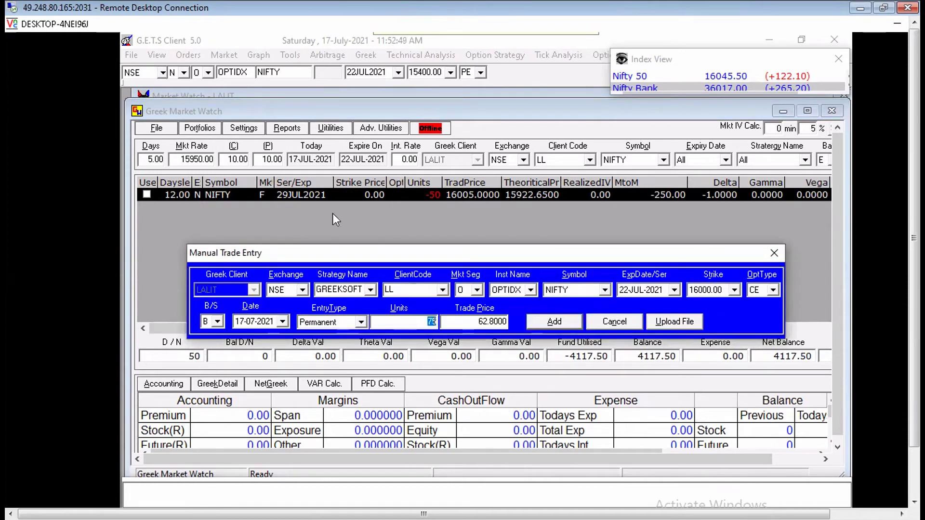
pyautogui.click(477, 290)
pyautogui.click(467, 304)
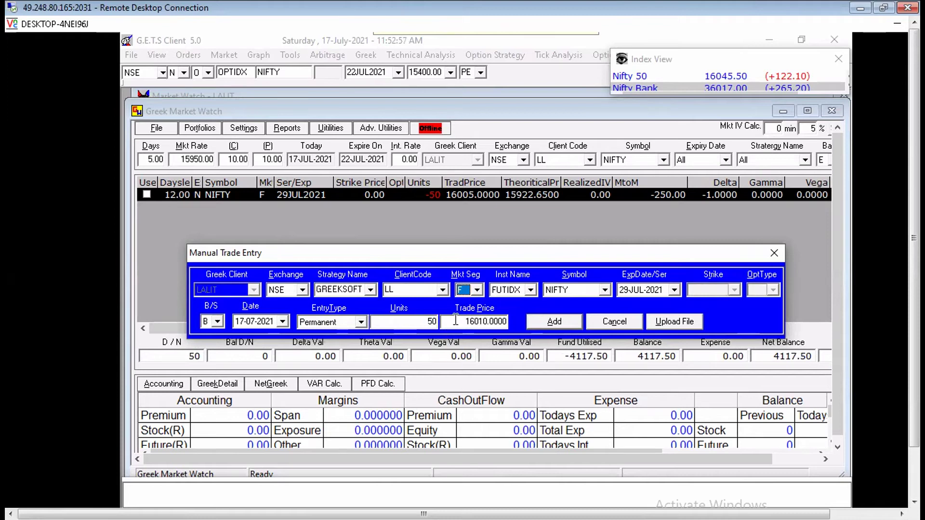
pyautogui.write('1')
pyautogui.press('Tab')
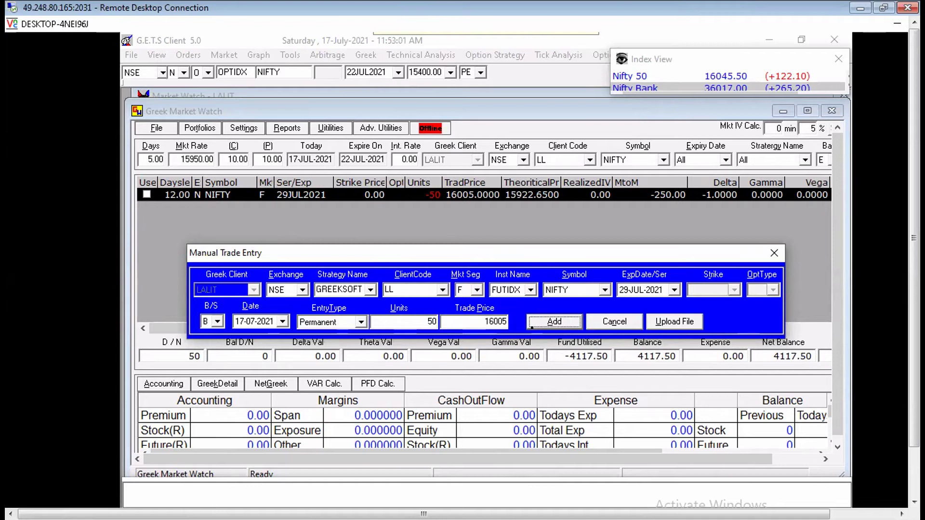
pyautogui.press('Return')
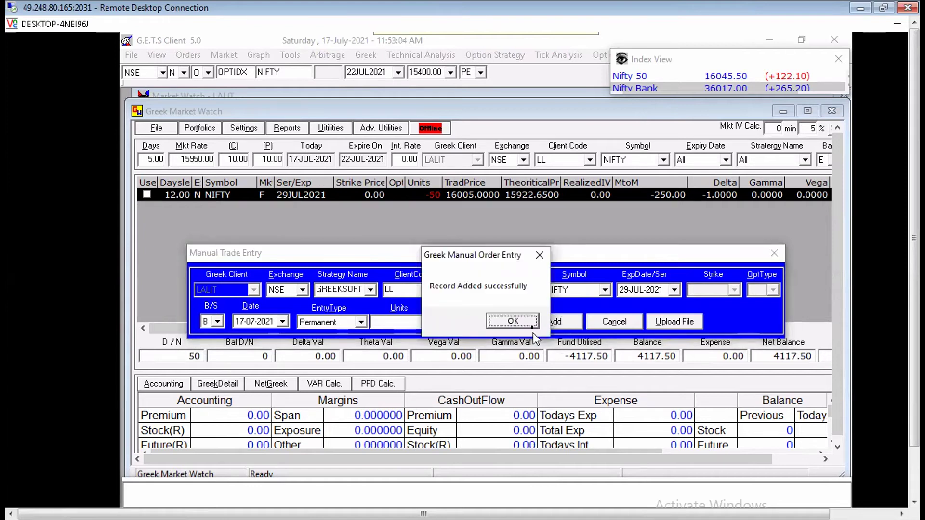
pyautogui.press('Return')
pyautogui.press('Escape')
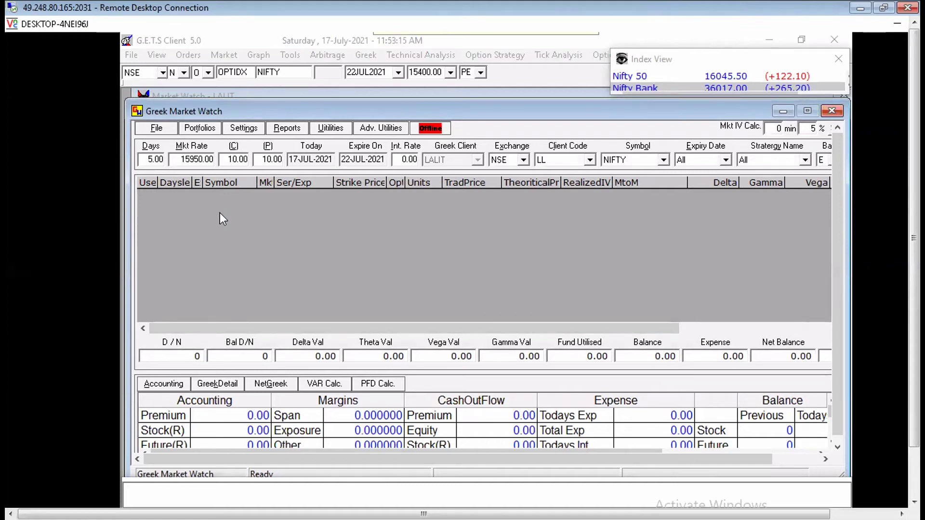
# Prepare a manual buy trade for the NIFTY 22JUL2021 CE option at the 16300 strike.
pyautogui.hotkey('ctrl', 'm')
pyautogui.press('Tab')
pyautogui.press('Tab')
pyautogui.press('Tab')
pyautogui.hotkey('shift', 'Tab')
pyautogui.hotkey('shift', 'Tab')
pyautogui.hotkey('shift', 'Tab')
pyautogui.hotkey('shift', 'Tab')
pyautogui.hotkey('shift', 'Tab')
pyautogui.hotkey('shift', 'Tab')
pyautogui.hotkey('shift', 'Tab')
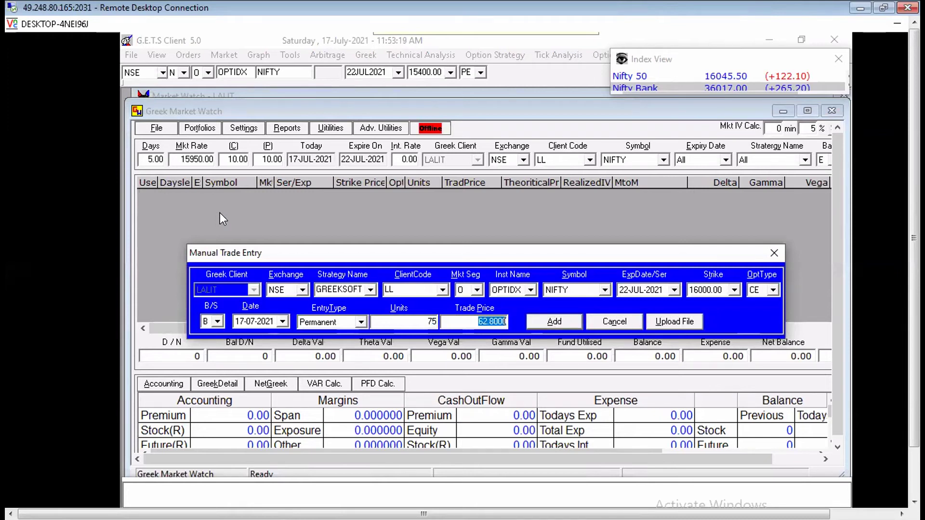
pyautogui.hotkey('shift', 'Tab')
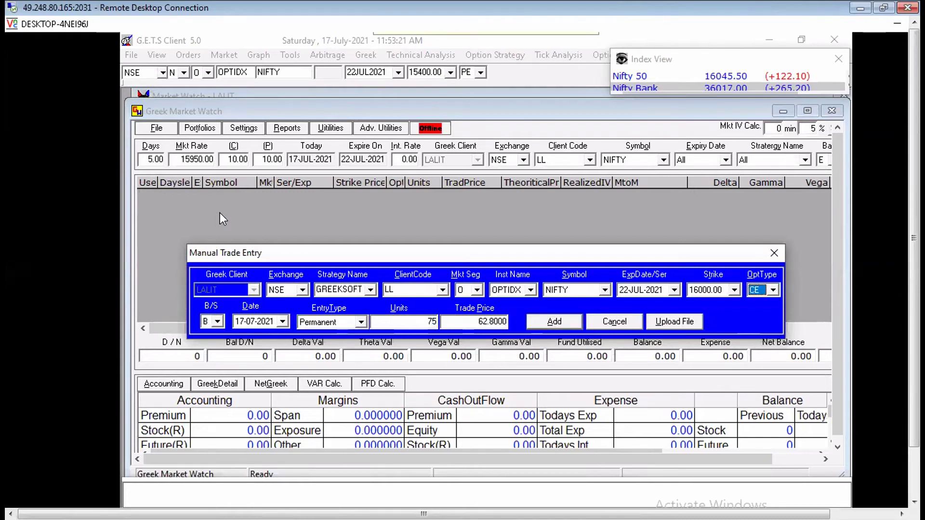
pyautogui.hotkey('shift', 'Tab')
pyautogui.press('Down')
pyautogui.press('Down')
pyautogui.press('Down')
pyautogui.press('Down')
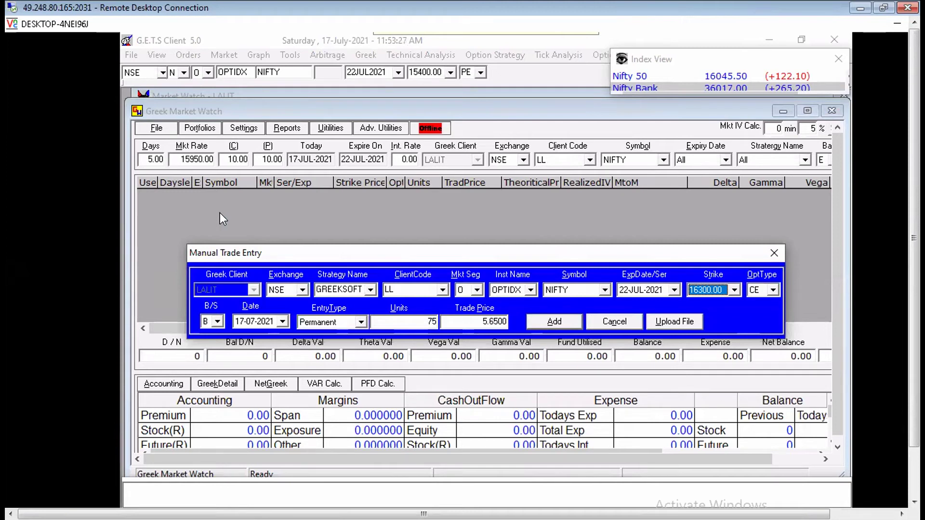
# Add the 16300 CE buy trade with 1050 units at a trade price of 5.65.
pyautogui.press('Tab')
pyautogui.press('Tab')
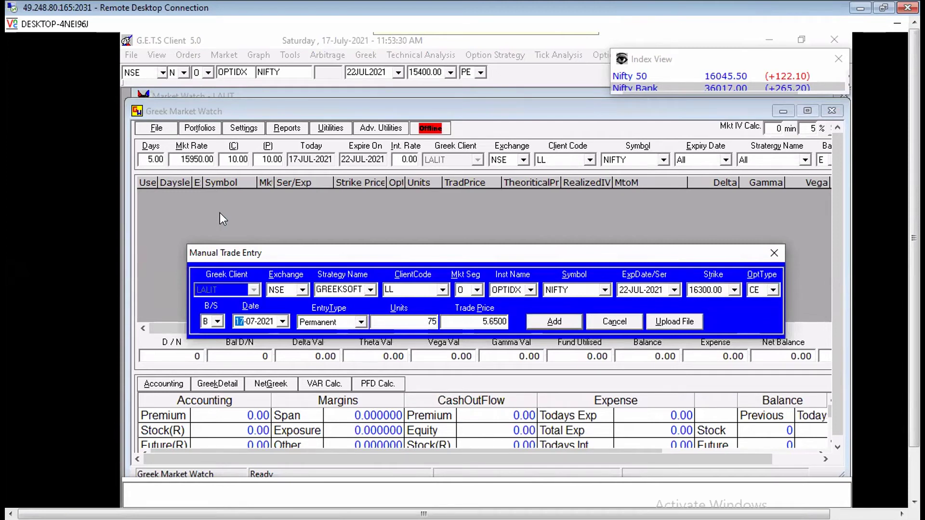
pyautogui.press('Tab')
pyautogui.press('Tab')
pyautogui.write('1050')
pyautogui.press('Return')
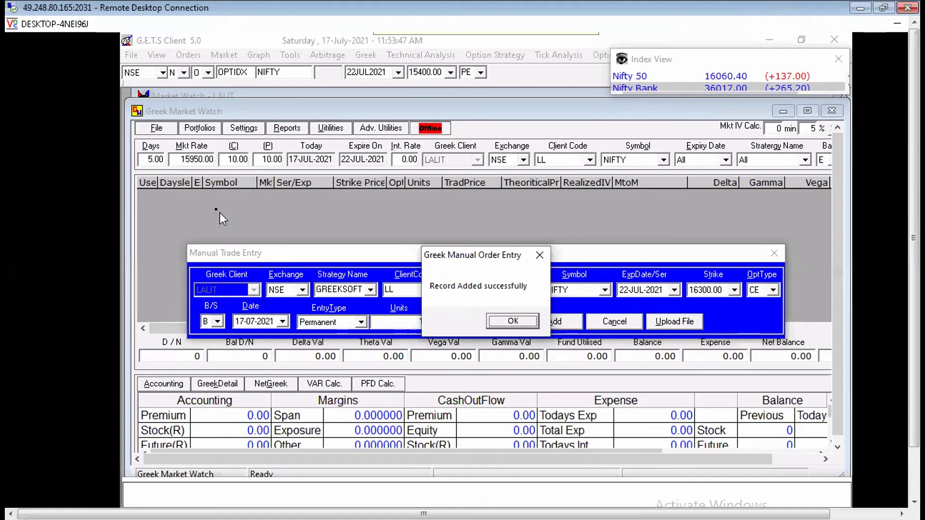
pyautogui.press('Return')
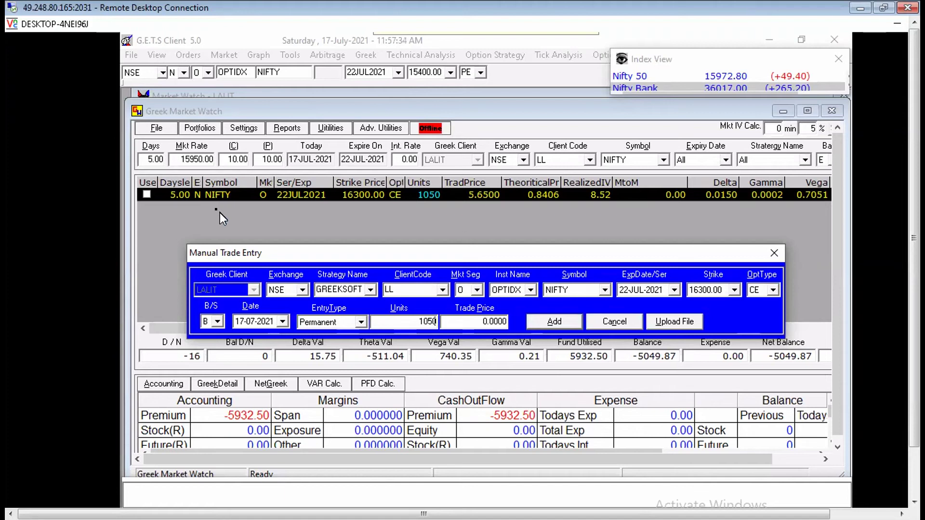
# Close the buy trade entry and open a manual sell trade for the NIFTY 22-JUL-2021 CE option.
pyautogui.press('Escape')
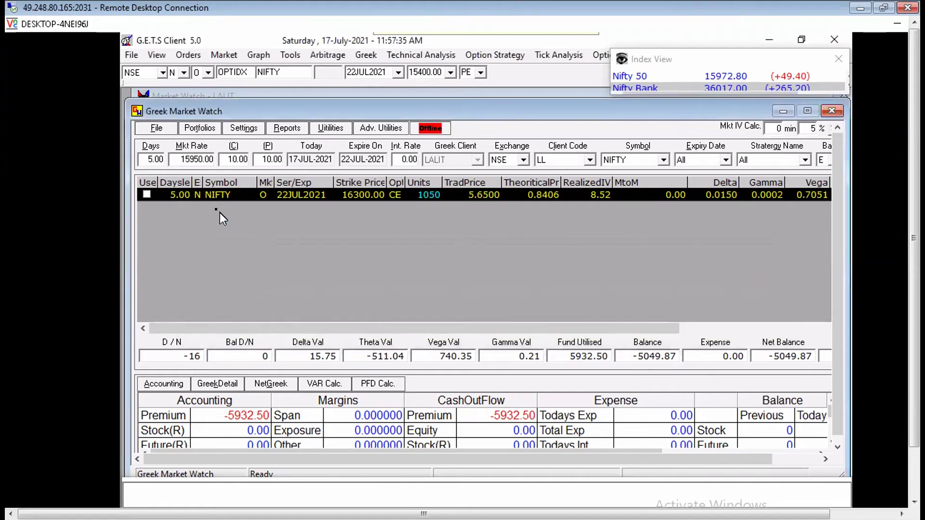
pyautogui.press('F2')
pyautogui.hotkey('shift', 'Tab')
pyautogui.hotkey('shift', 'Tab')
pyautogui.hotkey('shift', 'Tab')
pyautogui.hotkey('shift', 'Tab')
pyautogui.hotkey('shift', 'Tab')
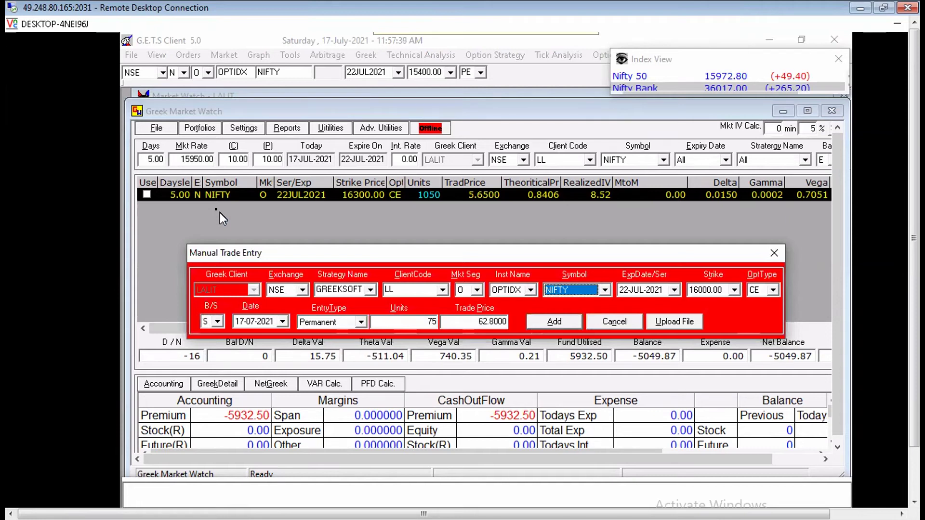
pyautogui.press('Tab')
pyautogui.press('Tab')
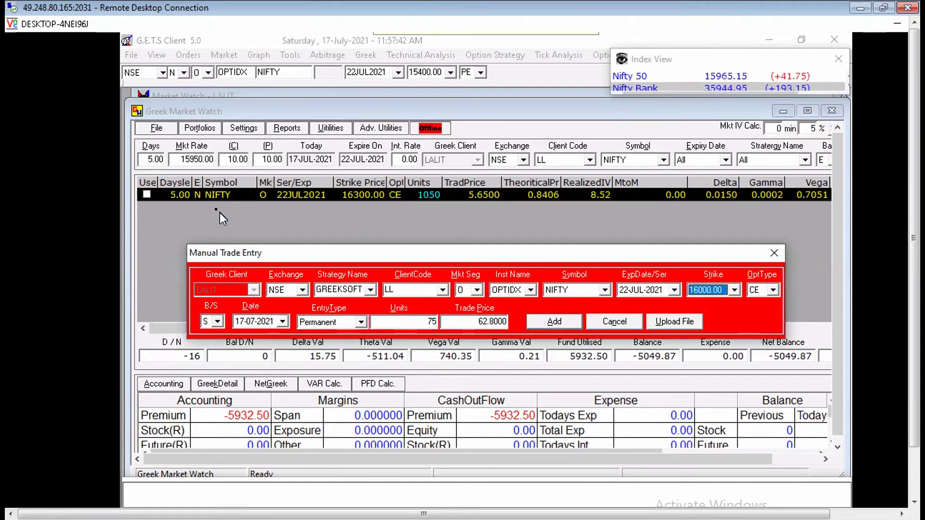
# Choose the 16200 strike for the NIFTY CE sell trade.
pyautogui.press('Down')
pyautogui.press('Down')
pyautogui.press('Tab')
pyautogui.press('Tab')
pyautogui.press('Tab')
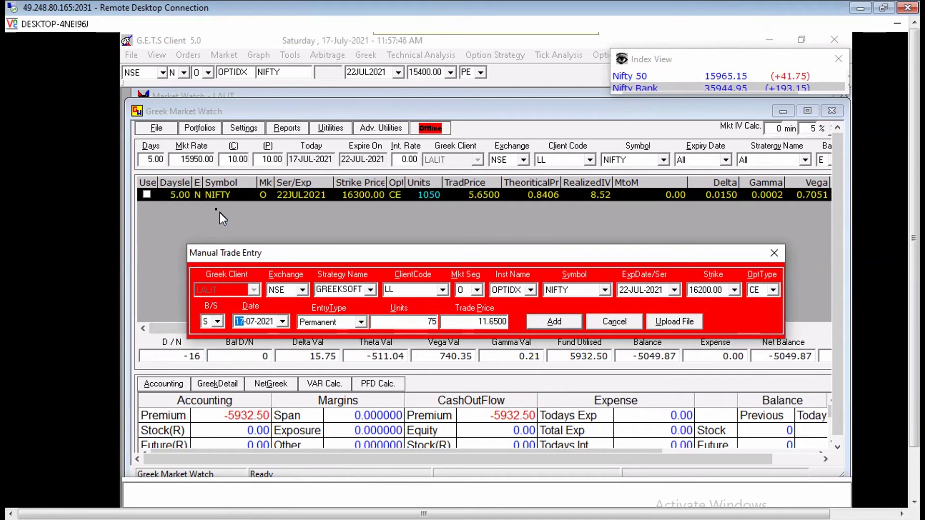
pyautogui.press('Tab')
pyautogui.press('Tab')
pyautogui.hotkey('shift', 'Tab')
pyautogui.hotkey('shift', 'Tab')
pyautogui.hotkey('shift', 'Tab')
pyautogui.hotkey('shift', 'Tab')
pyautogui.hotkey('shift', 'Tab')
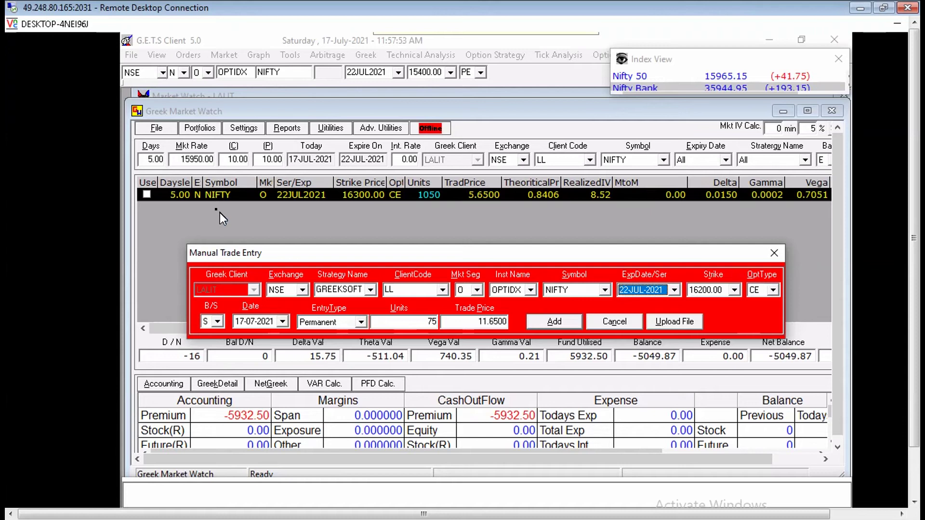
# Set the strike of the NIFTY 22-JUL-2021 CE sell trade to 16500.
pyautogui.press('Tab')
pyautogui.press('Down')
pyautogui.press('Down')
pyautogui.press('Down')
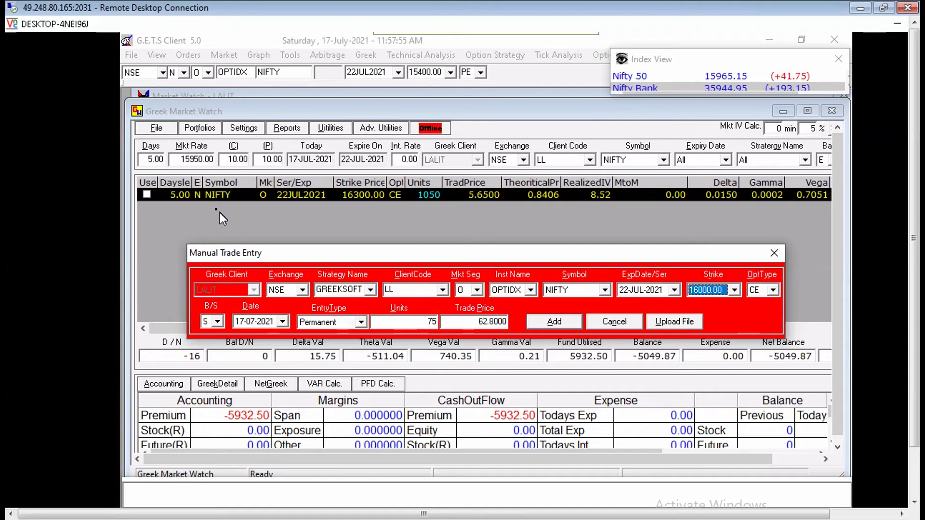
pyautogui.press('Tab')
pyautogui.press('Tab')
pyautogui.press('Tab')
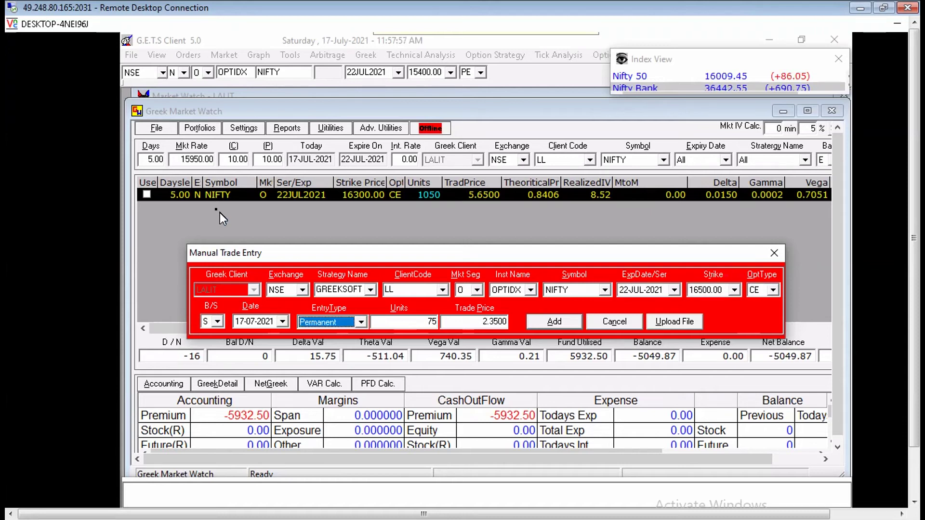
# Add the 16500 CE sell trade with 4200 units at a trade price of 2.35 and close the trade entry.
pyautogui.press('Tab')
pyautogui.write('4200')
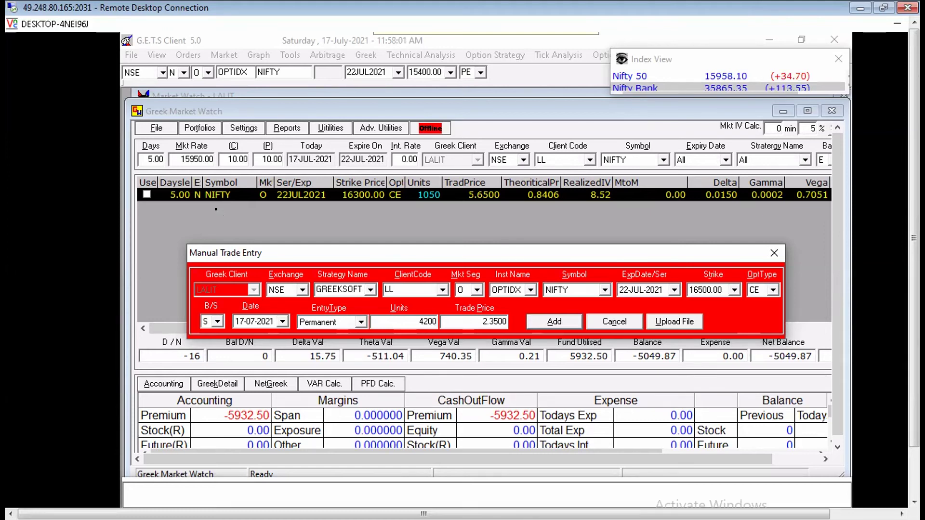
pyautogui.press('Return')
pyautogui.press('Return')
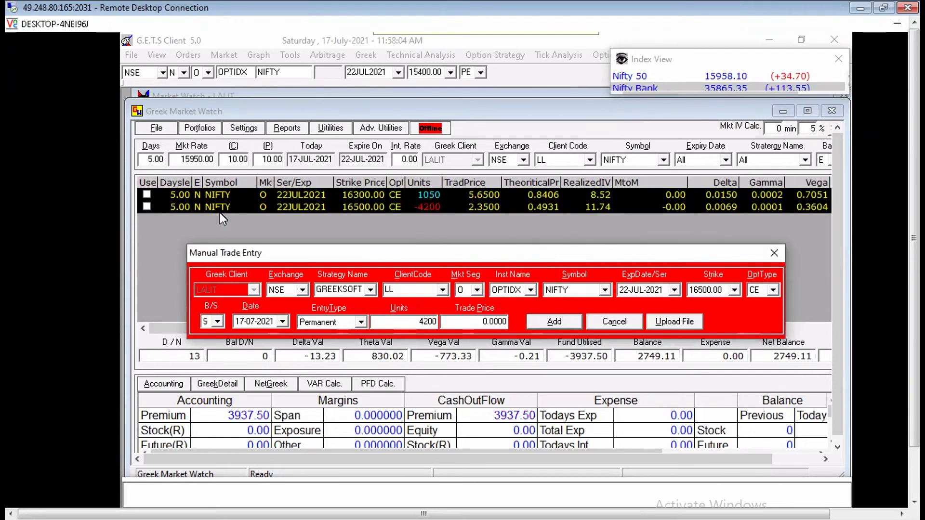
pyautogui.press('Escape')
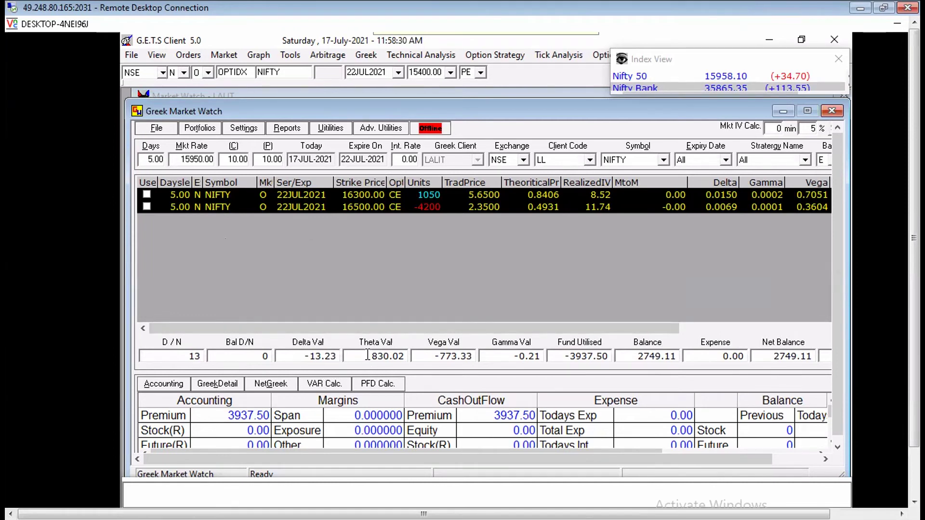
# Examine the combined position's total theta, gamma and vega values.
pyautogui.moveTo(367, 355); pyautogui.dragTo(417, 355)
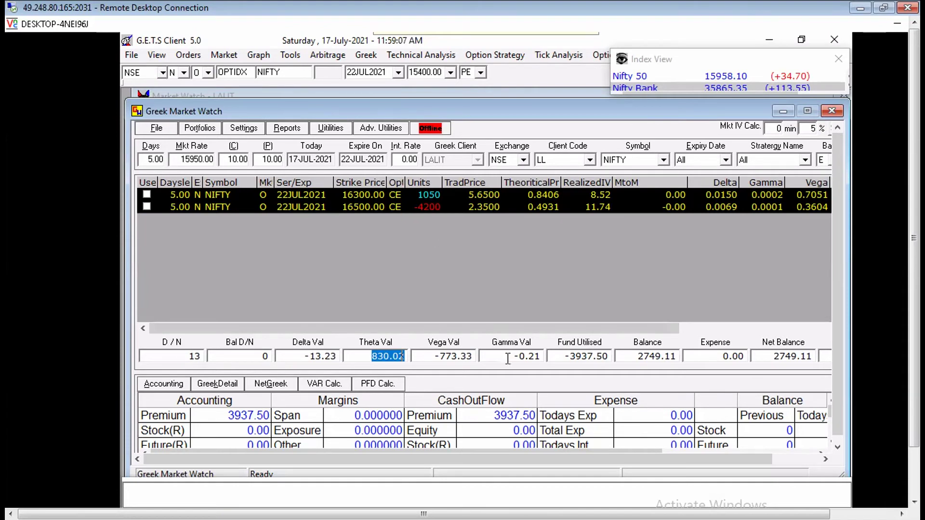
pyautogui.moveTo(512, 357); pyautogui.dragTo(543, 357)
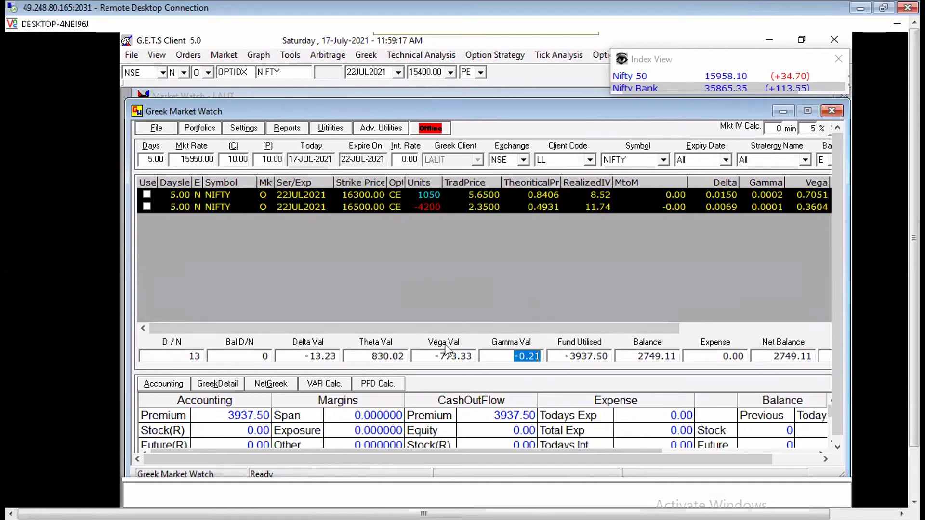
pyautogui.click(431, 356)
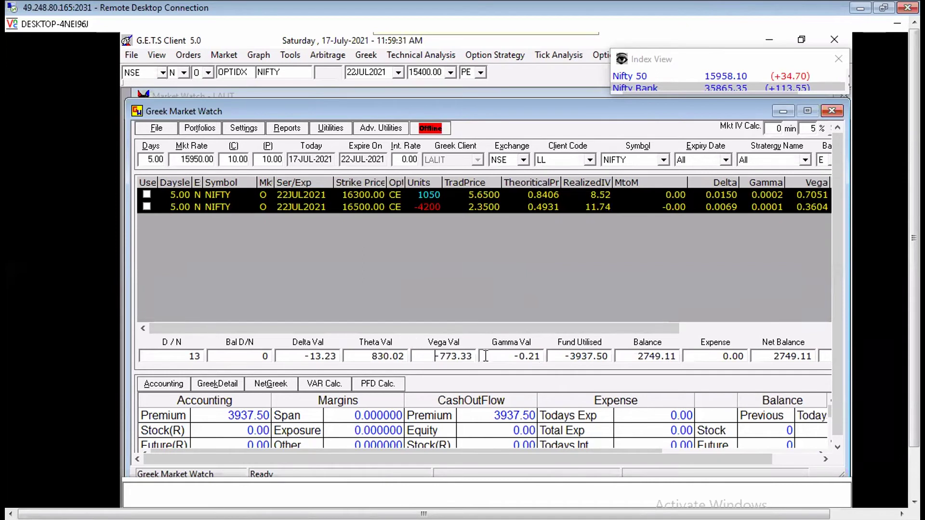
pyautogui.moveTo(485, 356); pyautogui.dragTo(545, 378)
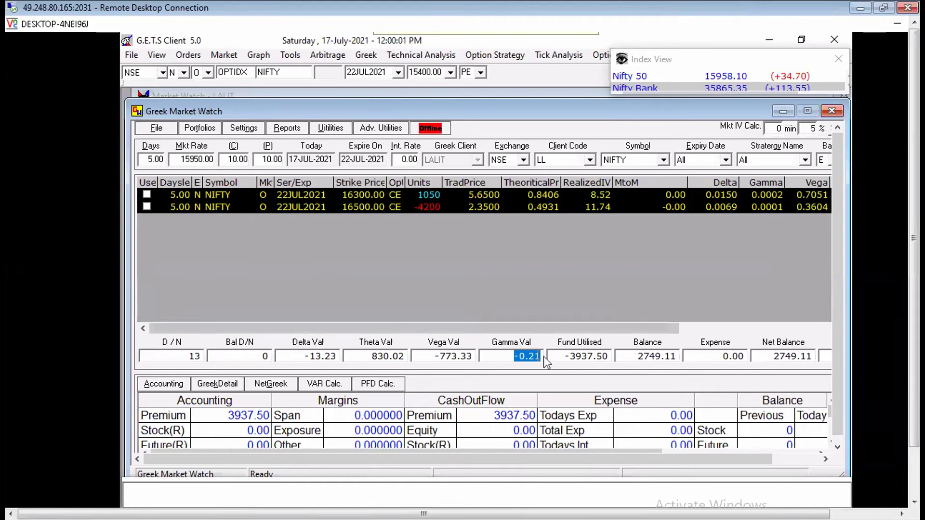
pyautogui.click(499, 359)
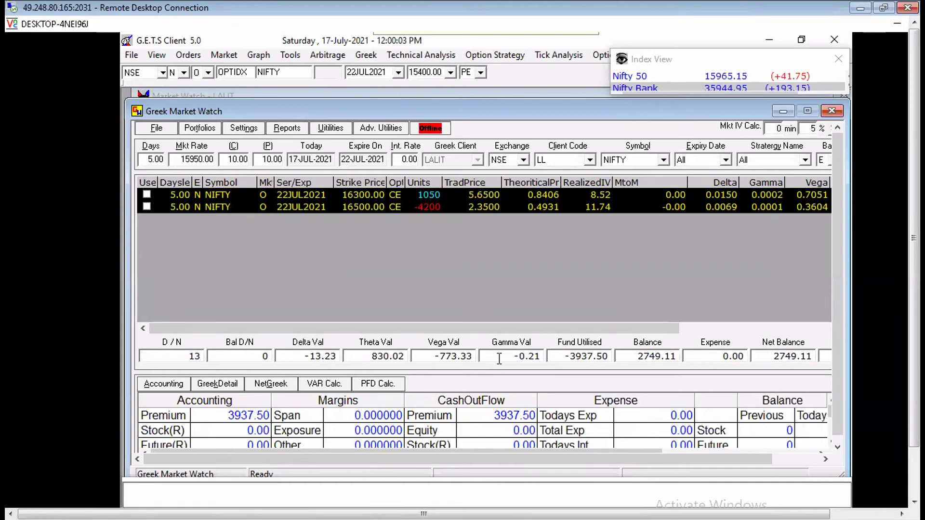
pyautogui.doubleClick(534, 357)
# Set the market rate to 15900 to recalculate the Greeks and balance of the position.
pyautogui.click(181, 158)
pyautogui.write('15900')
pyautogui.press('Tab')
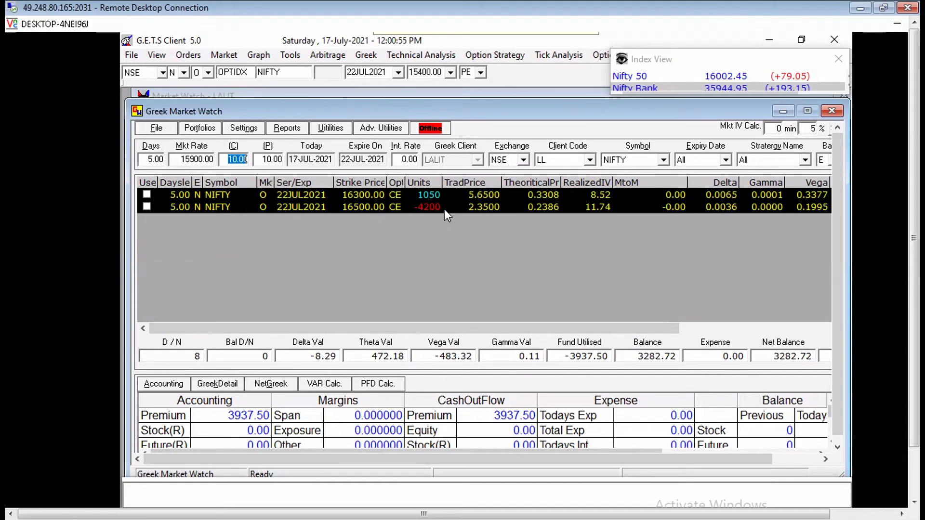
pyautogui.click(435, 199)
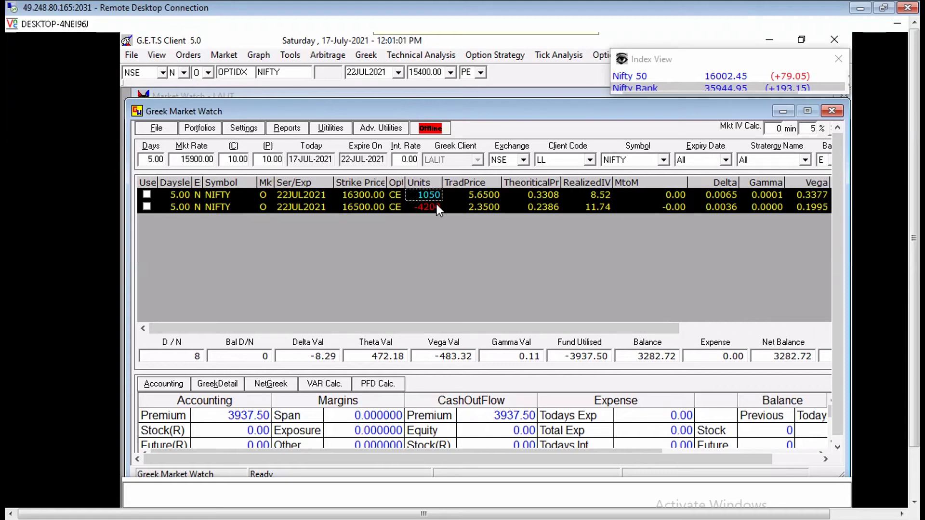
# Set the market rate to 16300 and the days left to 0 to value the position at expiry.
pyautogui.click(175, 159)
pyautogui.write('16300')
pyautogui.press('Tab')
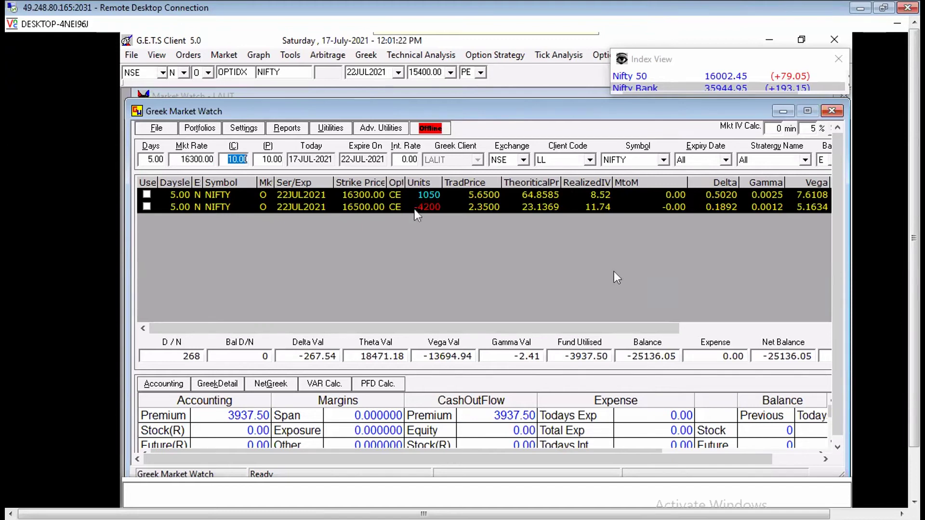
pyautogui.click(146, 158)
pyautogui.write('0')
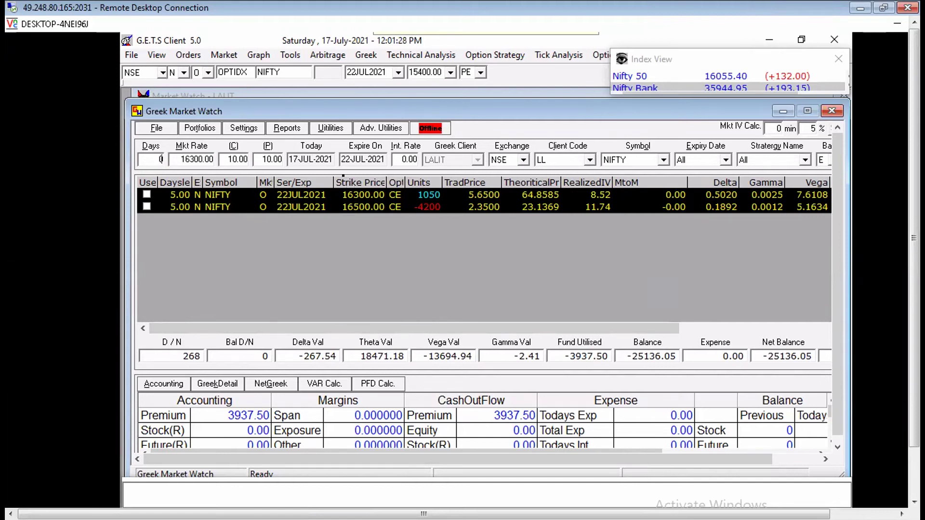
pyautogui.press('Tab')
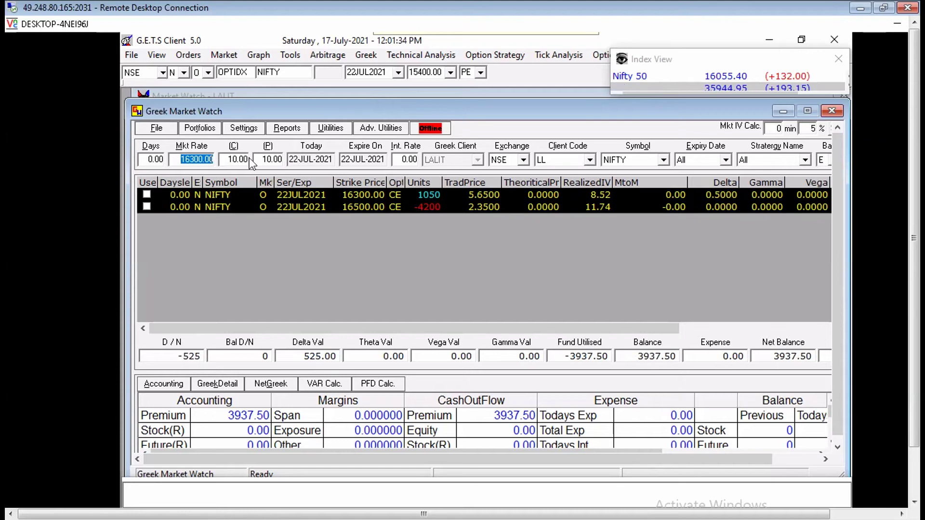
# Test the expiry balance at market rates of 16400, 16450 and 16499 in turn.
pyautogui.write('19')
pyautogui.press('BackSpace')
pyautogui.write('6400')
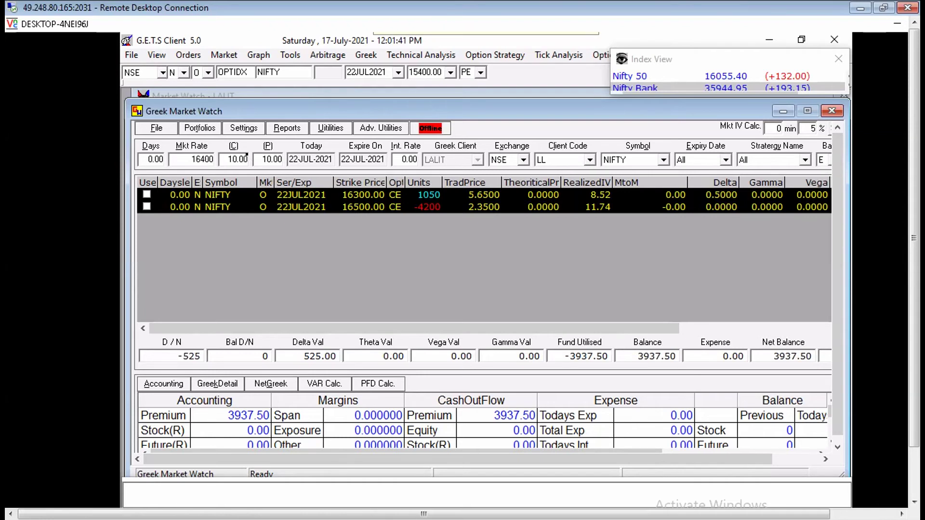
pyautogui.press('Tab')
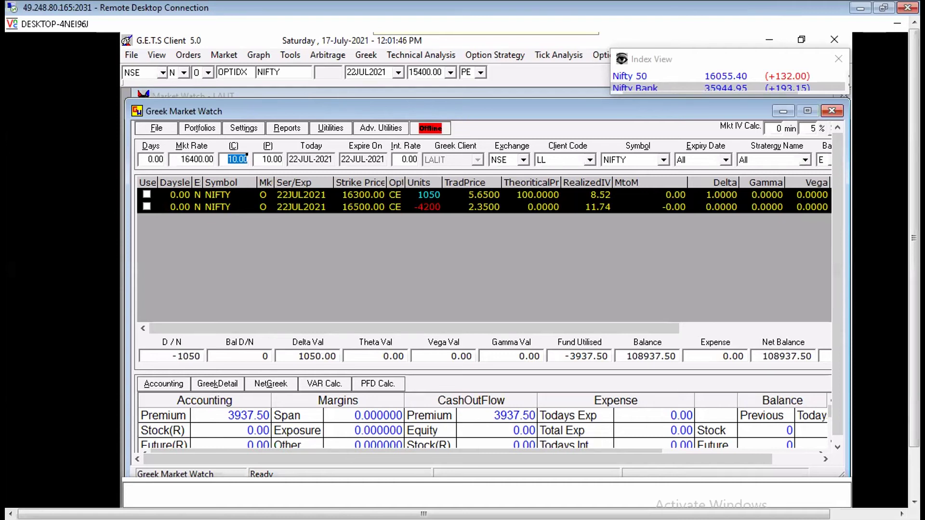
pyautogui.hotkey('shift', 'Tab')
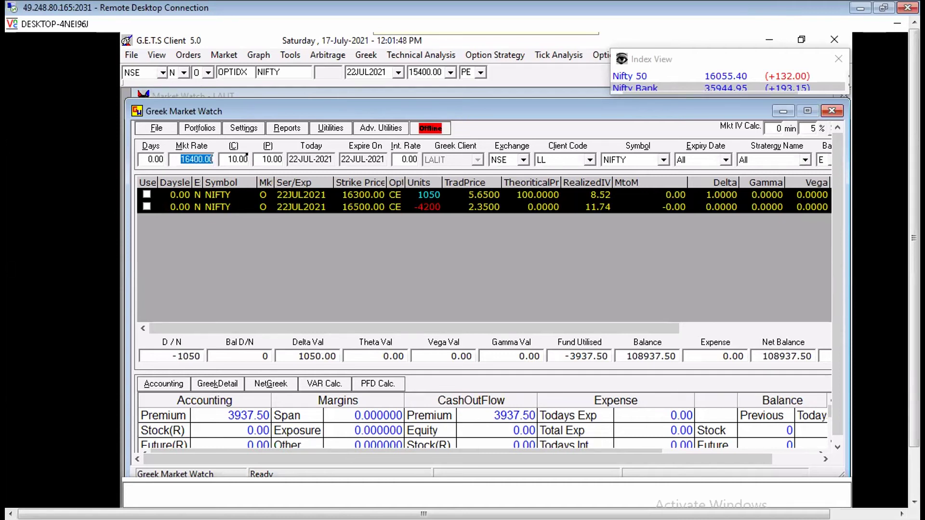
pyautogui.write('16450')
pyautogui.press('Tab')
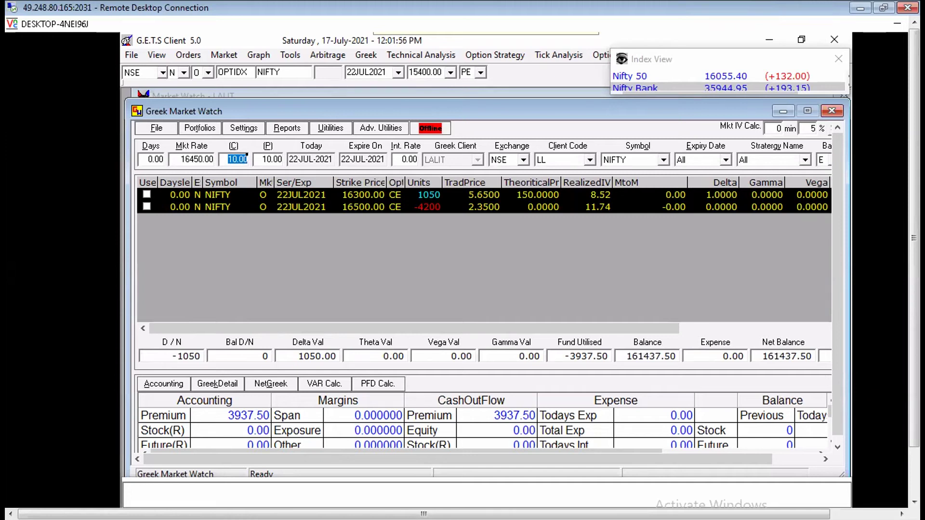
pyautogui.hotkey('shift', 'Tab')
pyautogui.write('16499')
pyautogui.press('Tab')
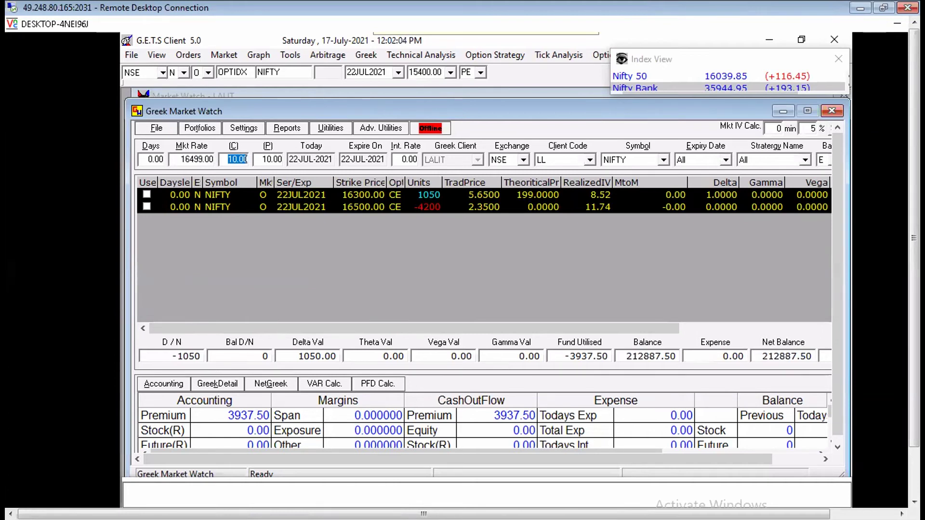
# Open the Greek simulation report, examine the expected balance for market rates from 16299 to 16549, and close the report.
pyautogui.click(289, 128)
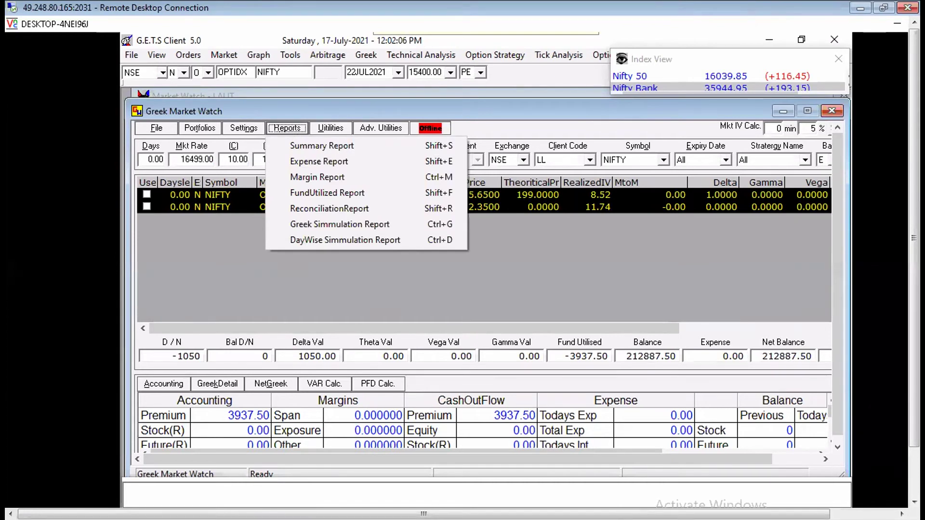
pyautogui.click(325, 224)
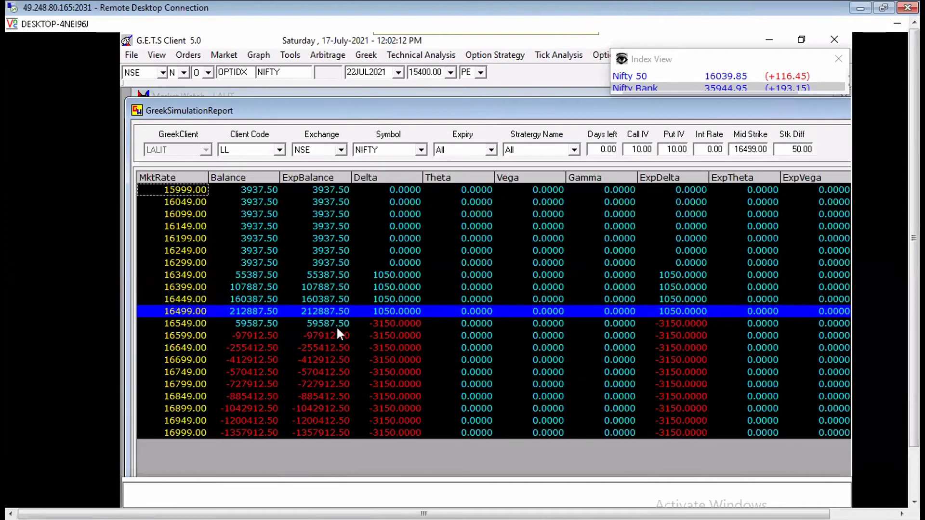
pyautogui.click(335, 311)
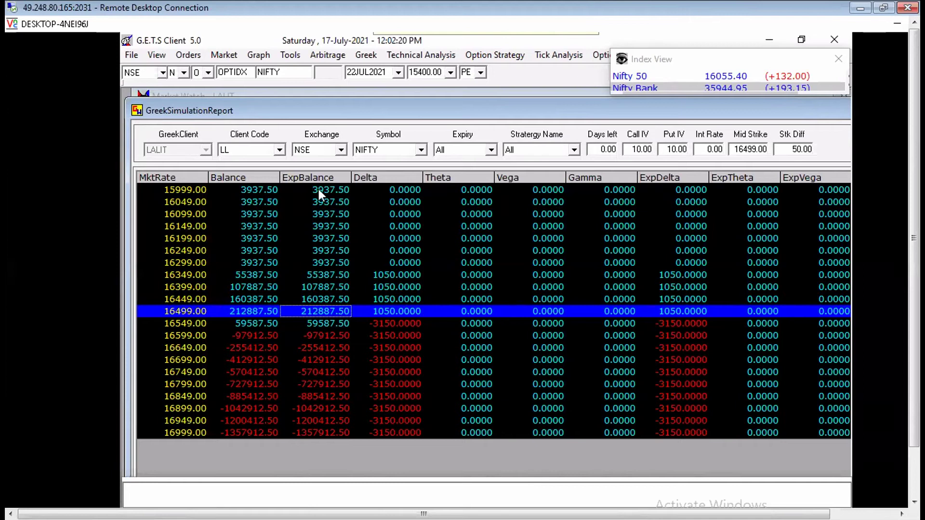
pyautogui.click(320, 322)
pyautogui.click(324, 279)
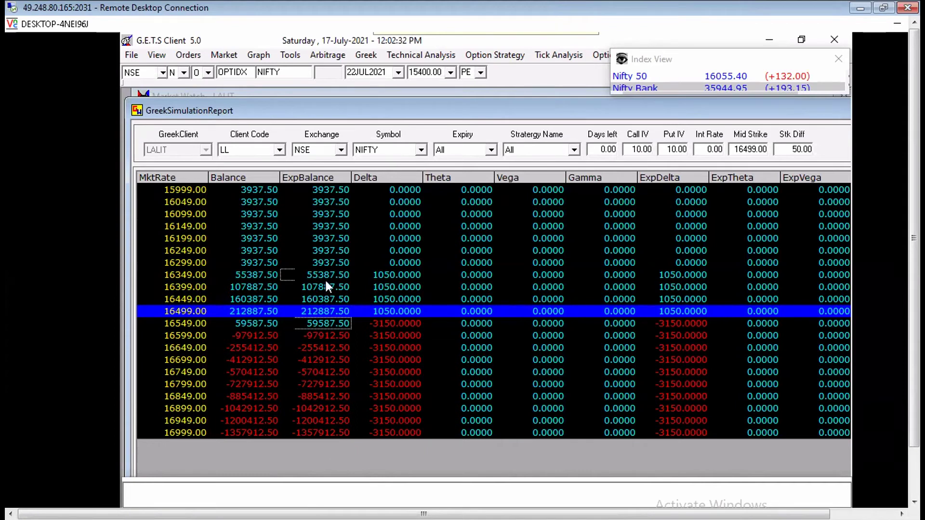
pyautogui.click(329, 265)
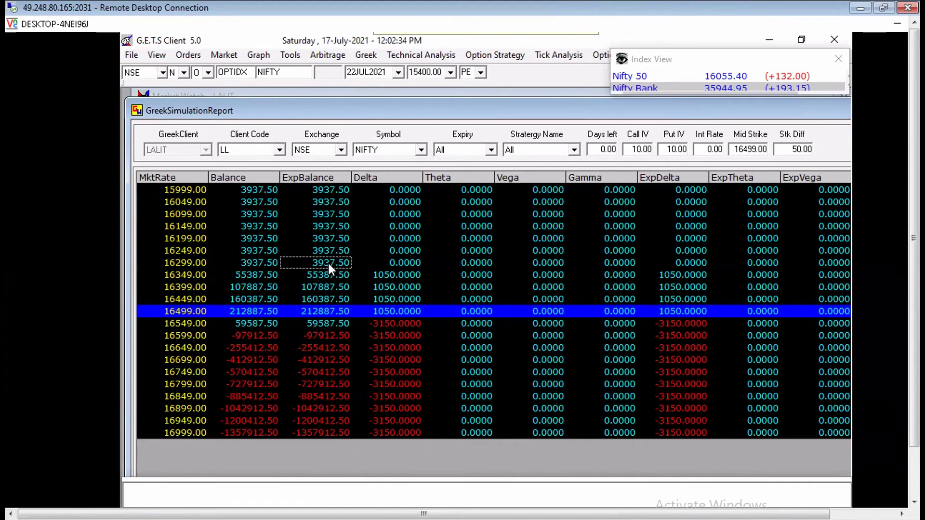
pyautogui.press('Escape')
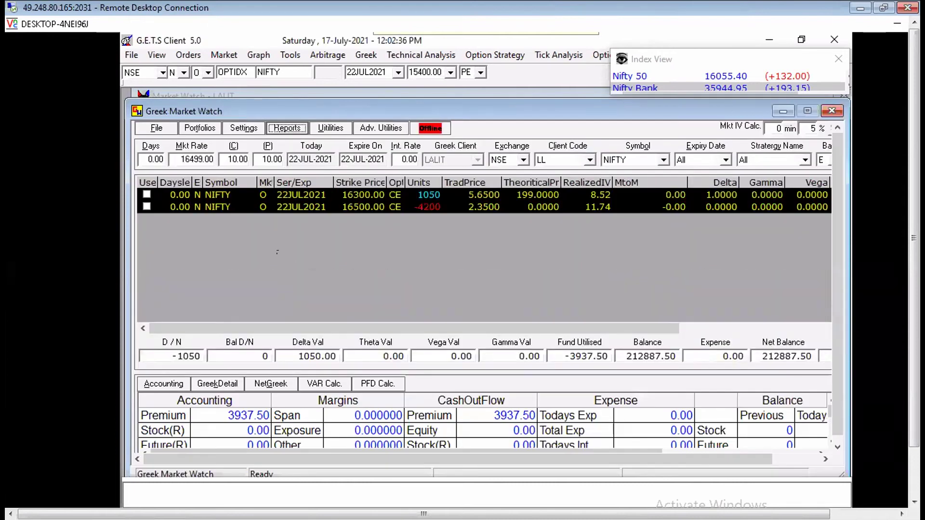
# Reset the market rate to 15950 and the days left to 5.
pyautogui.doubleClick(211, 161)
pyautogui.write('15950')
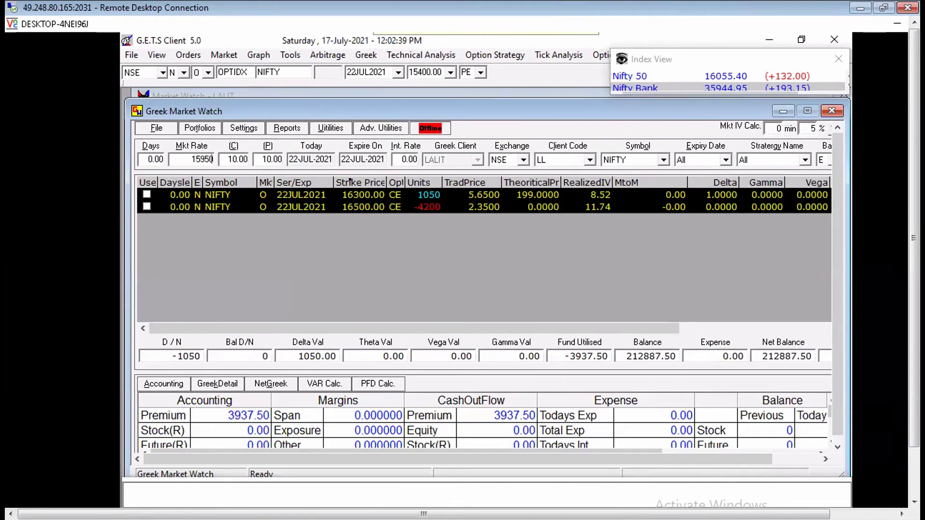
pyautogui.press('Tab')
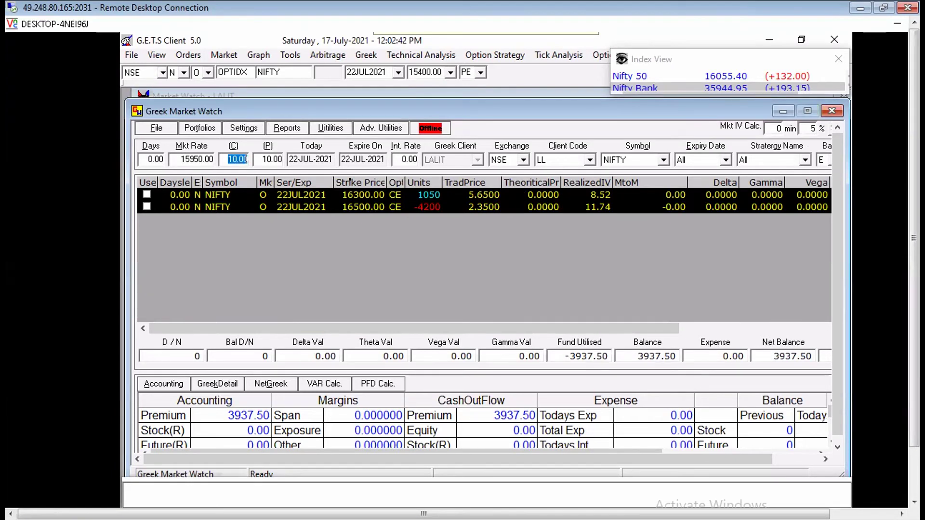
pyautogui.hotkey('shift', 'Tab')
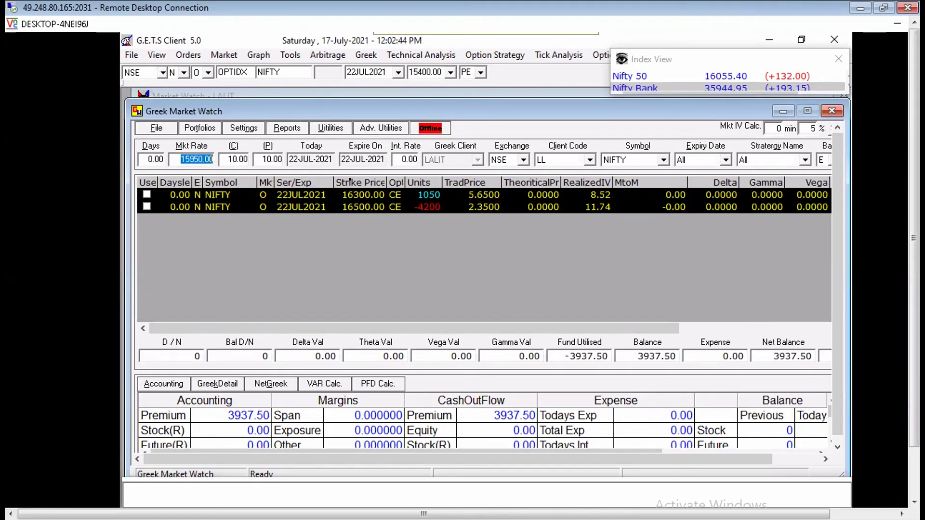
pyautogui.hotkey('shift', 'Tab')
pyautogui.write('5')
pyautogui.press('Tab')
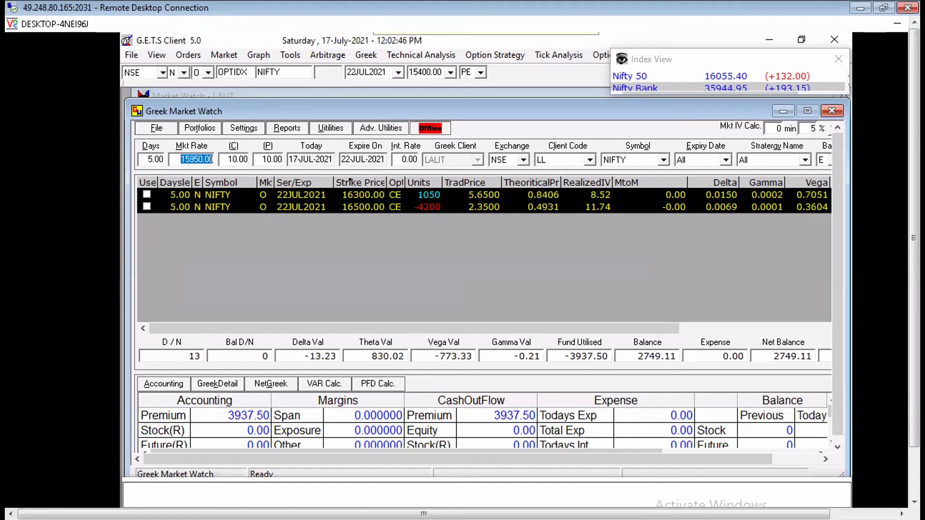
pyautogui.press('Tab')
pyautogui.press('Tab')
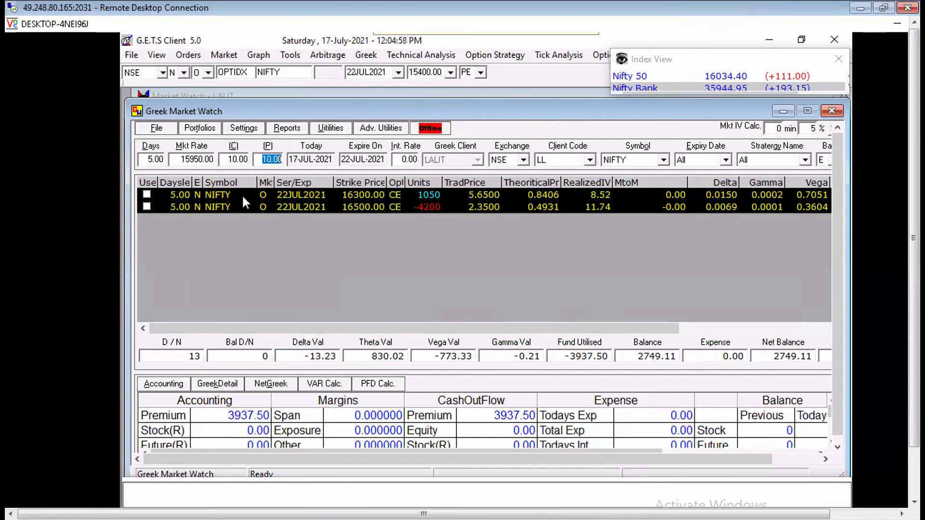
pyautogui.click(424, 195)
pyautogui.click(432, 208)
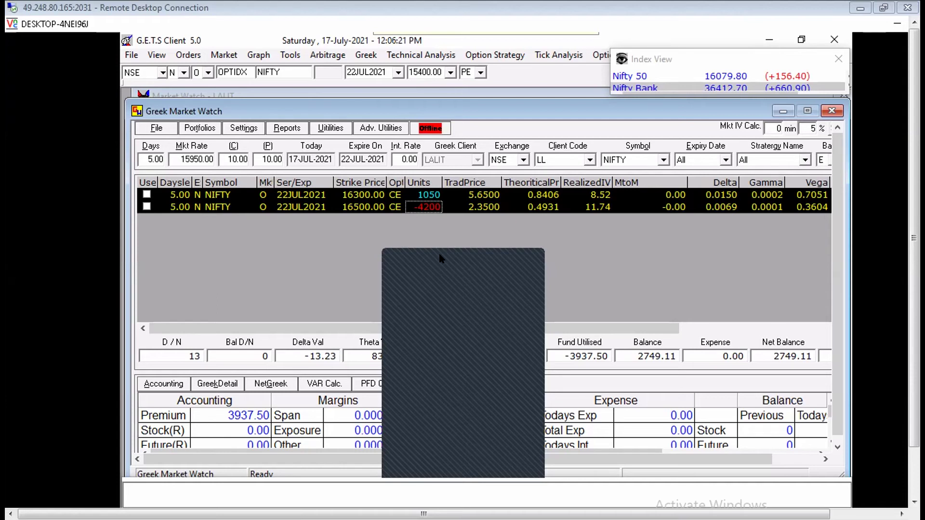
pyautogui.click(531, 253)
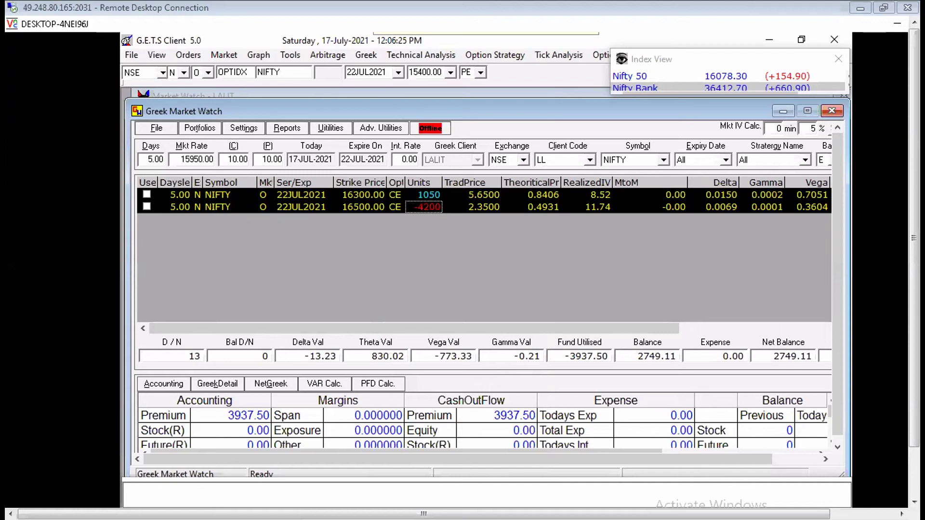
pyautogui.click(424, 195)
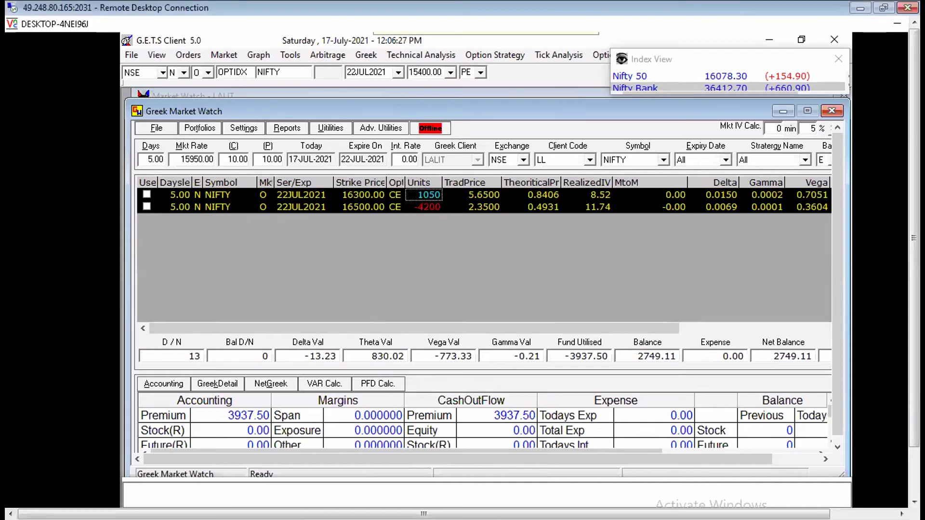
# Set the market rate to 16350 and the days left to 1 to value the position one day before expiry.
pyautogui.hotkey('alt', 'm')
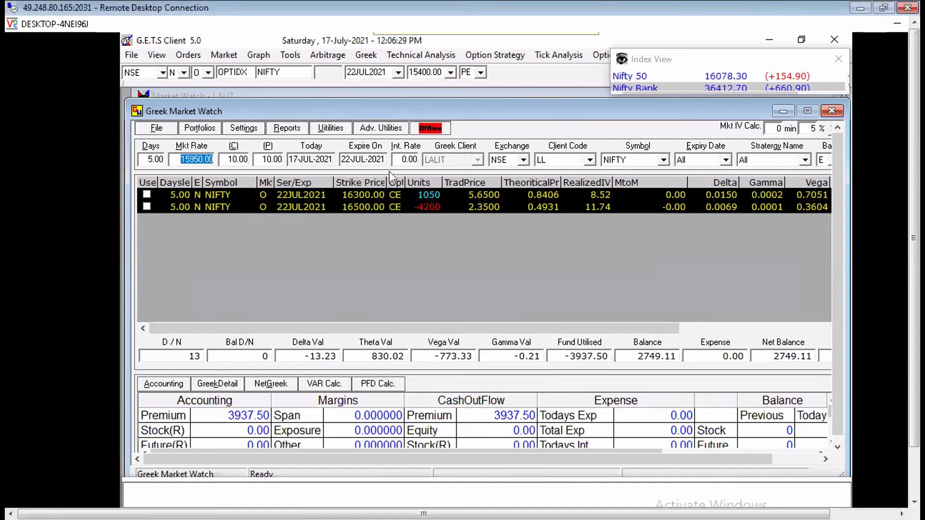
pyautogui.write('16350')
pyautogui.click(140, 161)
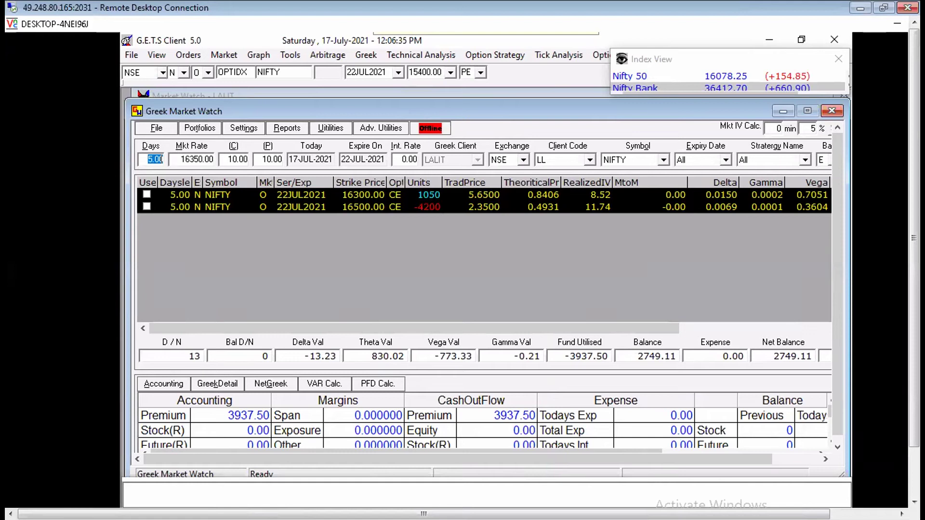
pyautogui.write('1')
pyautogui.press('Return')
pyautogui.press('Tab')
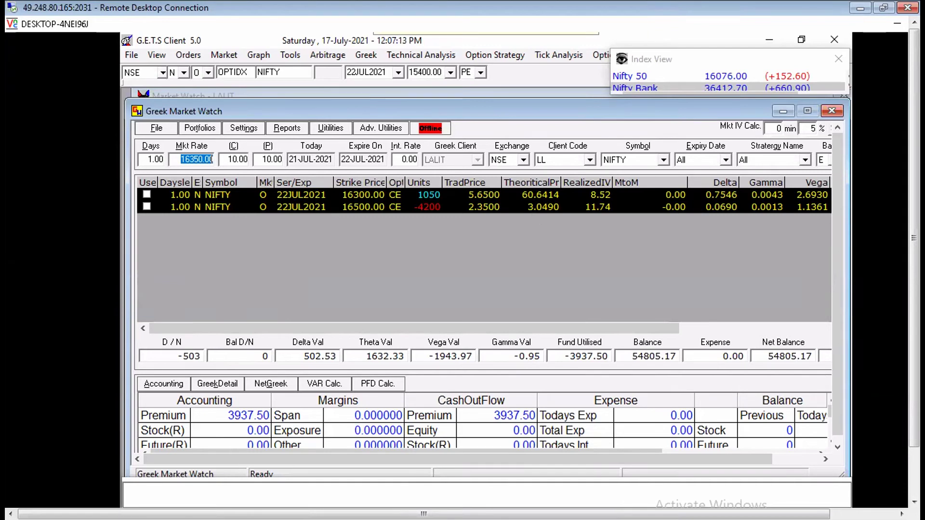
# Restore the position's starting scenario with 5 days left and a market rate of 15950.
pyautogui.write('16950')
pyautogui.press('Tab')
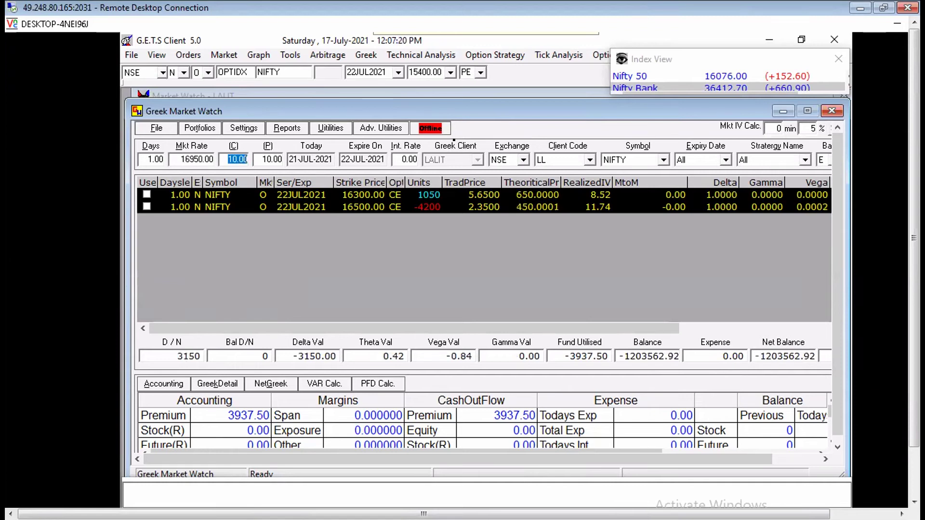
pyautogui.click(196, 159)
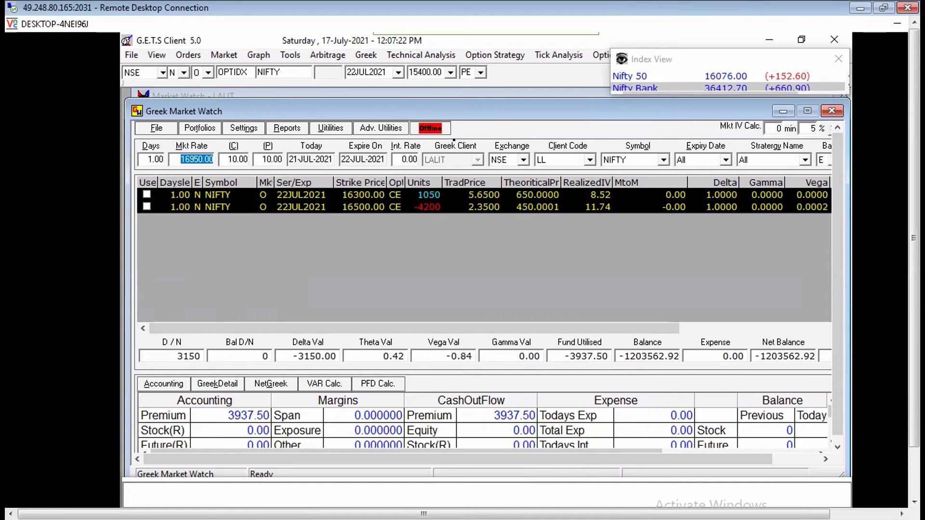
pyautogui.hotkey('shift', 'Tab')
pyautogui.write('5')
pyautogui.press('Tab')
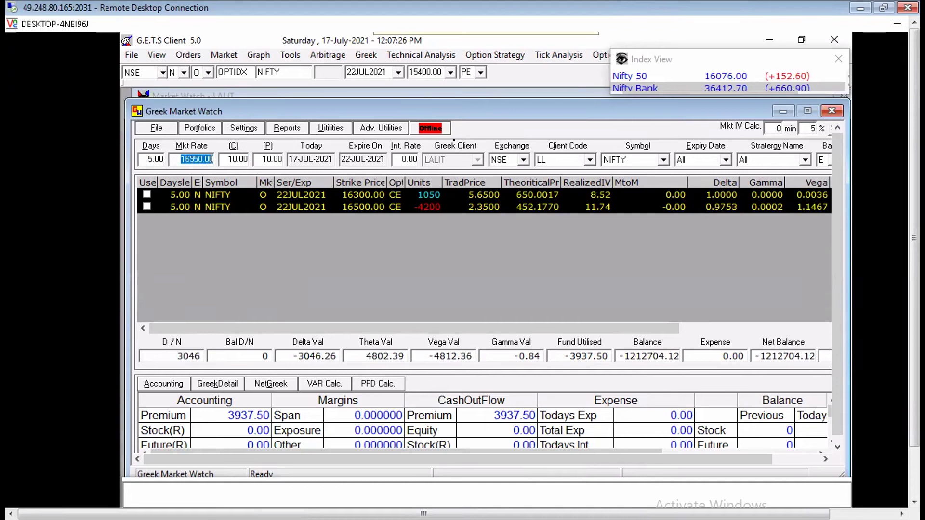
pyautogui.write('15950')
pyautogui.press('Tab')
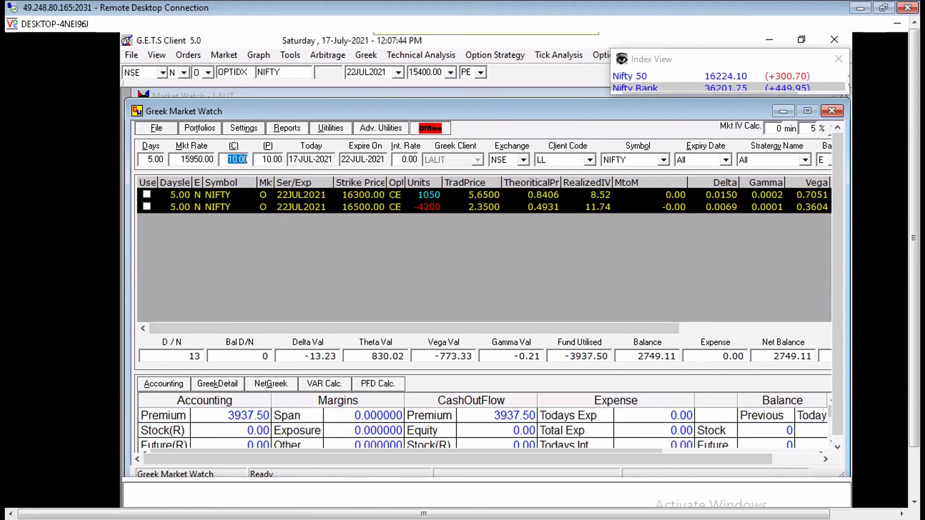
# Simulate the position again with 1 day left and a market rate of 16350.
pyautogui.click(145, 159)
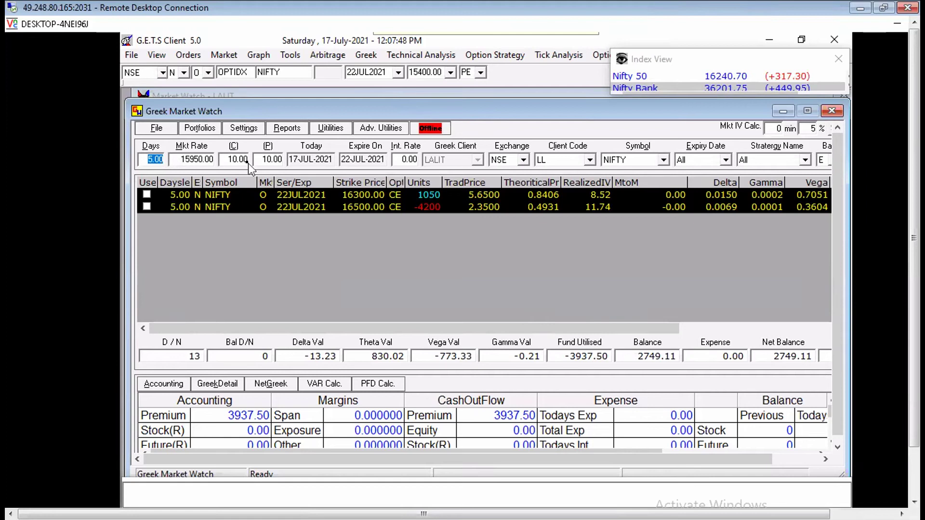
pyautogui.write('1')
pyautogui.press('Tab')
pyautogui.write('16350')
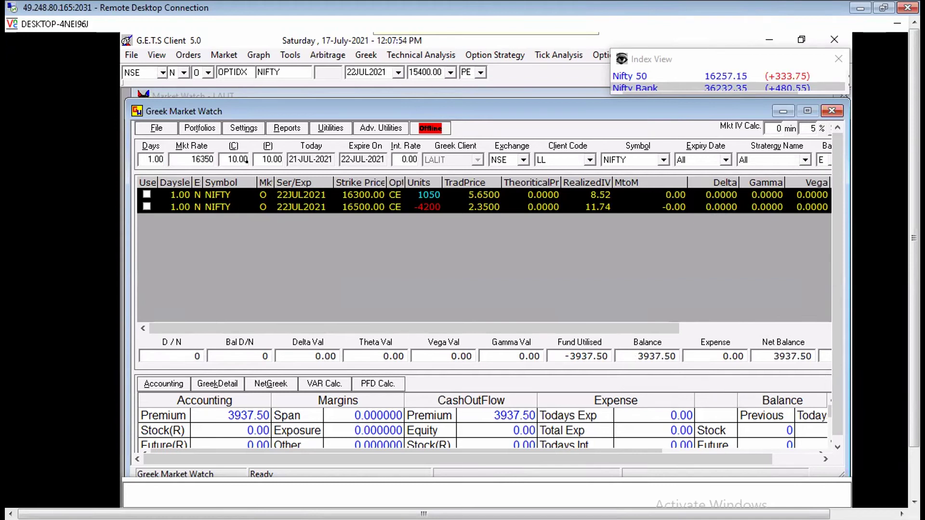
pyautogui.press('Tab')
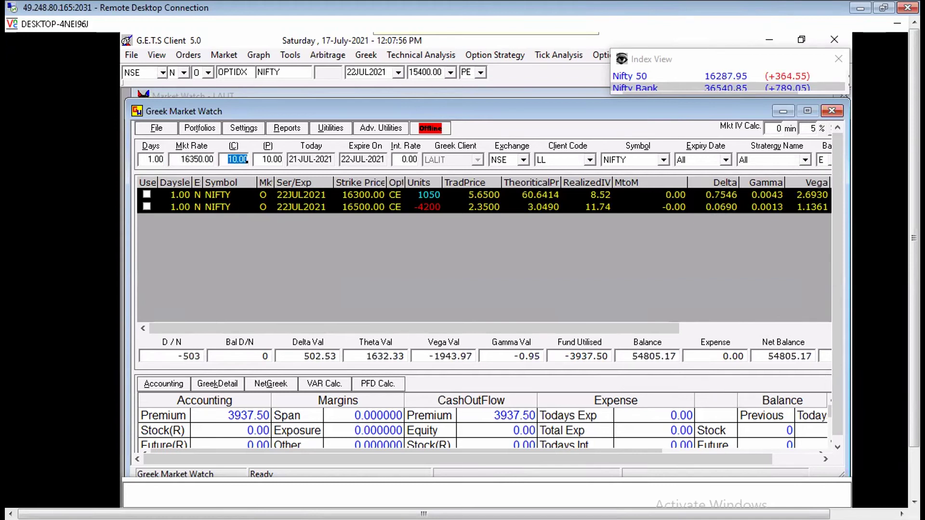
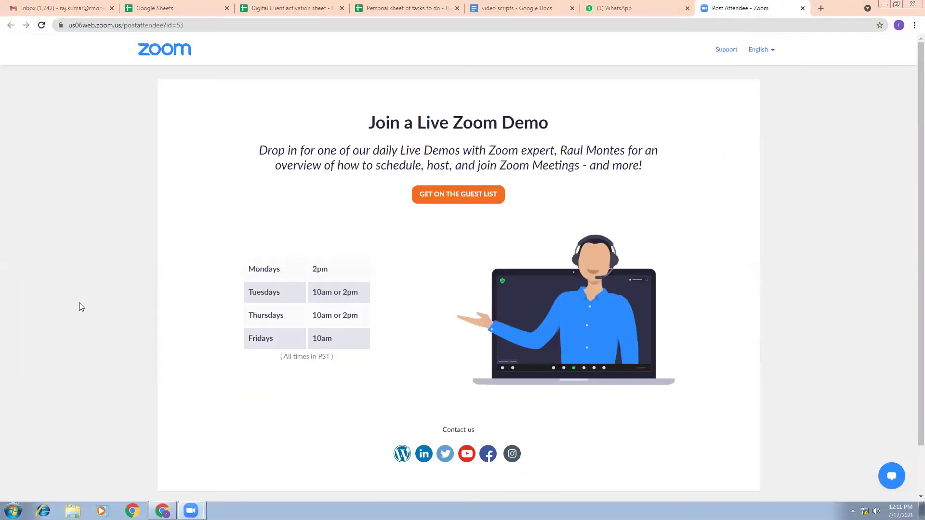
# Minimize the browser, start Excel and open the recent workbook MW_Ratio.
pyautogui.click(886, 4)
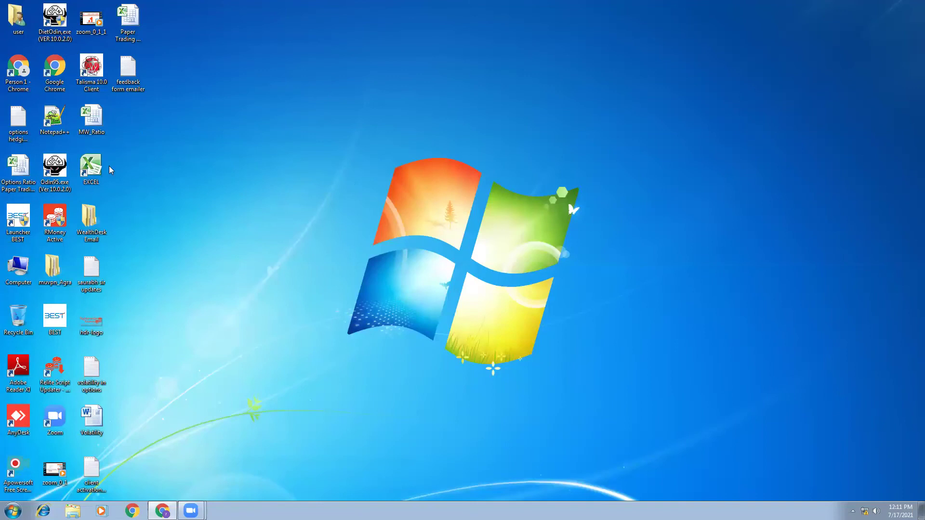
pyautogui.click(90, 166)
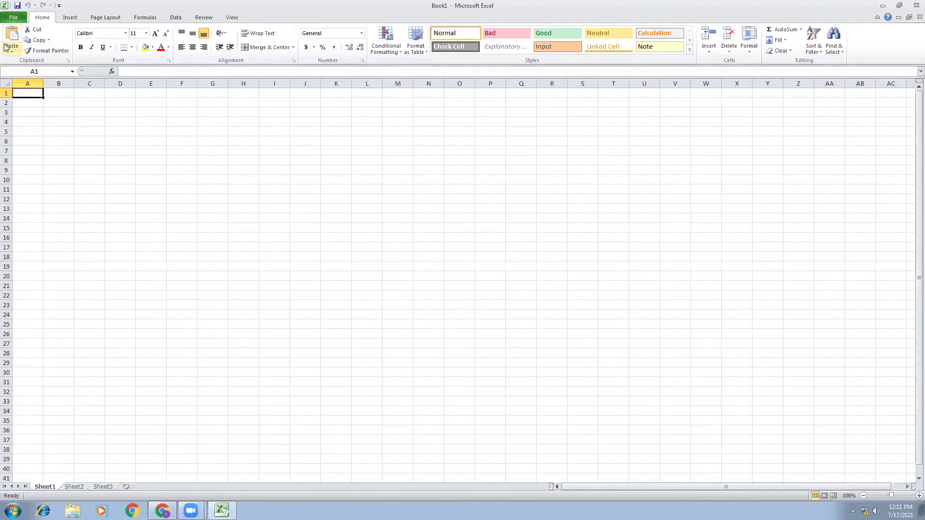
pyautogui.click(15, 18)
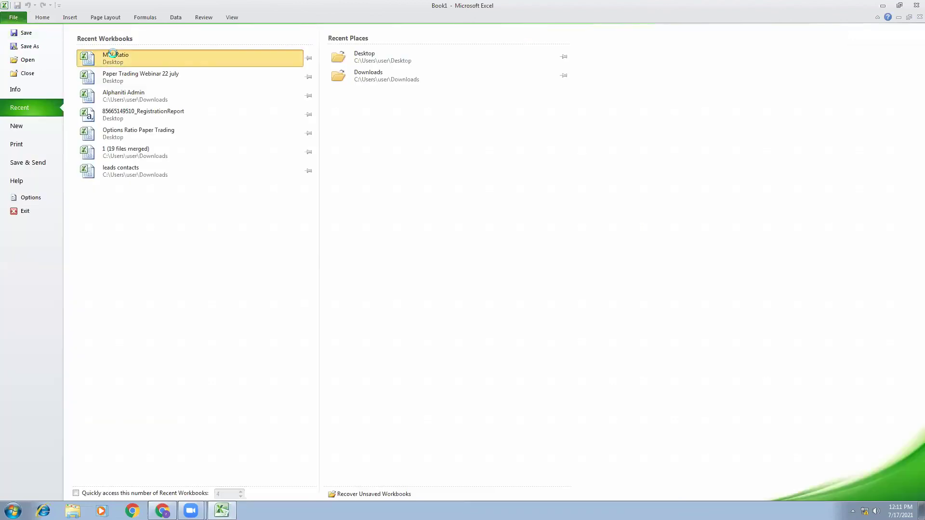
pyautogui.click(115, 55)
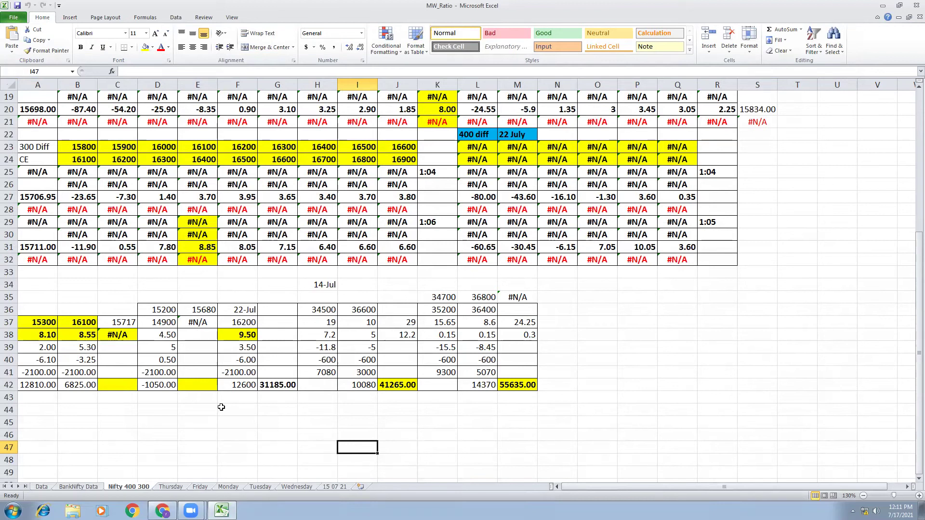
# Examine the 300 and 400 difference ratio tables on the Nifty 400 300 sheet and close the workbook without saving.
pyautogui.scroll(1, 221, 408)
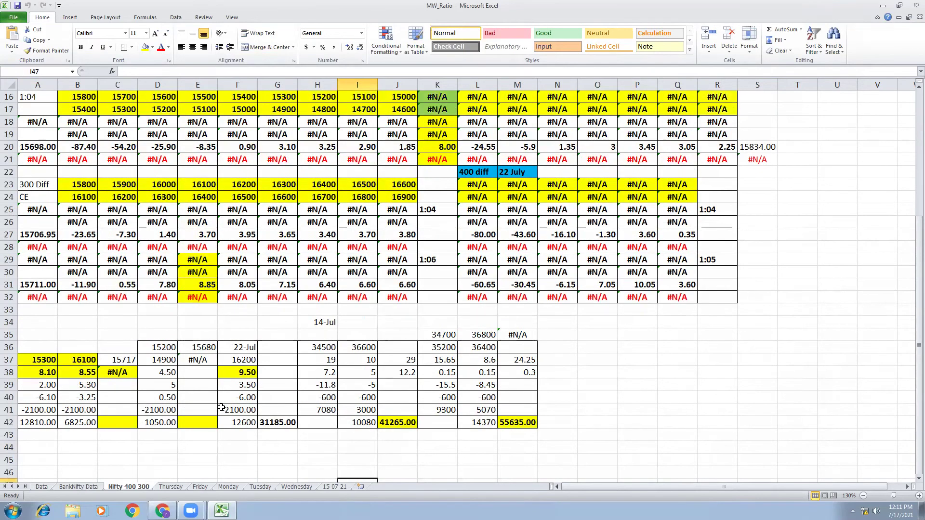
pyautogui.scroll(4, 222, 407)
pyautogui.scroll(-2, 227, 404)
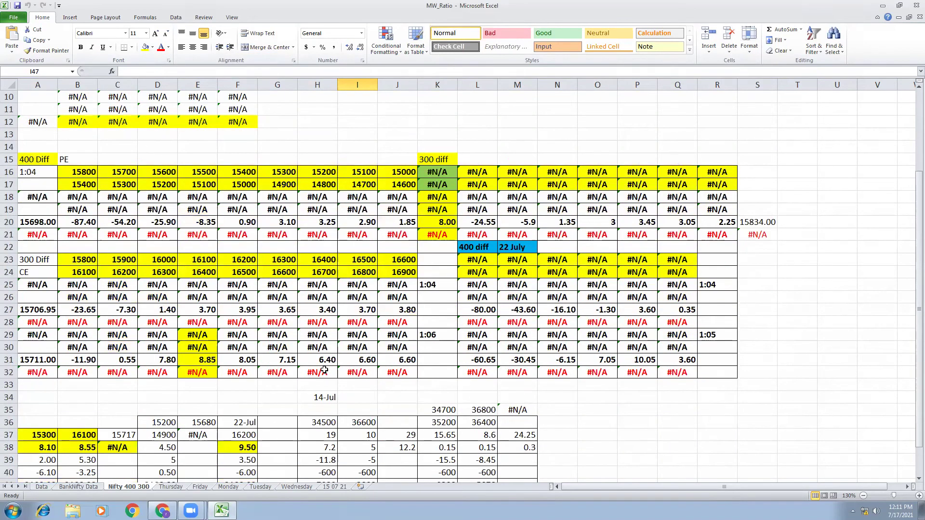
pyautogui.scroll(-1, 324, 370)
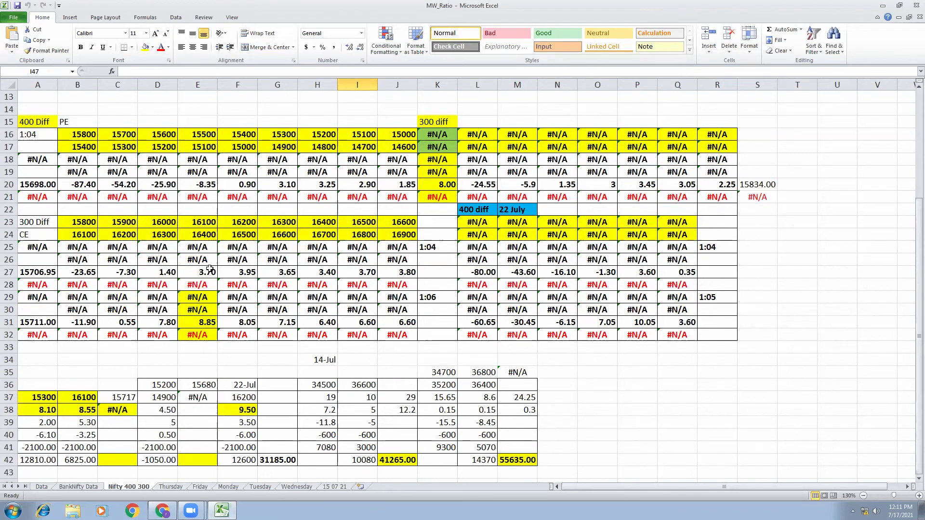
pyautogui.click(911, 5)
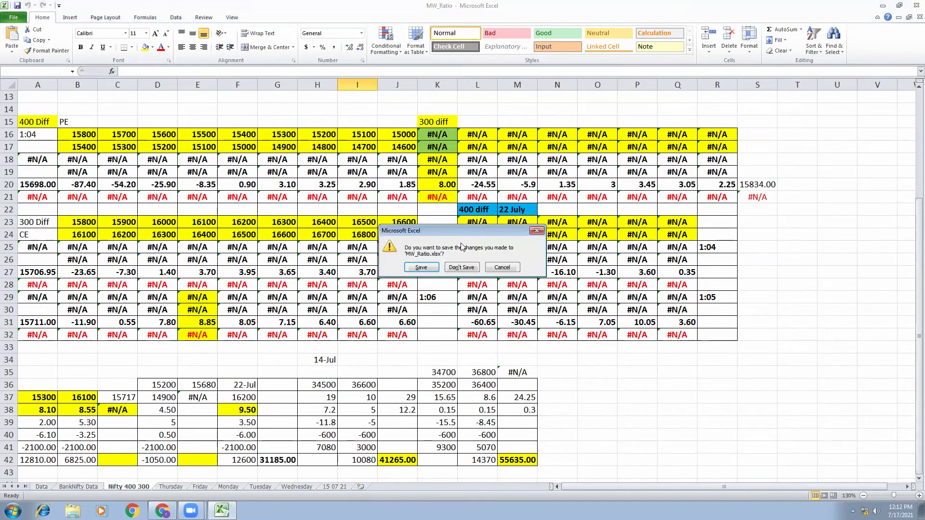
pyautogui.click(457, 268)
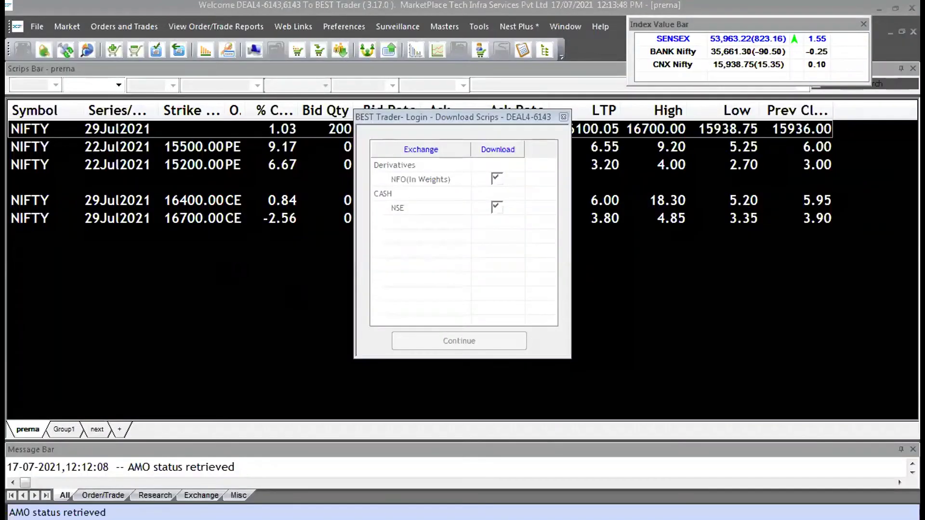
# Open the first account's net positions in BEST Trader, examine the quantities of its NIFTY put and call legs, and close the position window.
pyautogui.click(145, 200)
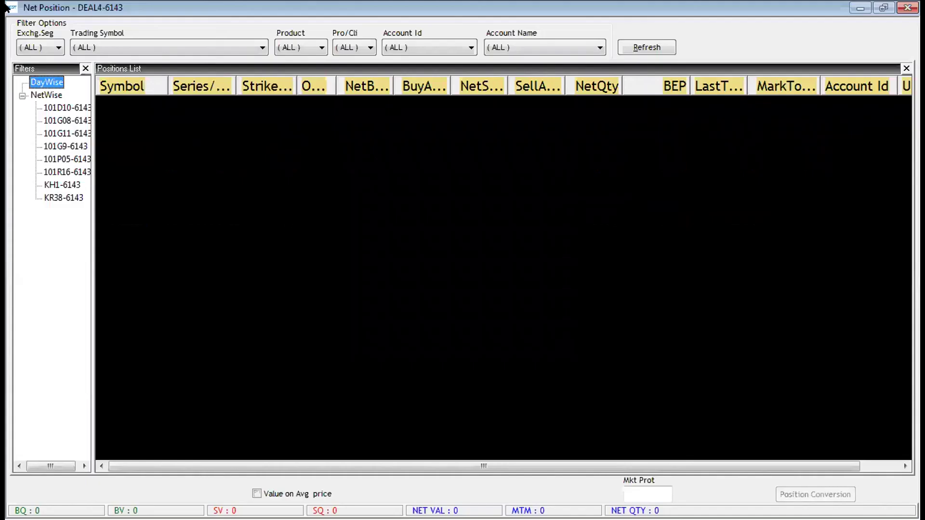
pyautogui.click(75, 108)
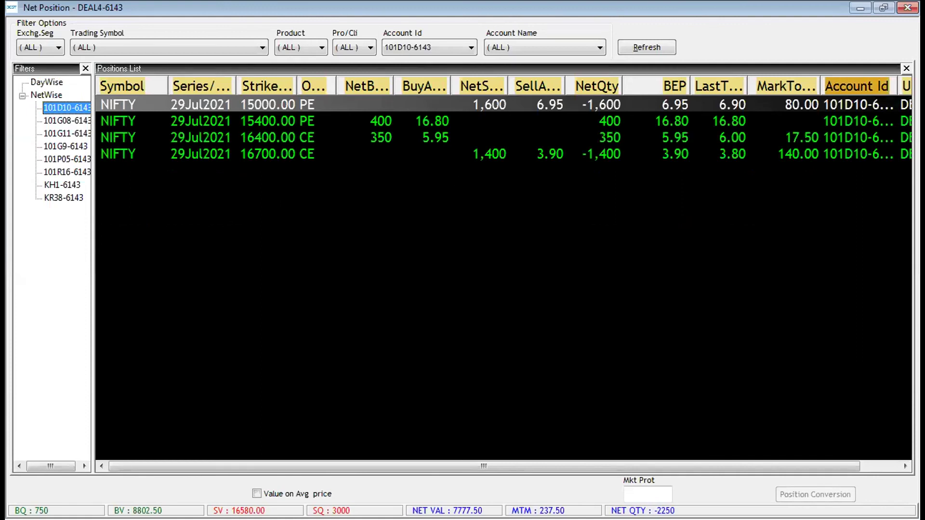
pyautogui.click(609, 154)
pyautogui.click(613, 135)
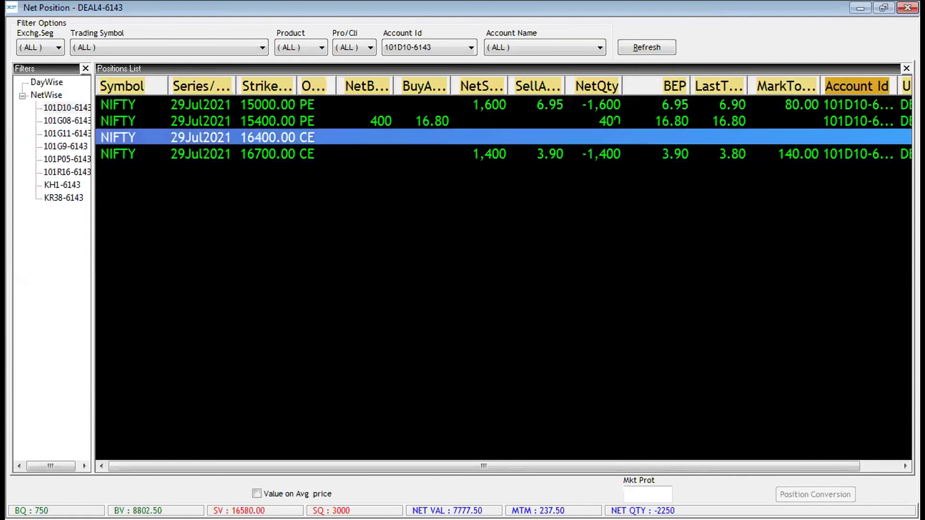
pyautogui.click(616, 122)
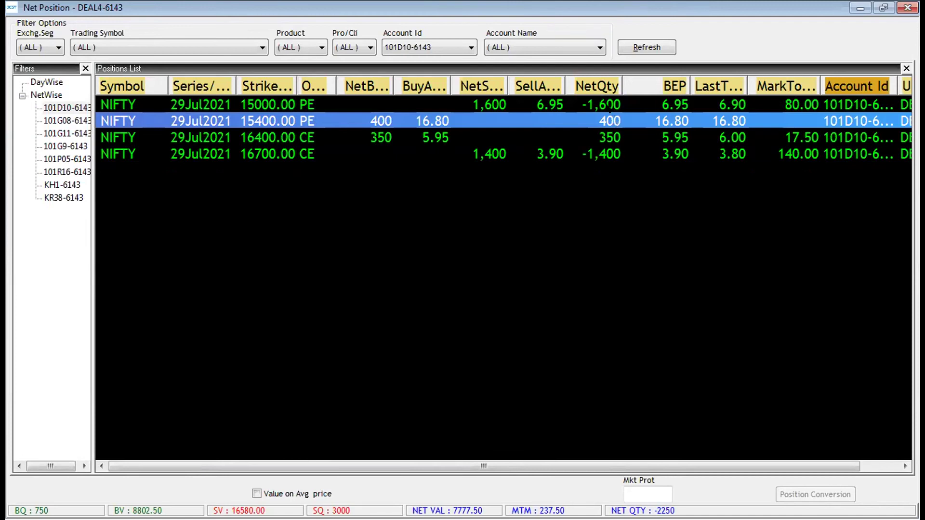
pyautogui.click(610, 106)
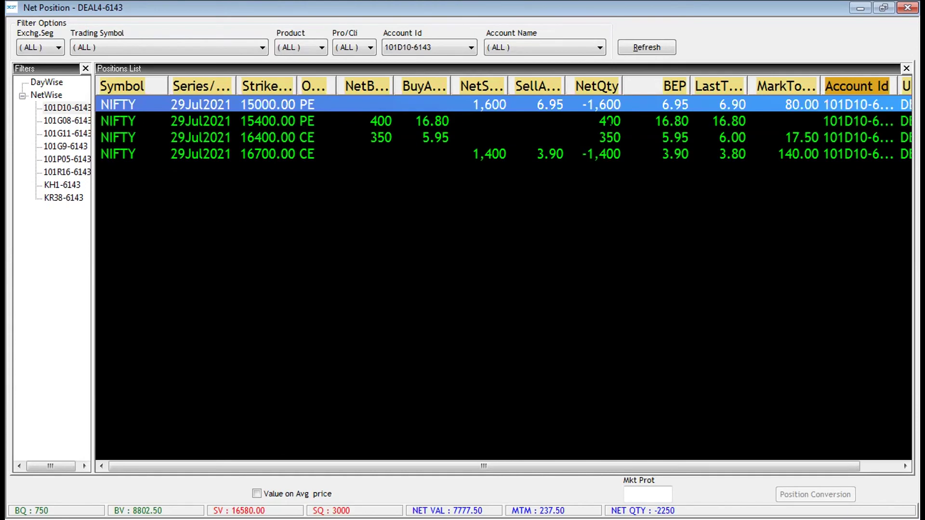
pyautogui.click(610, 121)
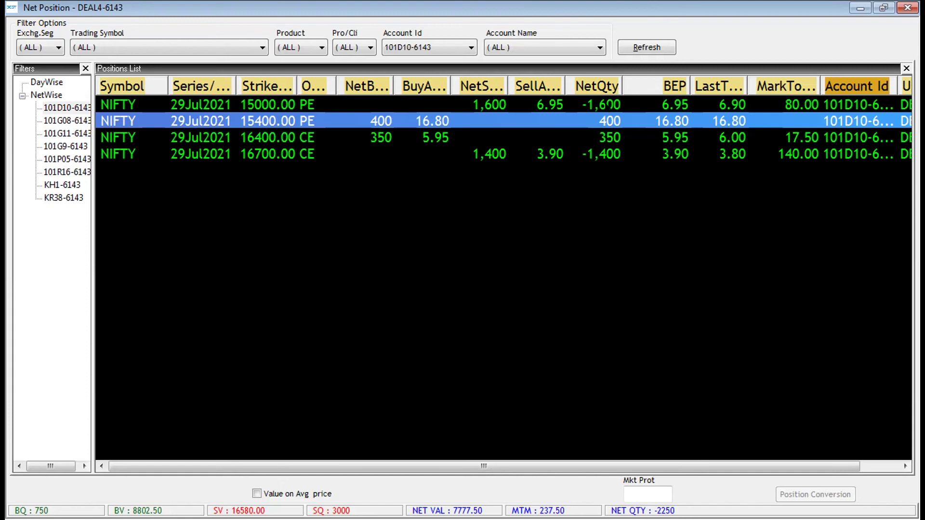
pyautogui.click(609, 105)
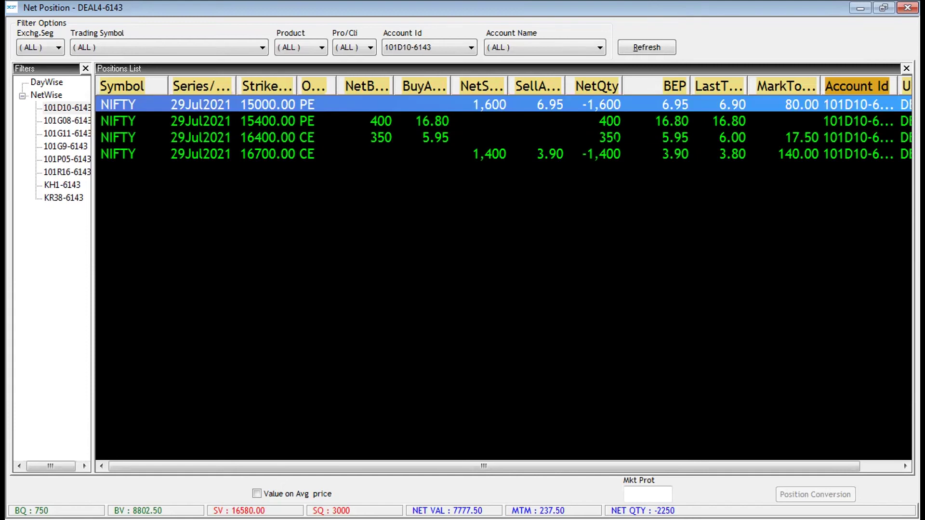
pyautogui.click(615, 138)
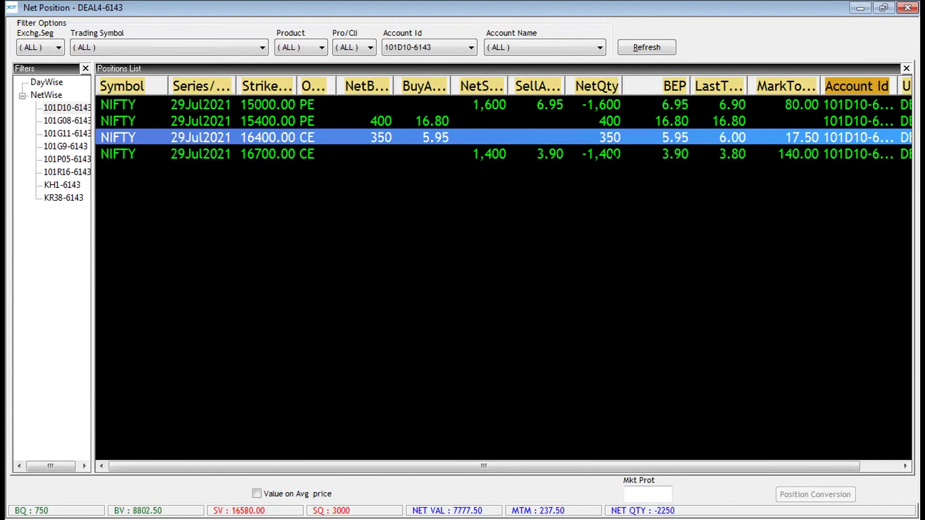
pyautogui.click(614, 155)
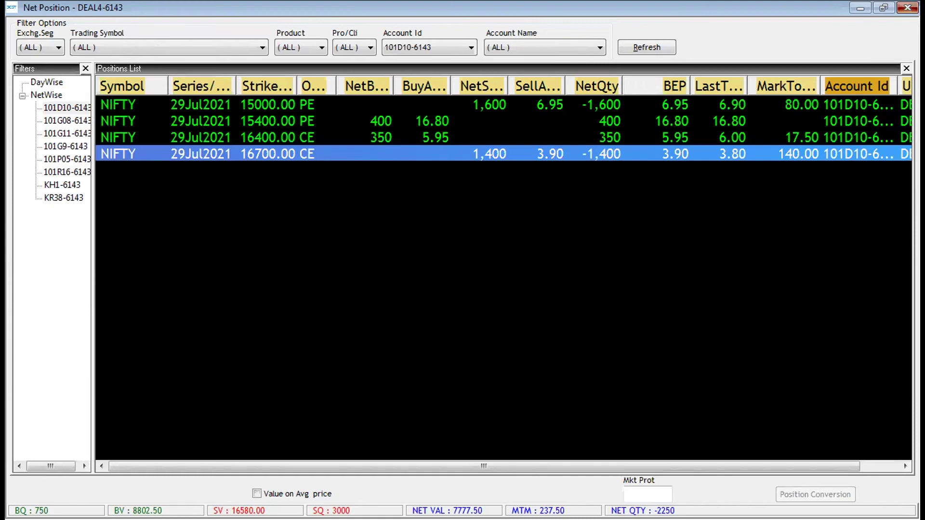
pyautogui.click(907, 7)
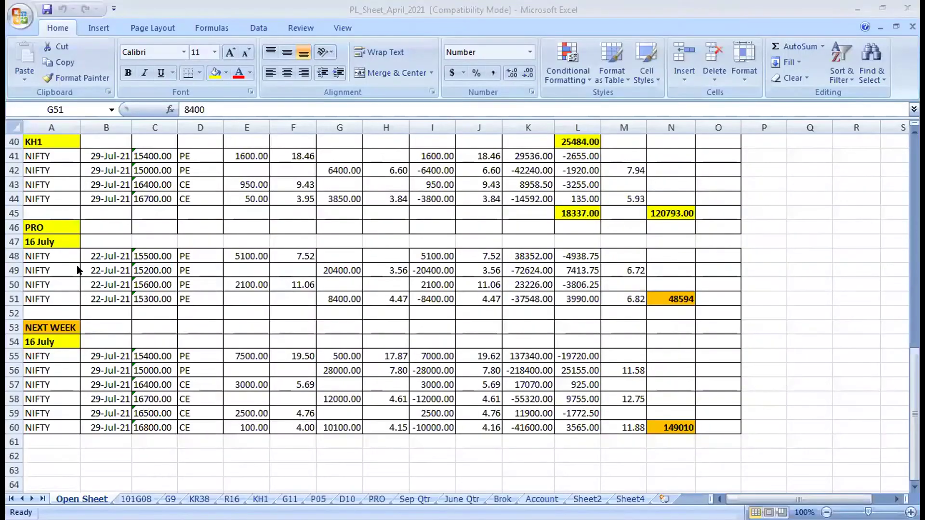
# Fill the D10 account's block A3:L7 on the Open Sheet with yellow.
pyautogui.scroll(13, 77, 270)
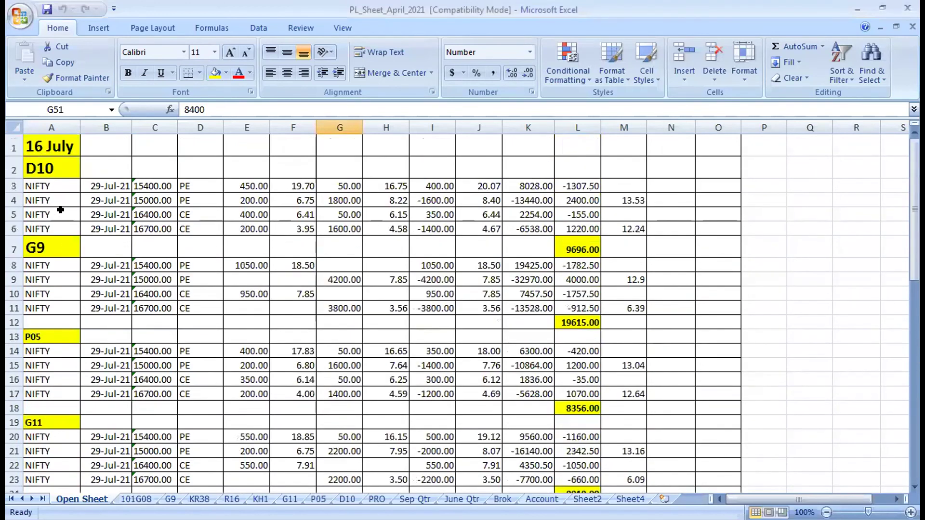
pyautogui.moveTo(43, 181); pyautogui.dragTo(580, 251)
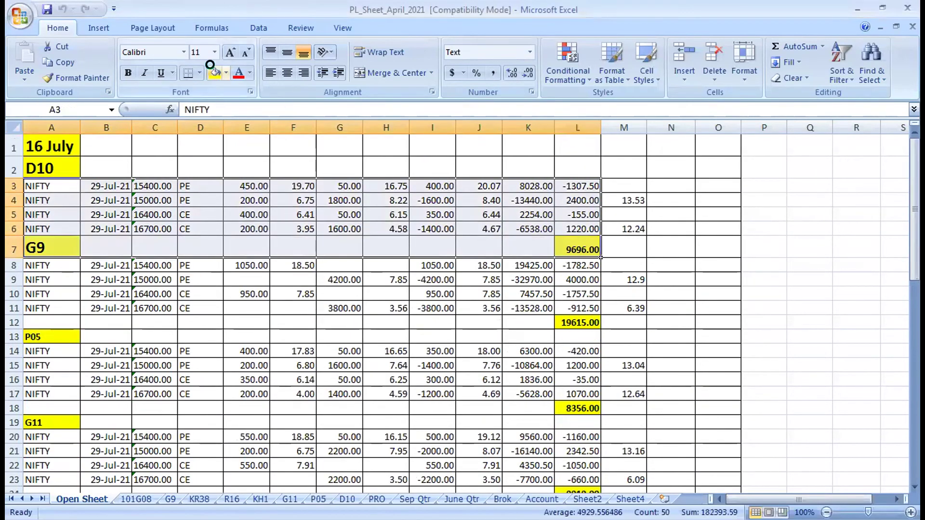
pyautogui.click(215, 73)
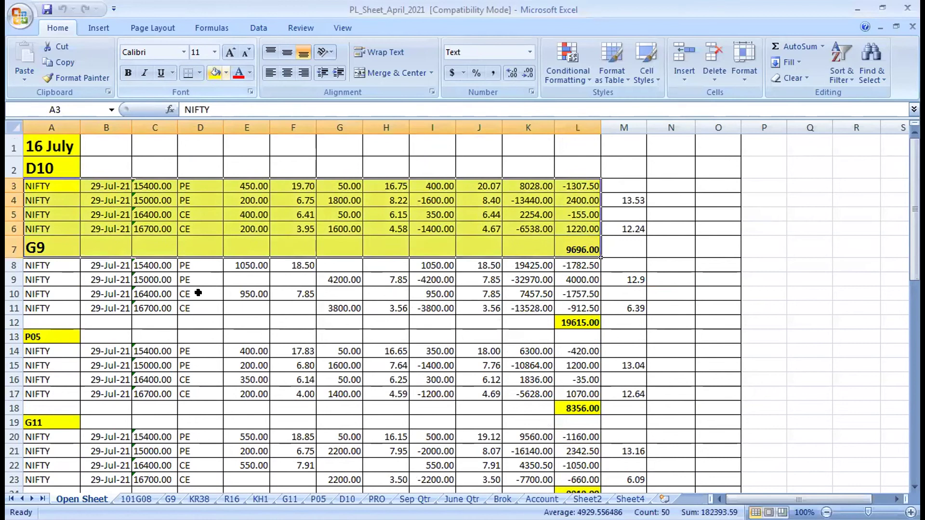
# Examine the D10 account's net quantities, average prices, ratio difference formulas, leg values and total profit for the put and call legs.
pyautogui.click(435, 181)
pyautogui.click(491, 181)
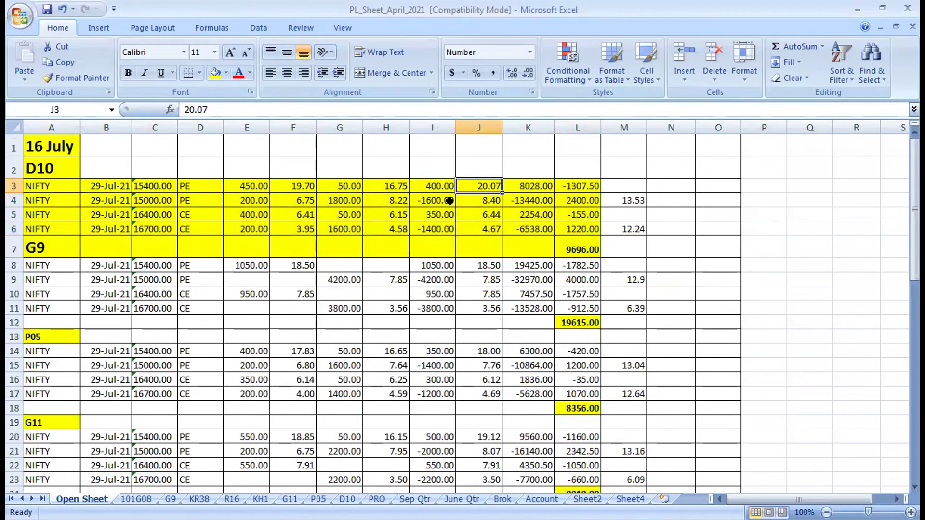
pyautogui.click(473, 193)
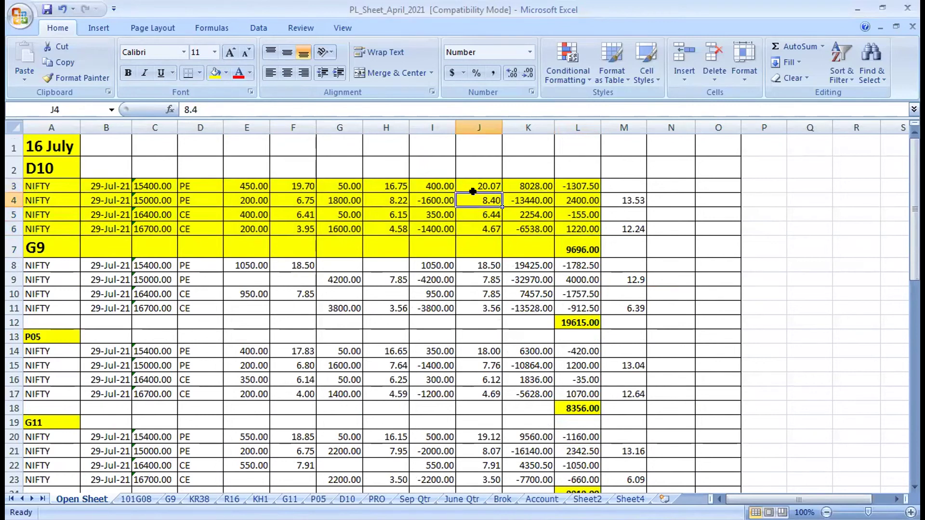
pyautogui.click(642, 199)
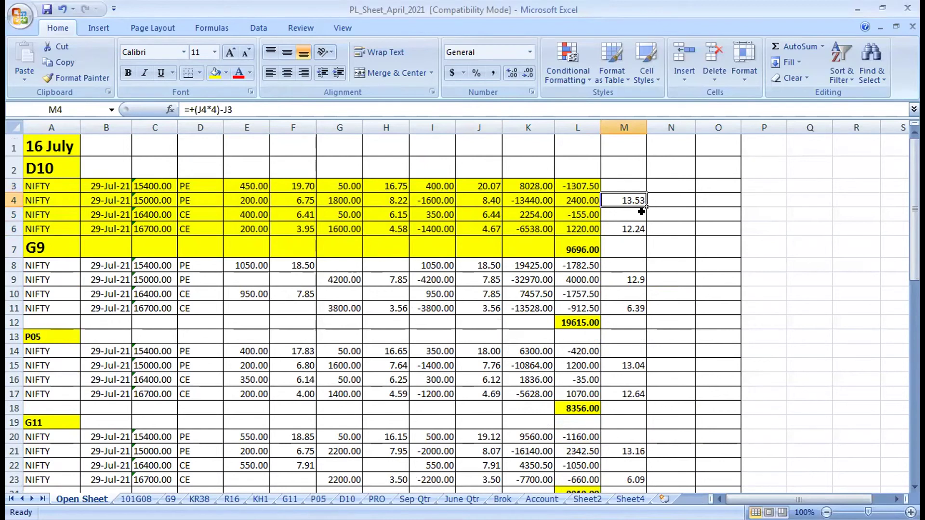
pyautogui.click(432, 213)
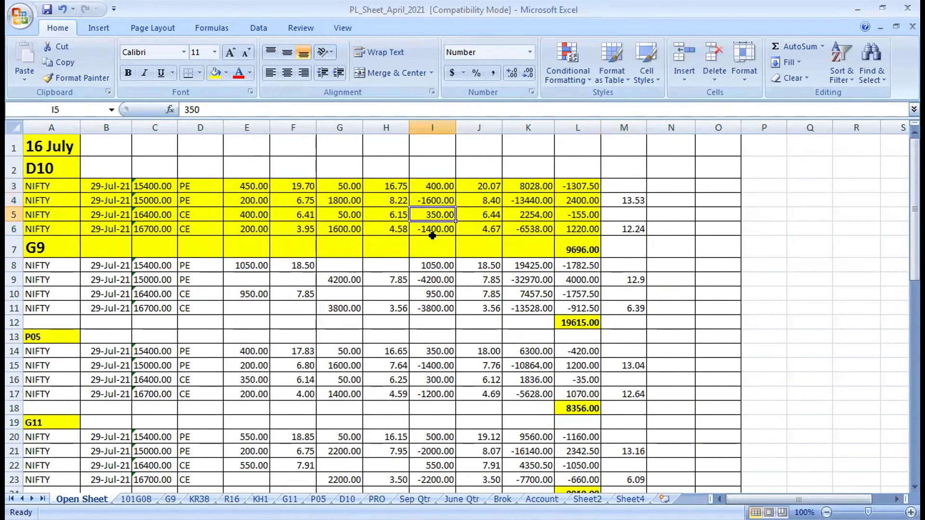
pyautogui.click(433, 225)
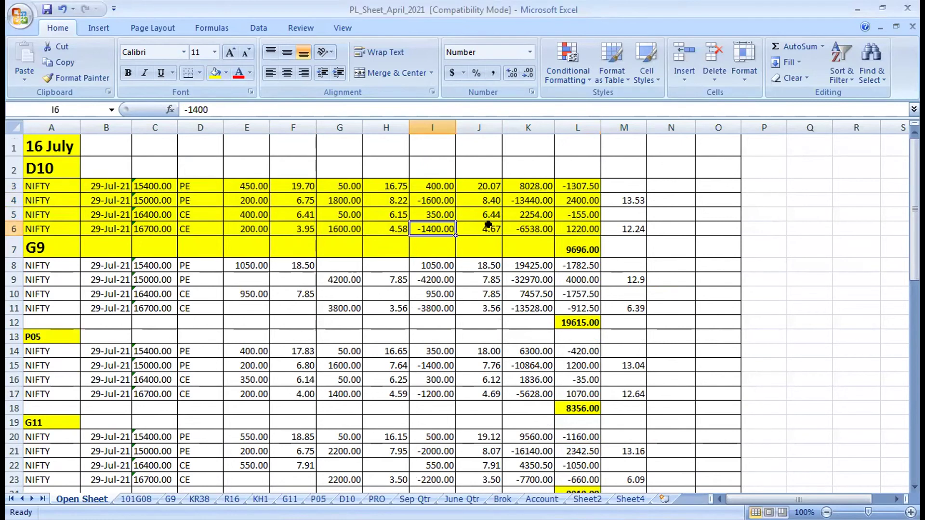
pyautogui.click(637, 229)
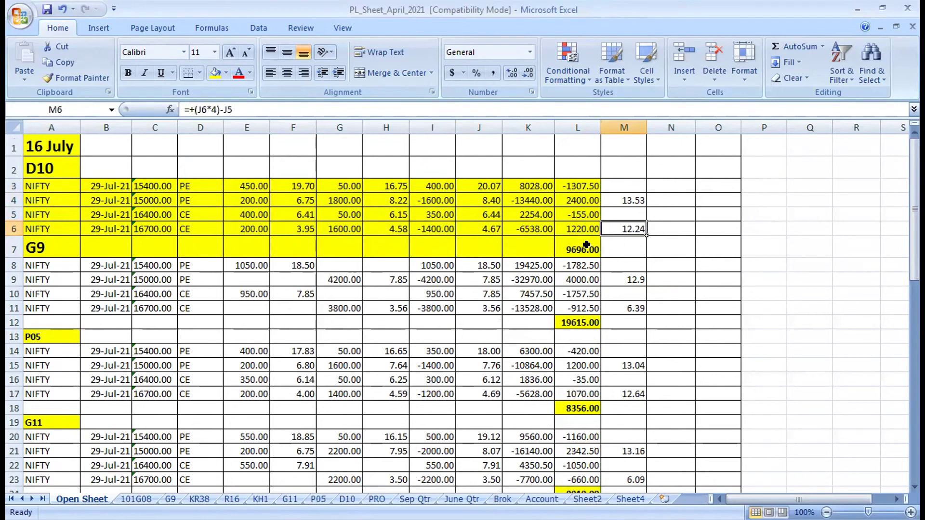
pyautogui.press('Down')
pyautogui.press('Left')
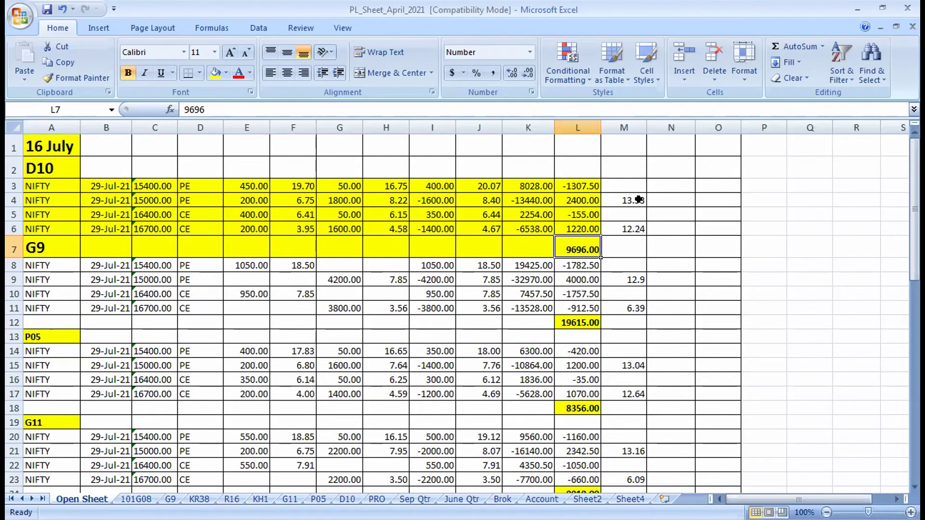
pyautogui.moveTo(515, 187); pyautogui.dragTo(528, 223)
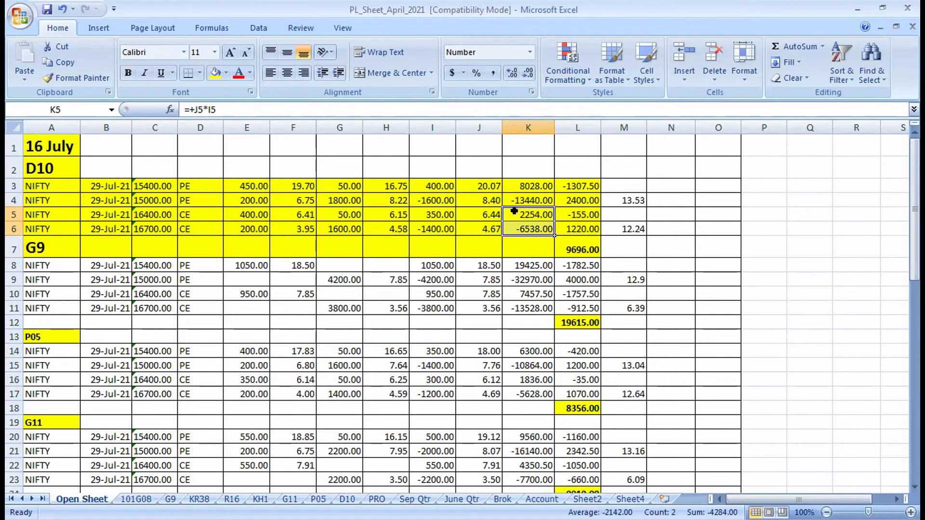
pyautogui.click(477, 214)
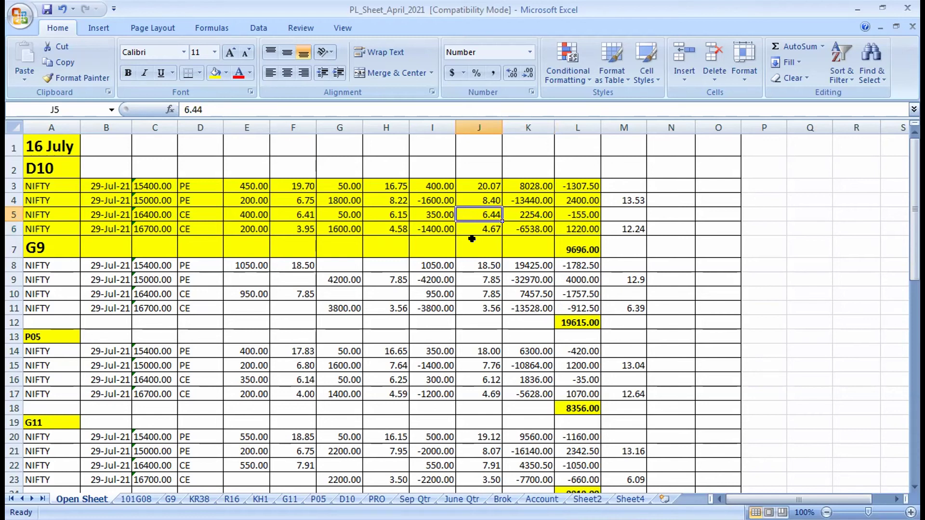
pyautogui.click(479, 226)
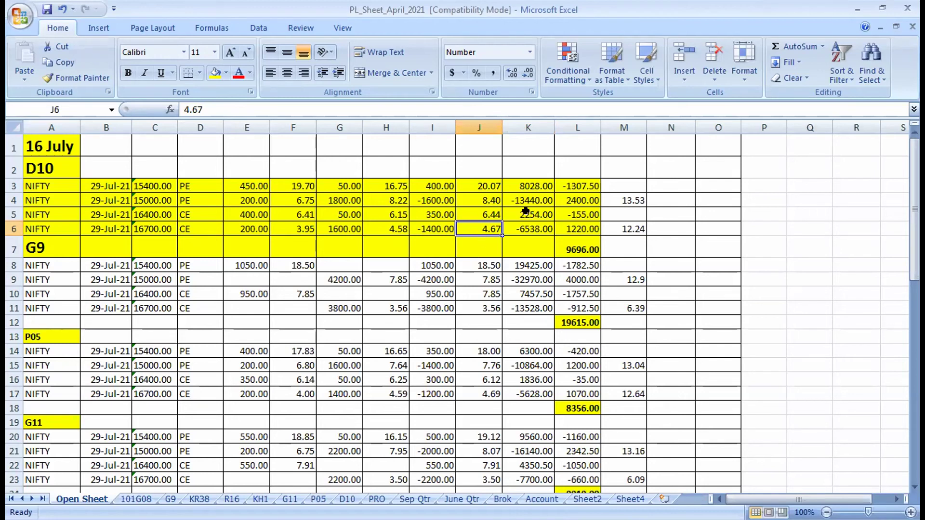
pyautogui.click(592, 249)
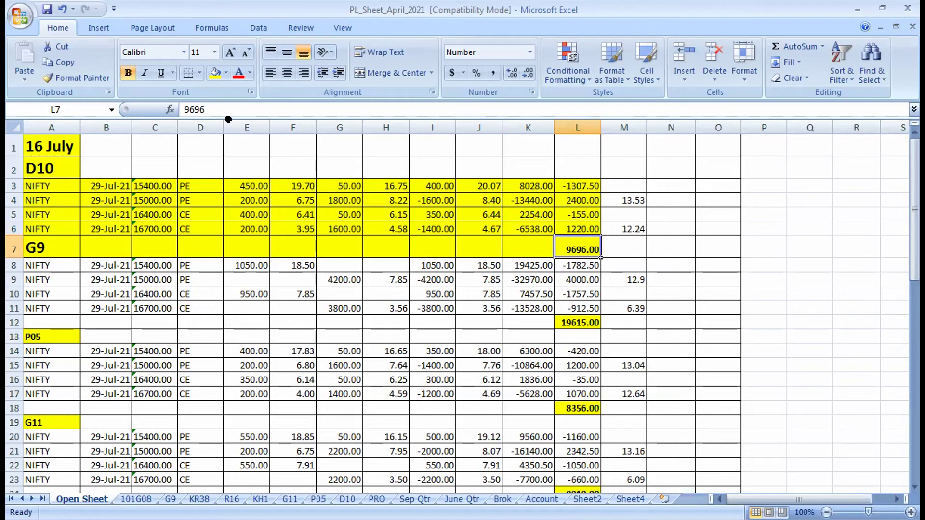
# Check the short put and short call strikes of D10 and undo the yellow fill on its rows.
pyautogui.click(139, 198)
pyautogui.click(150, 225)
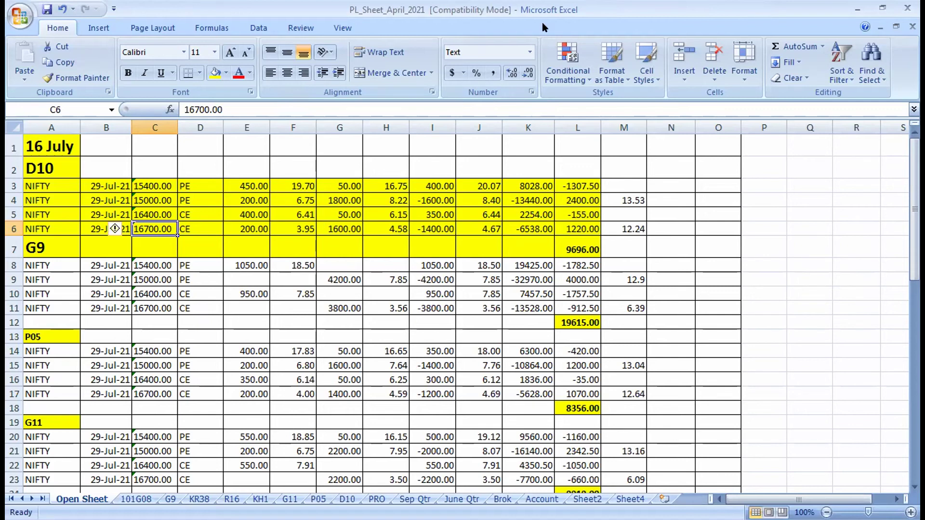
pyautogui.click(63, 8)
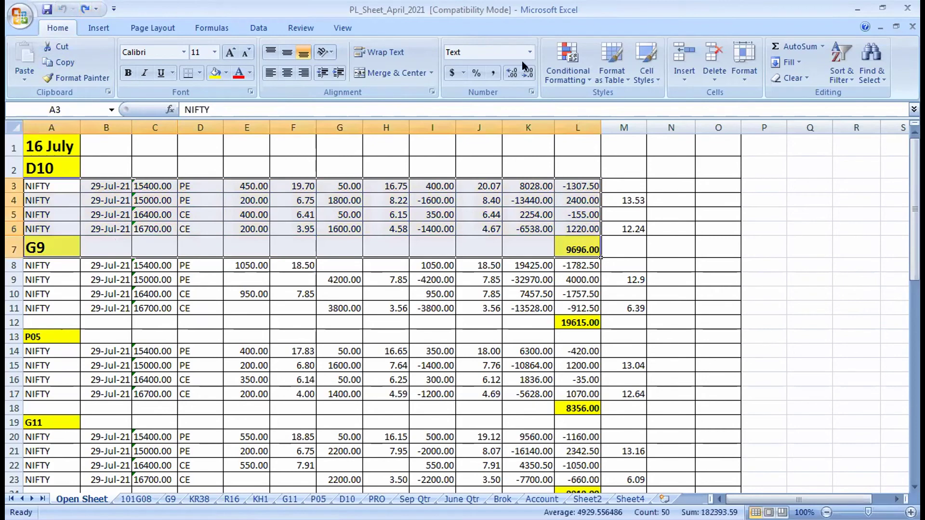
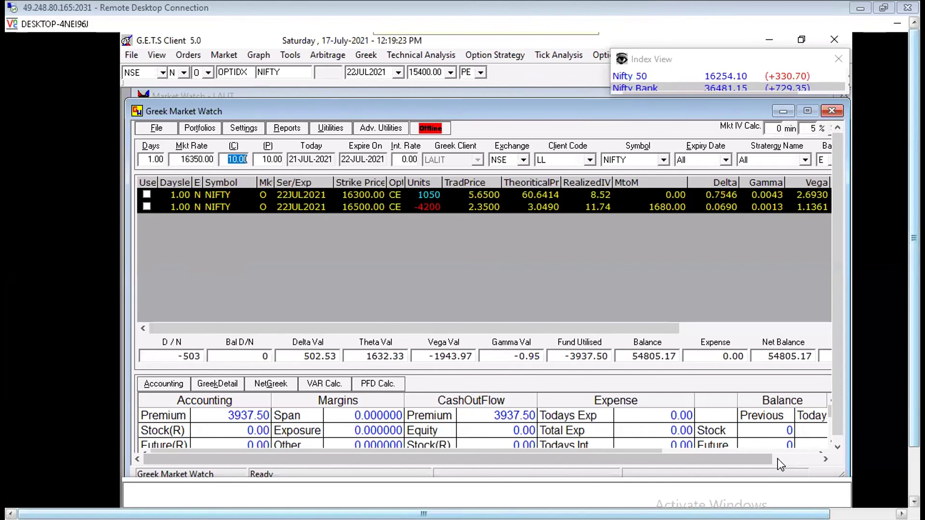
# Close out the long 16300 call in the G.E.T.S. Greek Market Watch by selling 1050 units at 5.65.
pyautogui.click(428, 195)
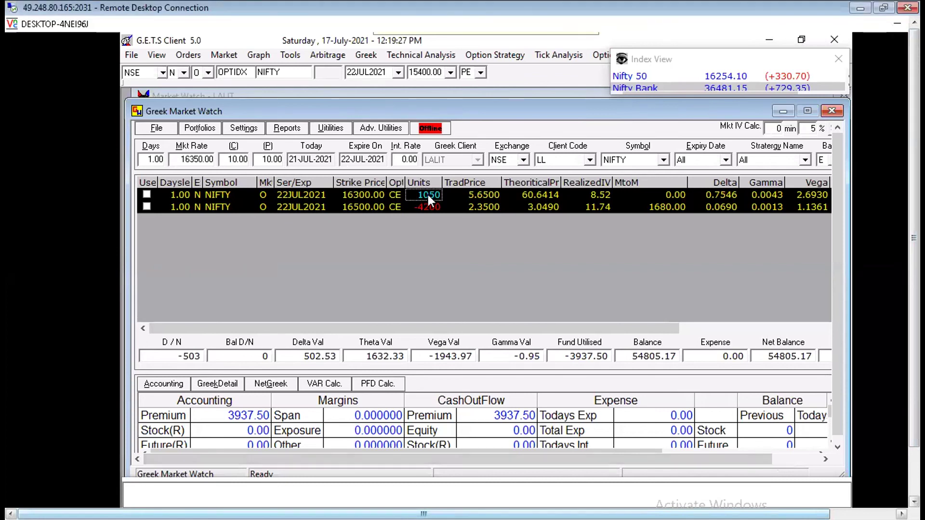
pyautogui.doubleClick(428, 194)
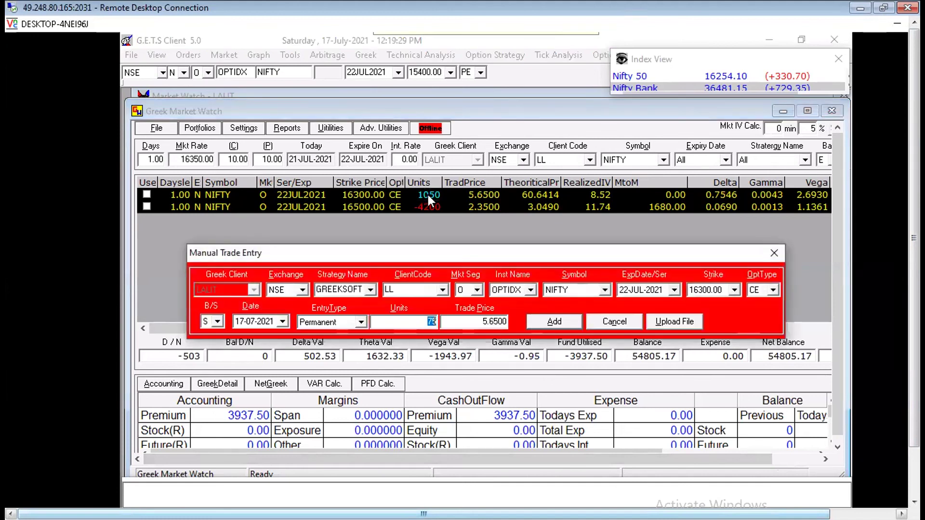
pyautogui.write('10')
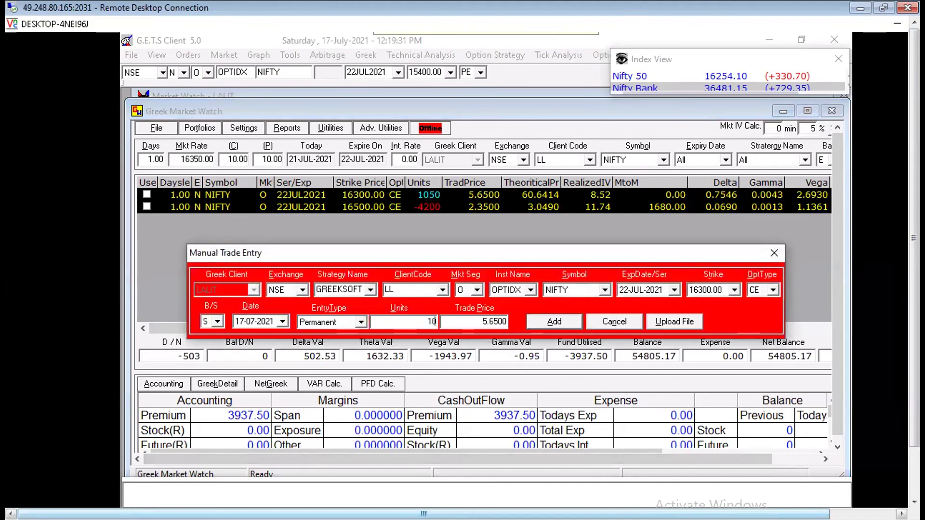
pyautogui.press('Return')
pyautogui.press('Return')
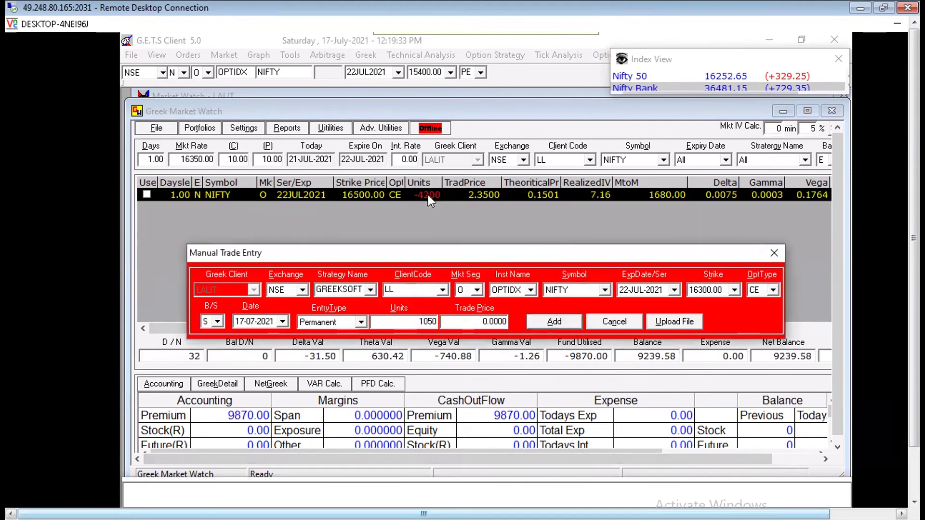
pyautogui.press('Escape')
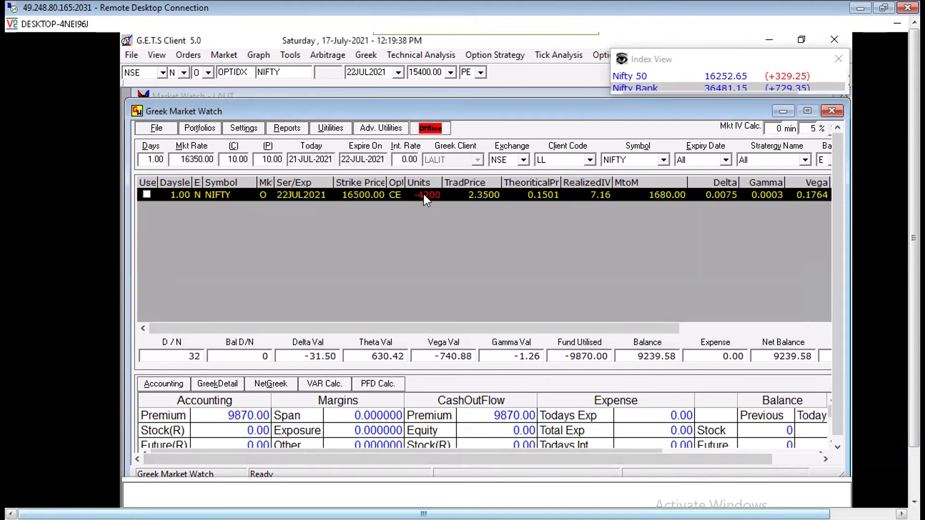
# Close out the short 16500 call by adding a manual buy trade of 4200 units at 2.35.
pyautogui.doubleClick(421, 195)
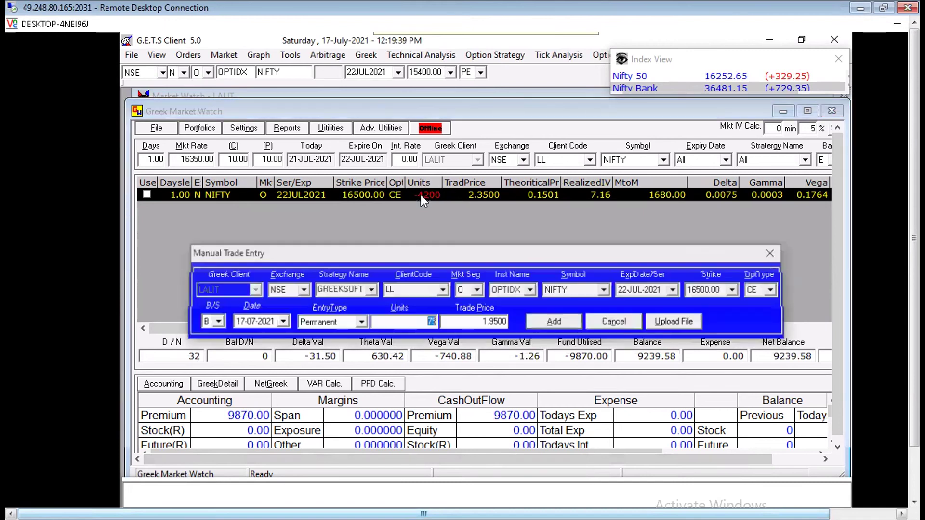
pyautogui.write('4200')
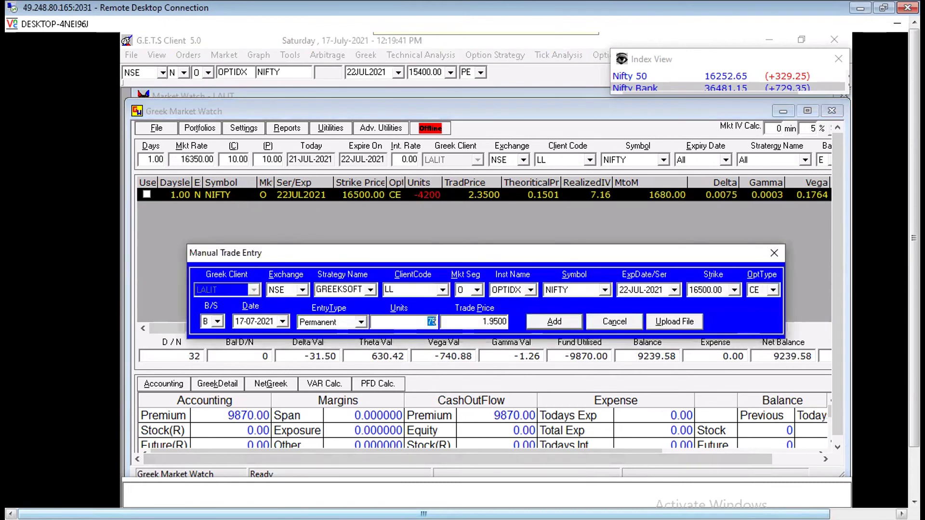
pyautogui.press('Tab')
pyautogui.write('2.35')
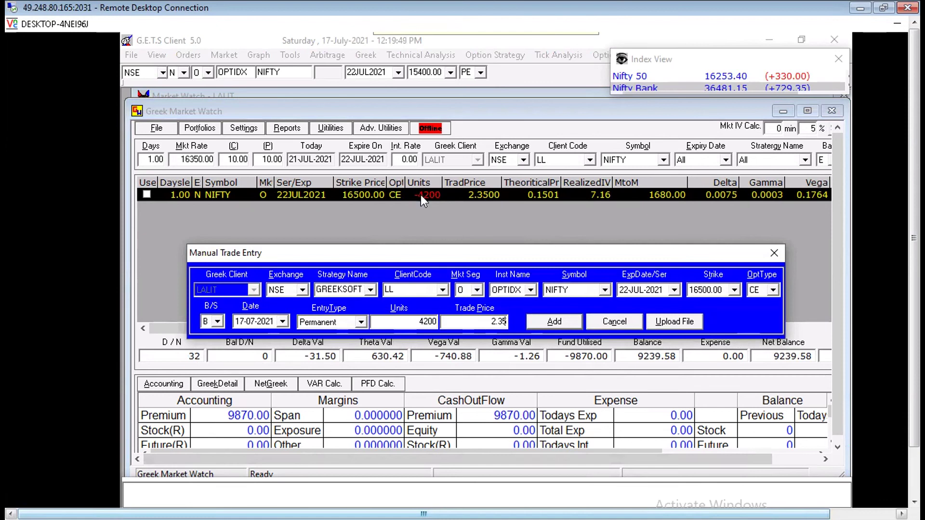
pyautogui.press('Return')
pyautogui.press('Return')
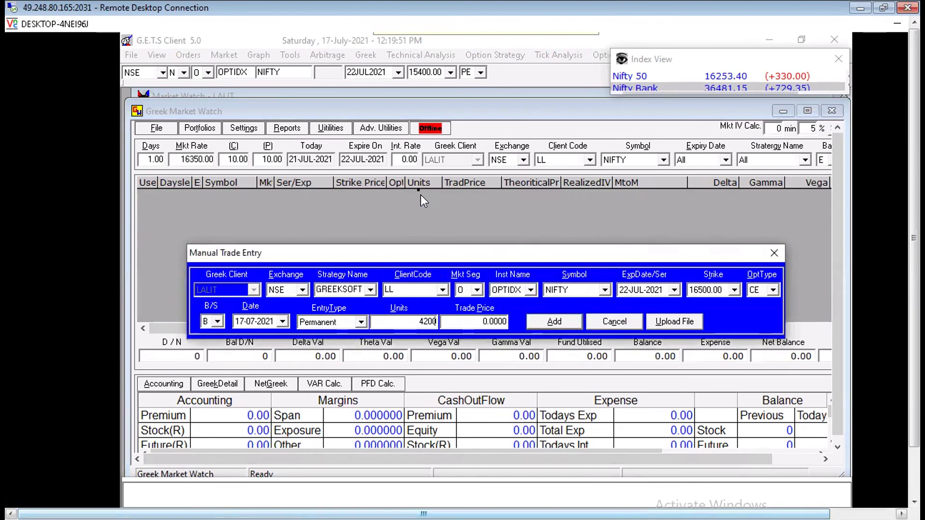
pyautogui.press('Escape')
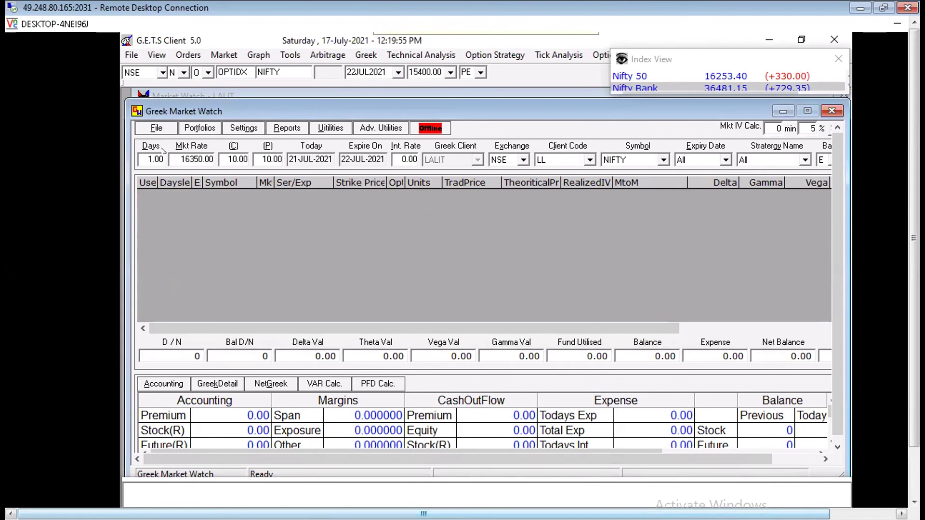
# Set the simulation to 5 days left and a market rate of 15900.
pyautogui.click(153, 159)
pyautogui.write('5')
pyautogui.press('Tab')
pyautogui.write('16950')
pyautogui.press('BackSpace')
pyautogui.press('BackSpace')
pyautogui.press('BackSpace')
pyautogui.press('BackSpace')
pyautogui.press('BackSpace')
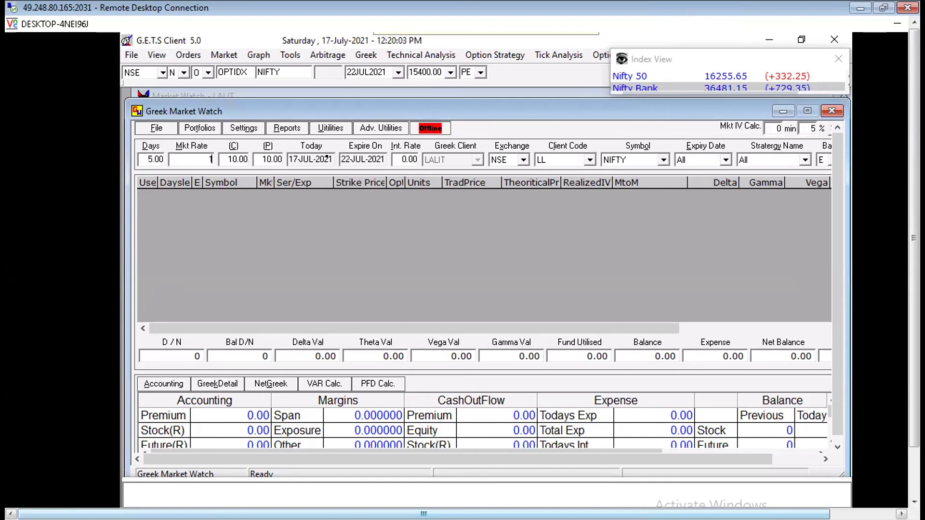
pyautogui.write('15900')
pyautogui.press('Tab')
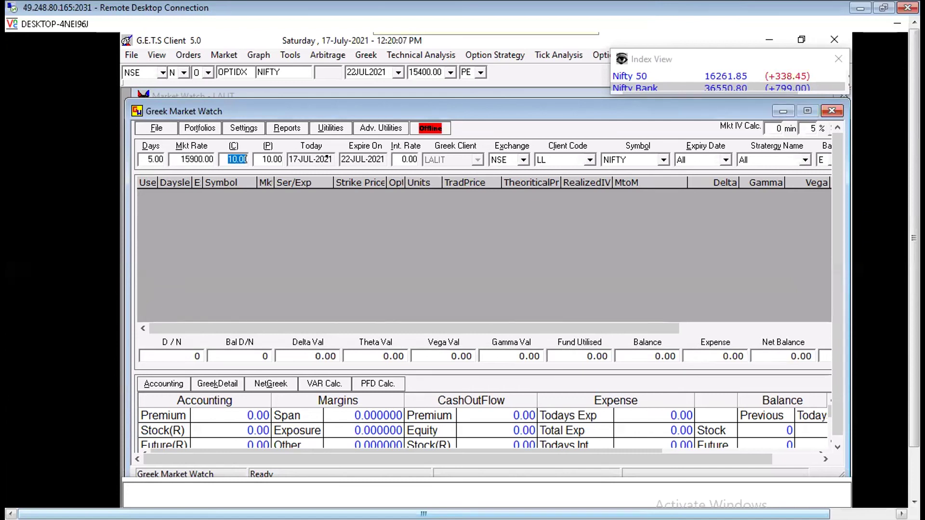
# Add a manual buy trade of 75 units of the NIFTY 22-JUL-2021 15900 call at 15.
pyautogui.press('Return')
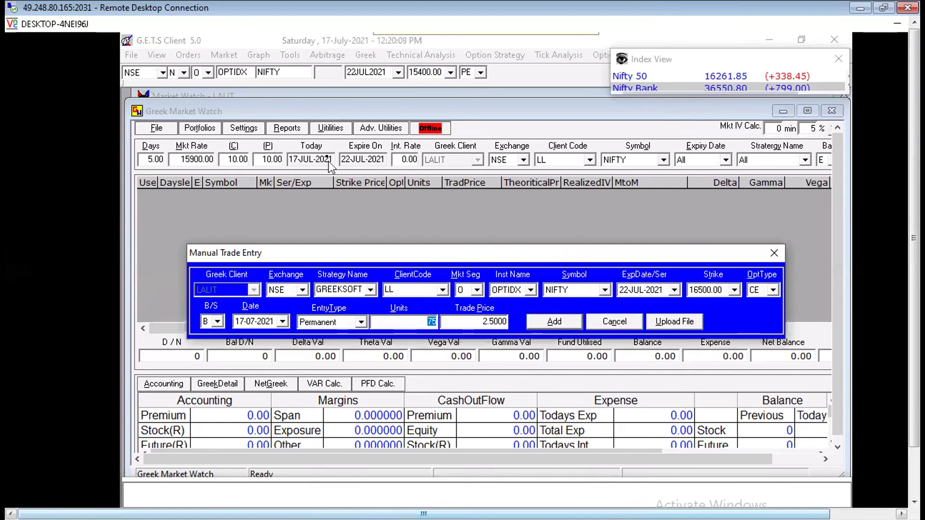
pyautogui.press('Tab')
pyautogui.press('Tab')
pyautogui.press('Tab')
pyautogui.press('Tab')
pyautogui.press('Tab')
pyautogui.press('Up')
pyautogui.press('Up')
pyautogui.press('Up')
pyautogui.press('Up')
pyautogui.press('Up')
pyautogui.press('Up')
pyautogui.press('Up')
pyautogui.press('Up')
pyautogui.press('Up')
pyautogui.press('Up')
pyautogui.press('Up')
pyautogui.press('Up')
pyautogui.press('Tab')
pyautogui.press('Tab')
pyautogui.press('Tab')
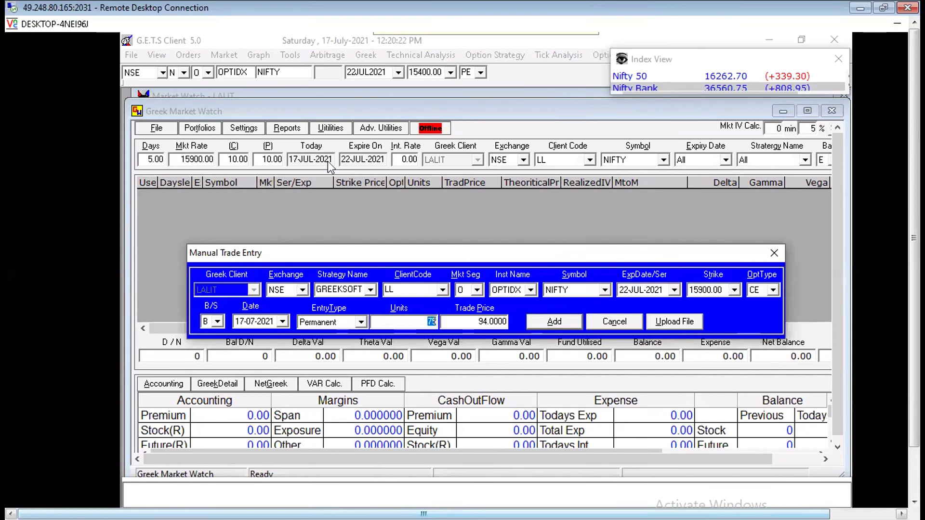
pyautogui.press('Tab')
pyautogui.write('15')
pyautogui.press('Return')
pyautogui.press('Return')
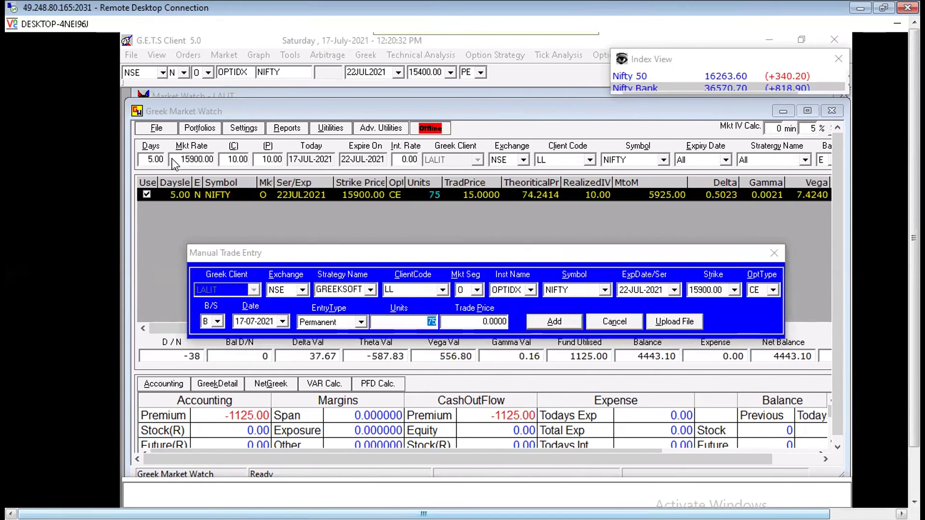
pyautogui.press('Escape')
# Simulate the long 15900 call at a market rate of 15800 and select its row.
pyautogui.click(212, 159)
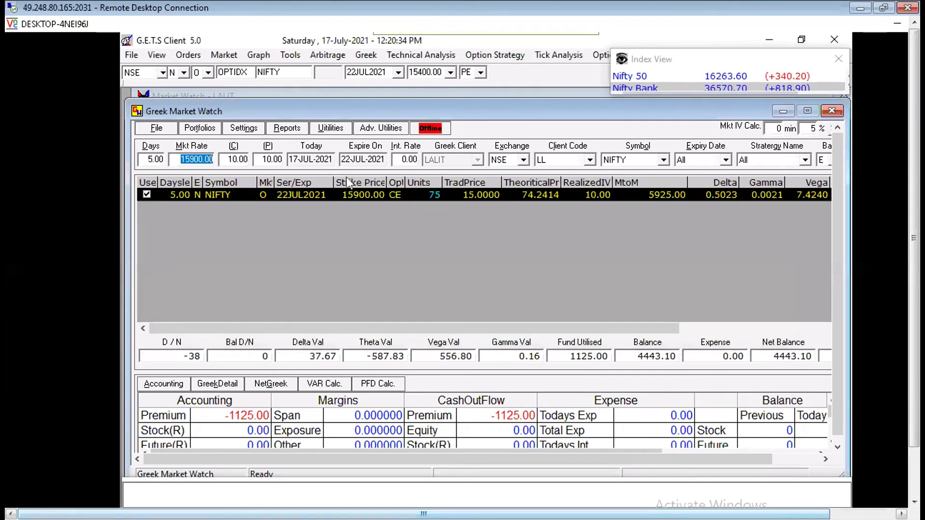
pyautogui.write('15800')
pyautogui.press('Tab')
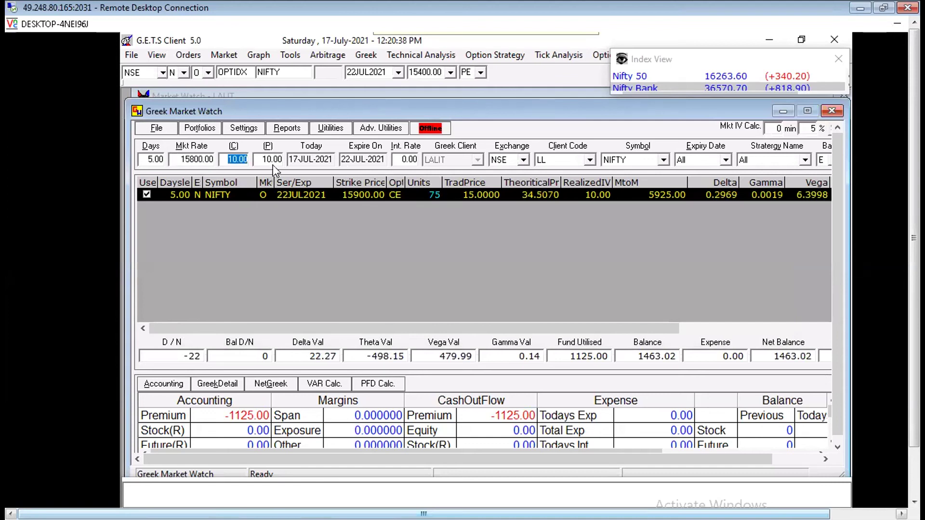
pyautogui.click(264, 196)
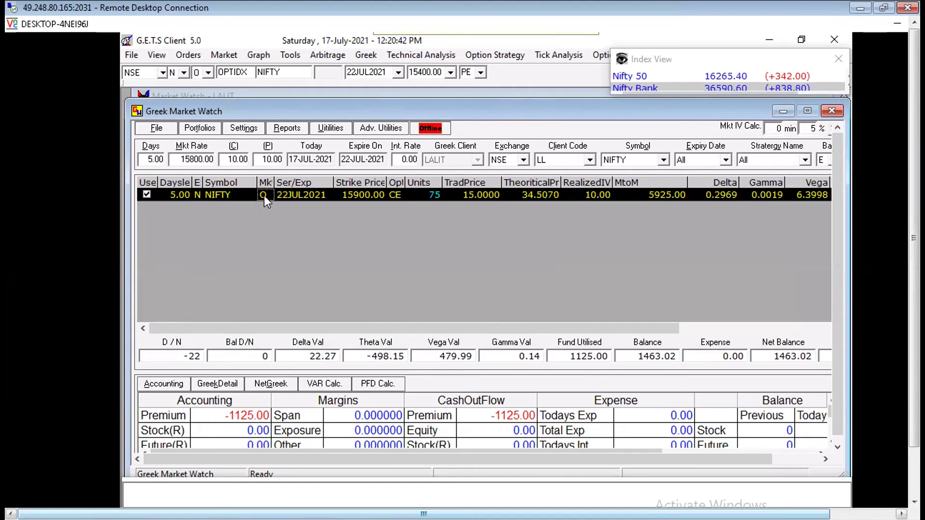
# Add a manual sell trade of 75 units of the NIFTY 22-JUL-2021 15800 call at 62.
pyautogui.doubleClick(264, 195)
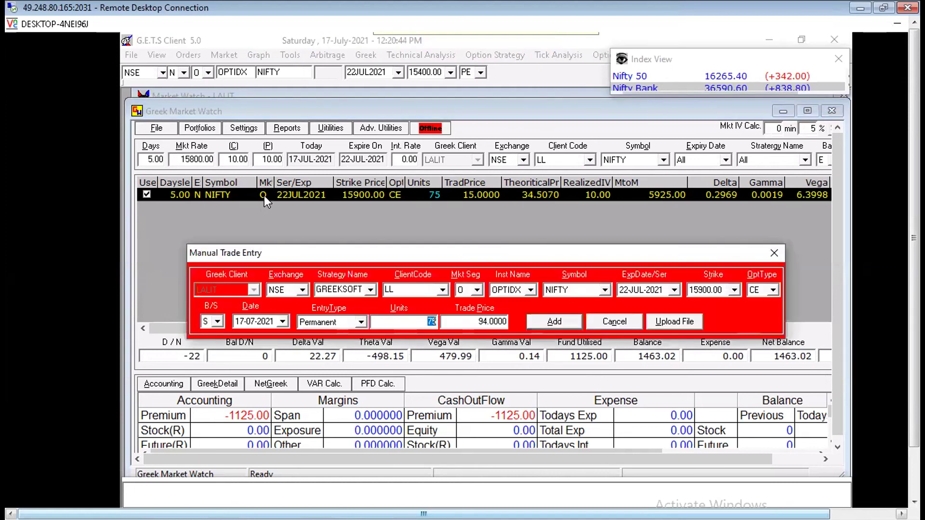
pyautogui.hotkey('shift', 'Tab')
pyautogui.hotkey('shift', 'Tab')
pyautogui.hotkey('shift', 'Tab')
pyautogui.hotkey('shift', 'Tab')
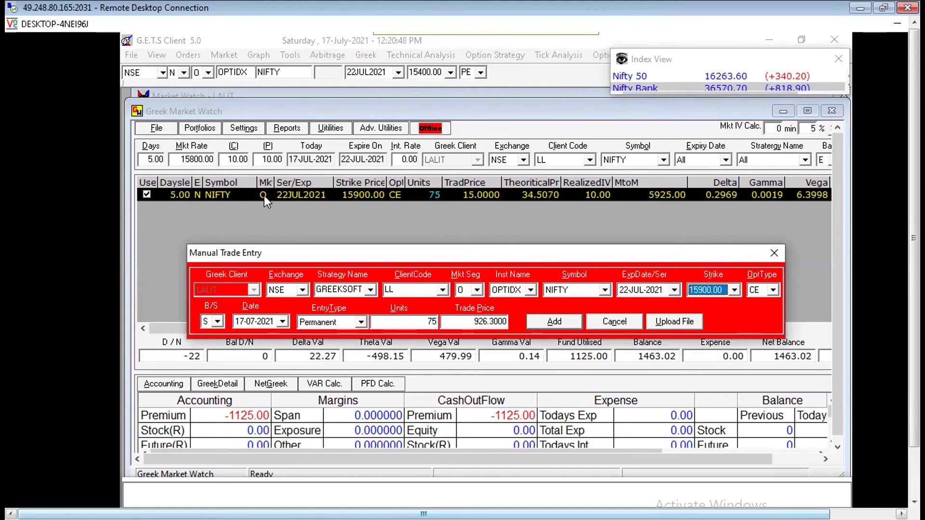
pyautogui.press('Up')
pyautogui.press('Tab')
pyautogui.press('Tab')
pyautogui.press('Tab')
pyautogui.press('Tab')
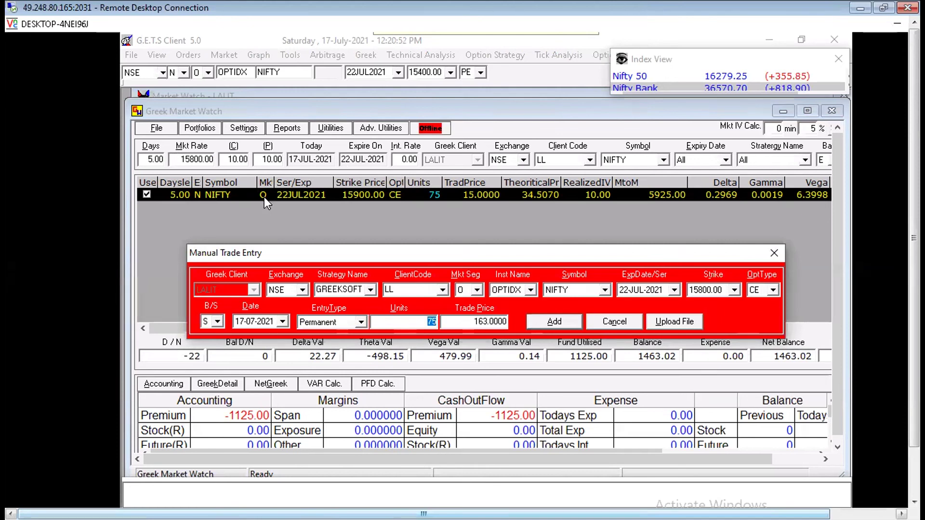
pyautogui.press('Tab')
pyautogui.write('62')
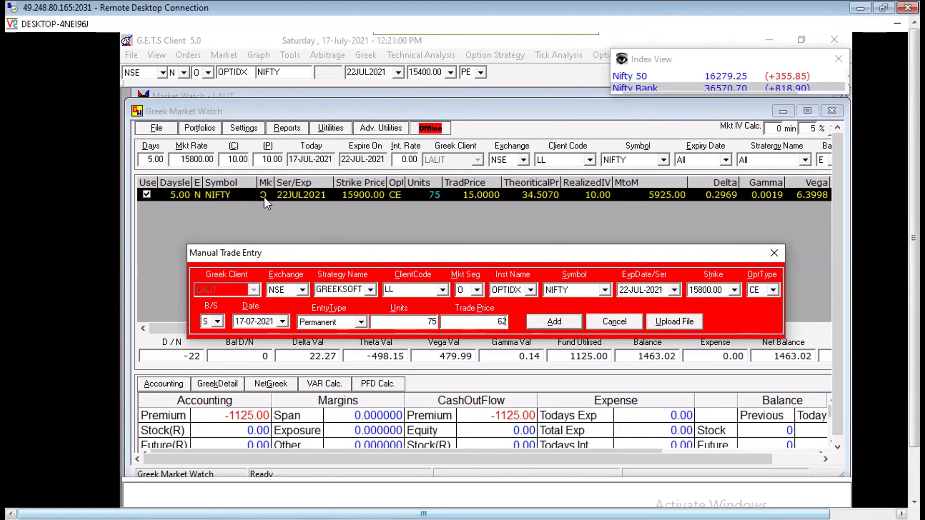
pyautogui.press('Return')
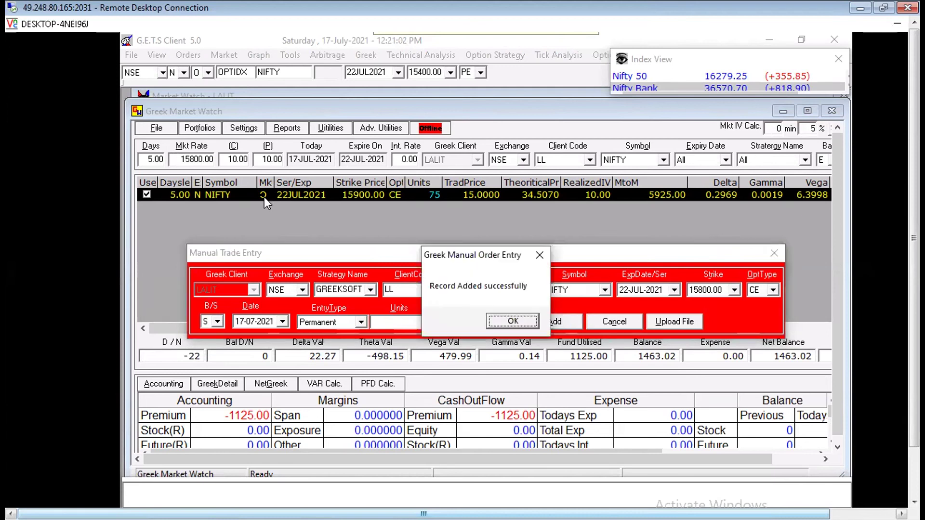
pyautogui.press('Return')
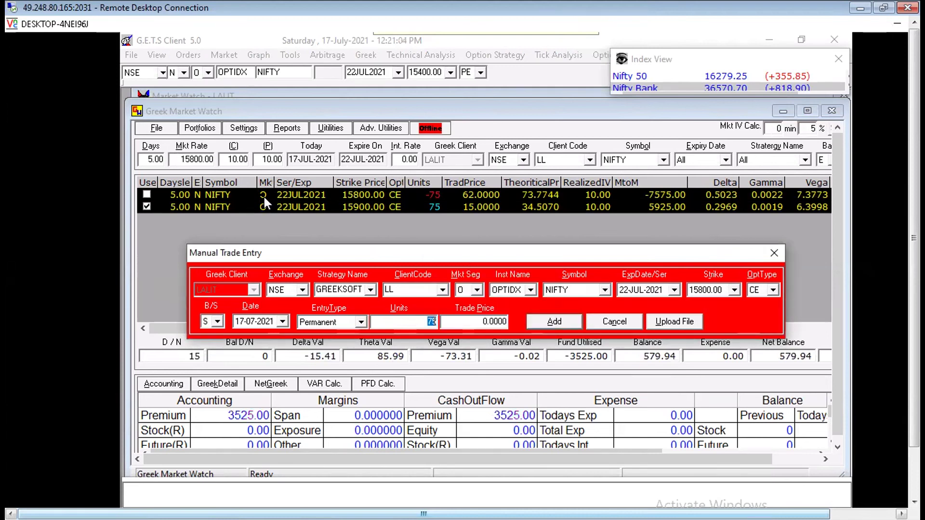
pyautogui.press('Escape')
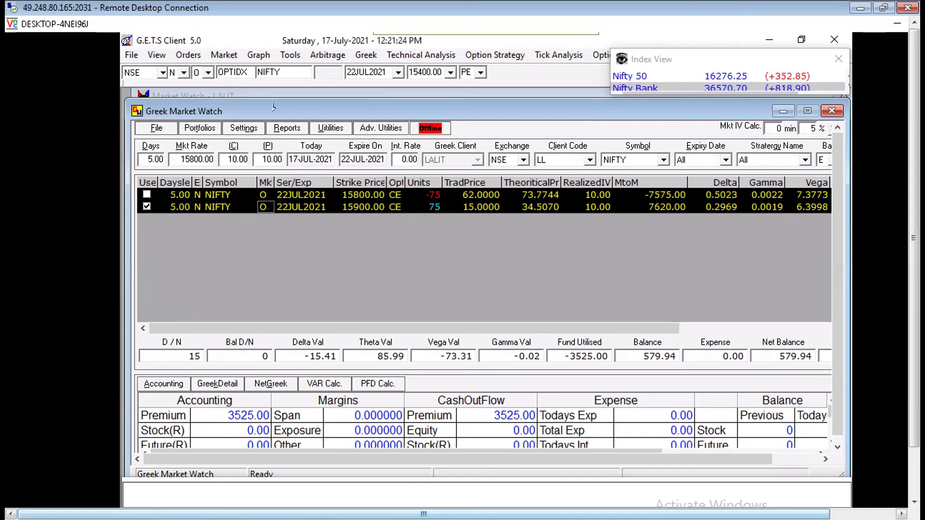
# Examine the expiry balance at market rates 15800 and 15850 in the Greek Simulation Report, and close the report.
pyautogui.click(289, 130)
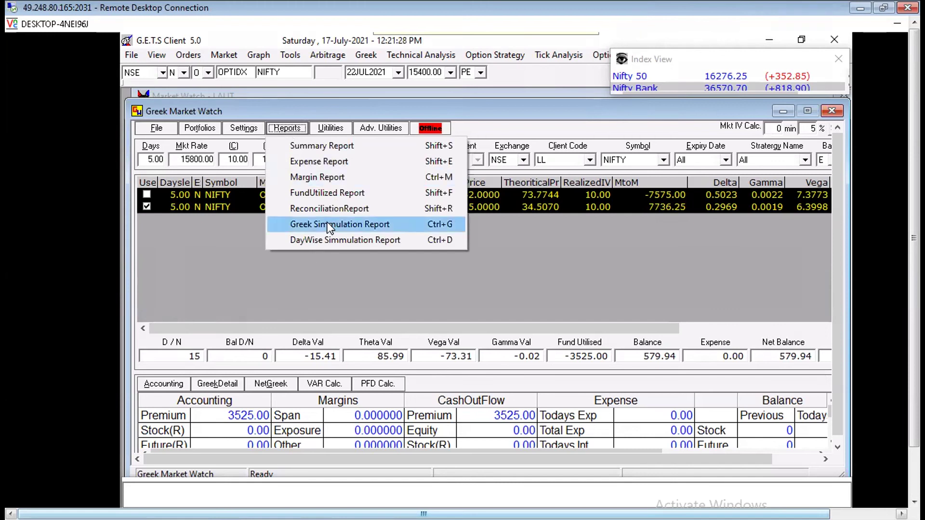
pyautogui.press('Return')
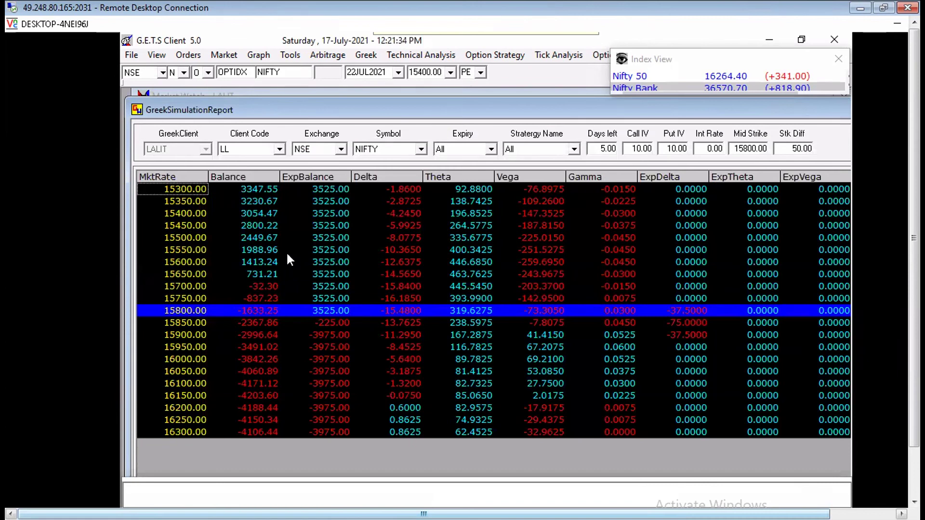
pyautogui.click(332, 310)
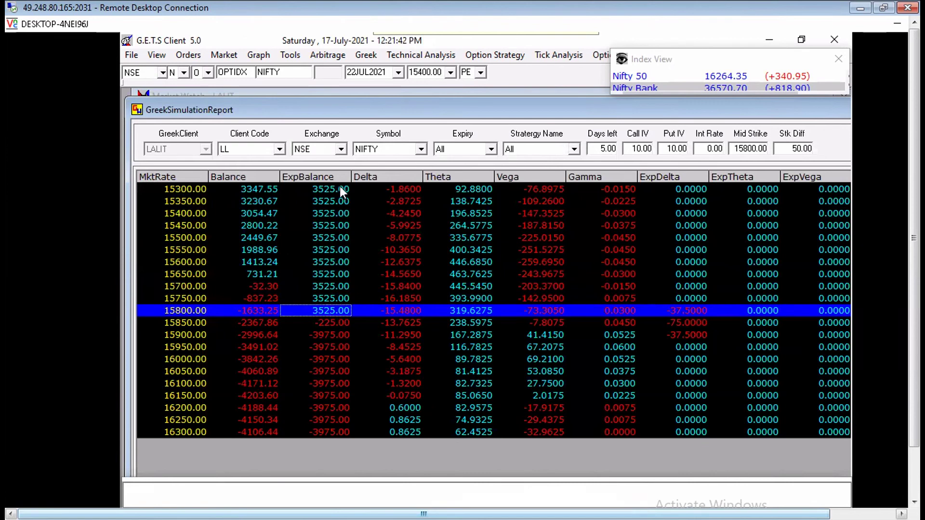
pyautogui.click(326, 323)
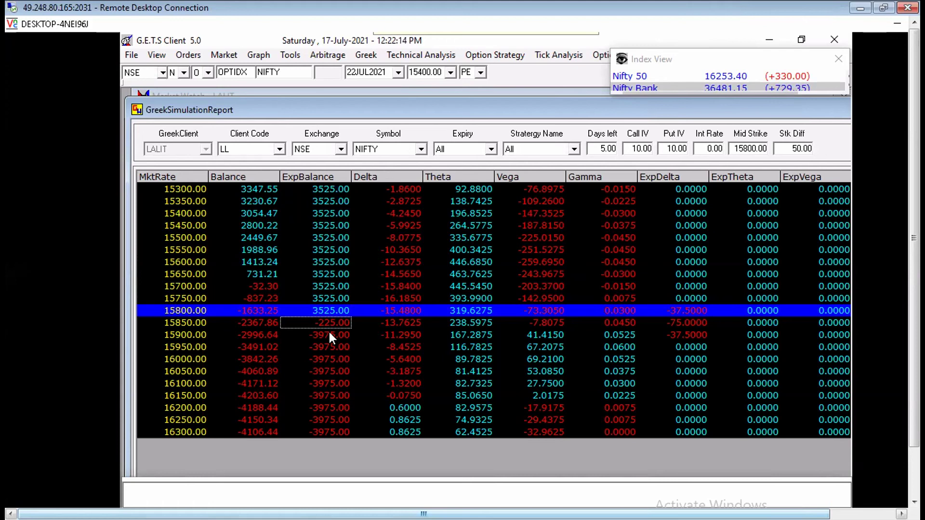
pyautogui.press('Escape')
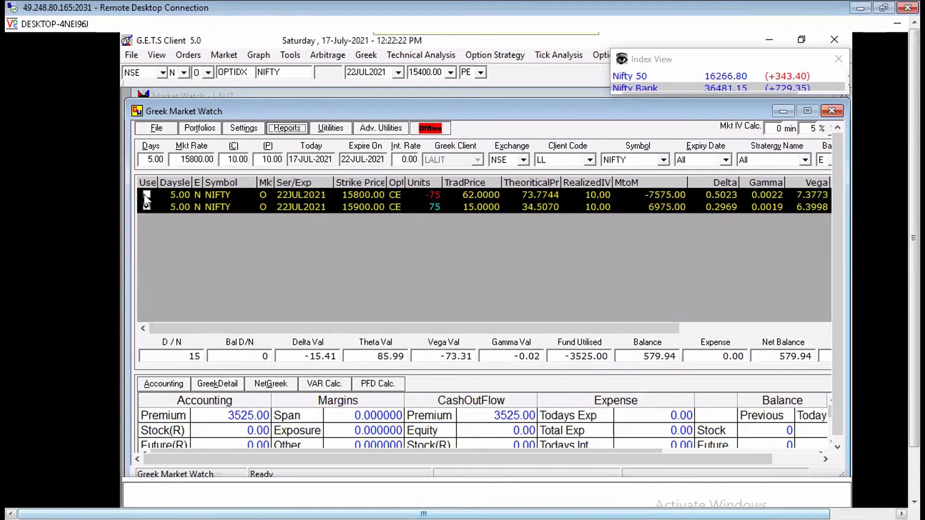
# Close out the short 15800 call with a manual buy trade of 75 units at 62.
pyautogui.click(177, 198)
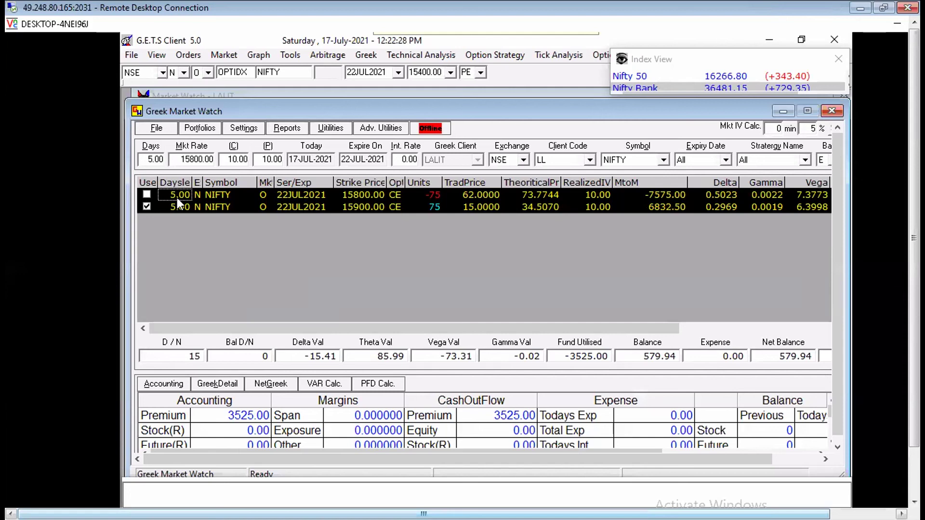
pyautogui.doubleClick(177, 198)
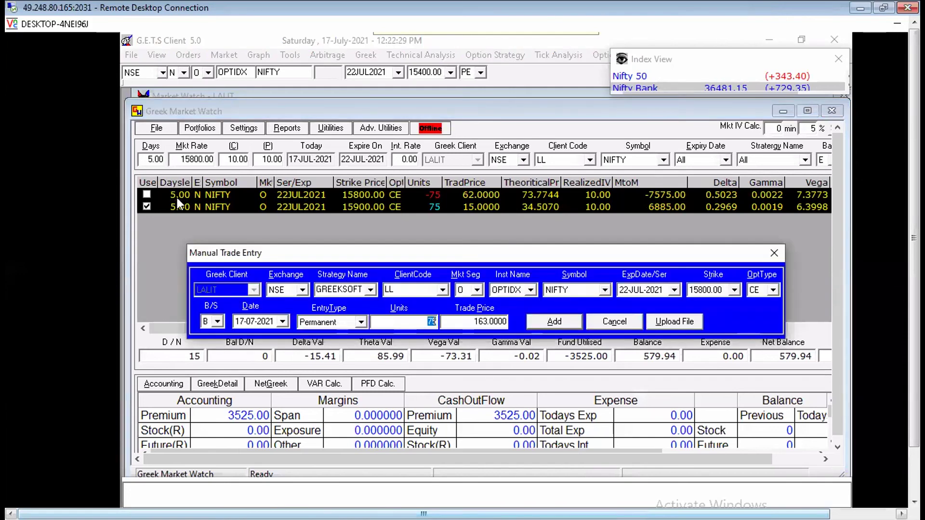
pyautogui.press('Tab')
pyautogui.write('62')
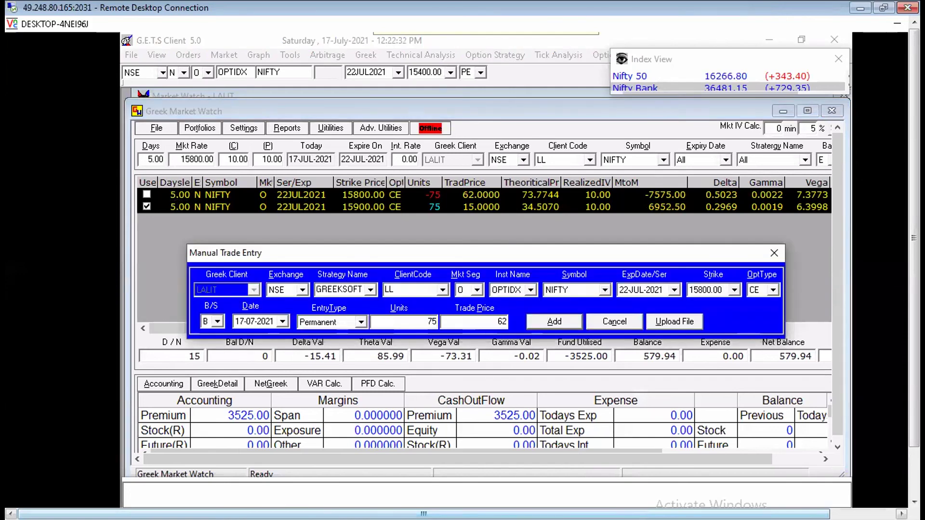
pyautogui.press('Return')
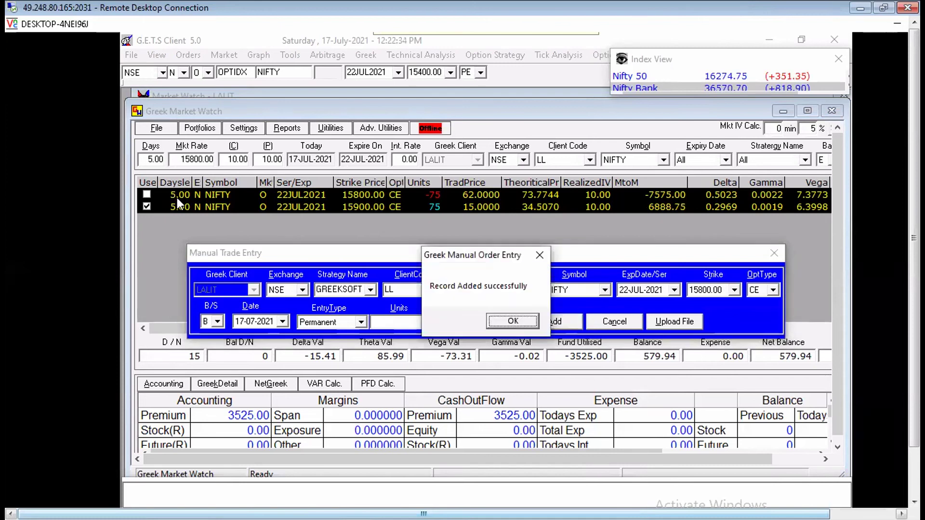
pyautogui.press('Return')
pyautogui.press('Escape')
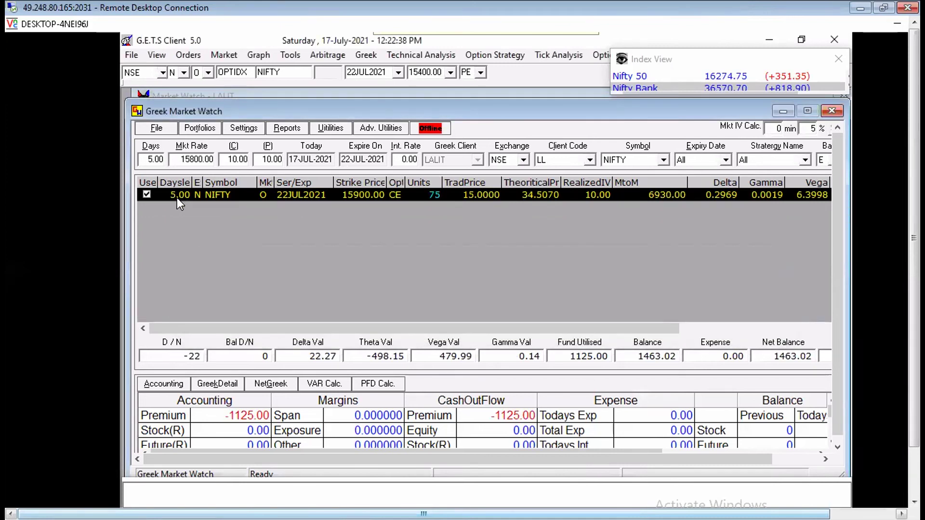
# Add a manual sell trade of 75 units of the NIFTY 22-JUL-2021 15800 call at 15.
pyautogui.press('F2')
pyautogui.press('Tab')
pyautogui.write('15')
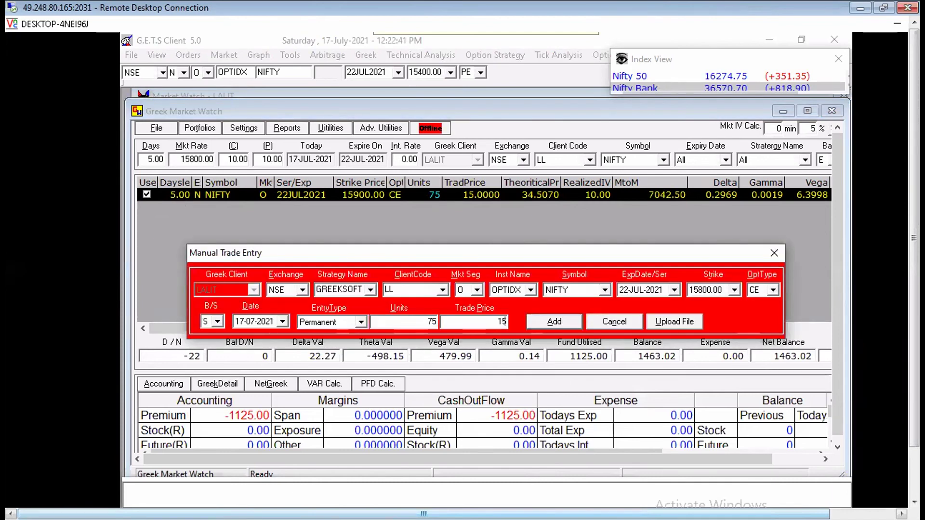
pyautogui.press('Return')
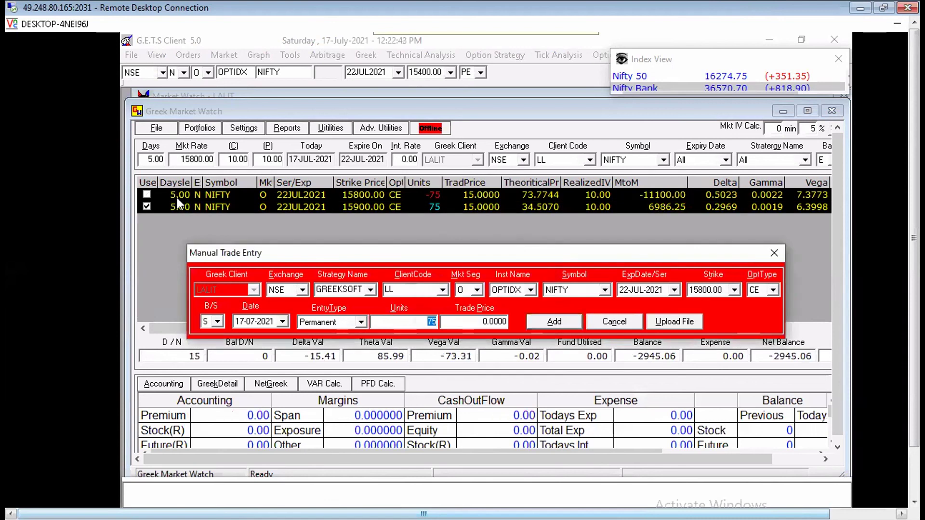
pyautogui.press('Escape')
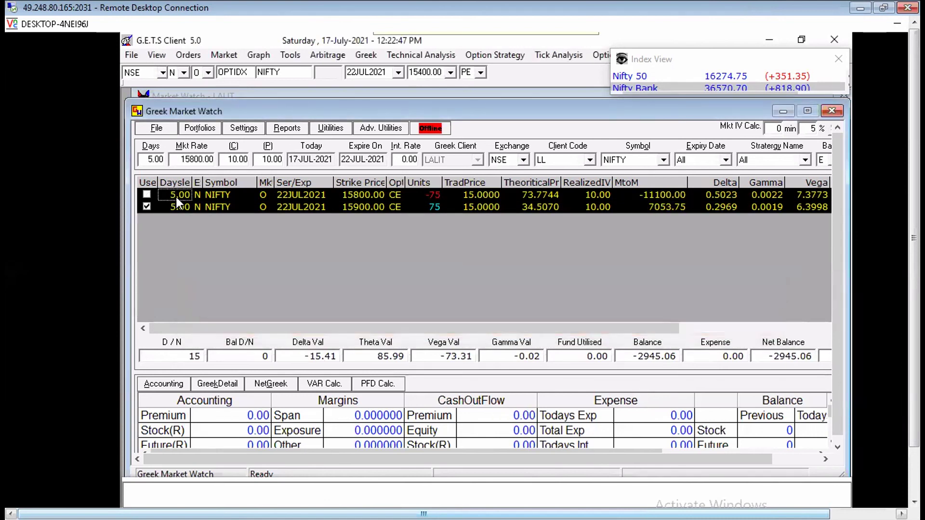
# Reverse the mistaken 15800 call sale with a manual buy trade of 75 units at 15.
pyautogui.press('F1')
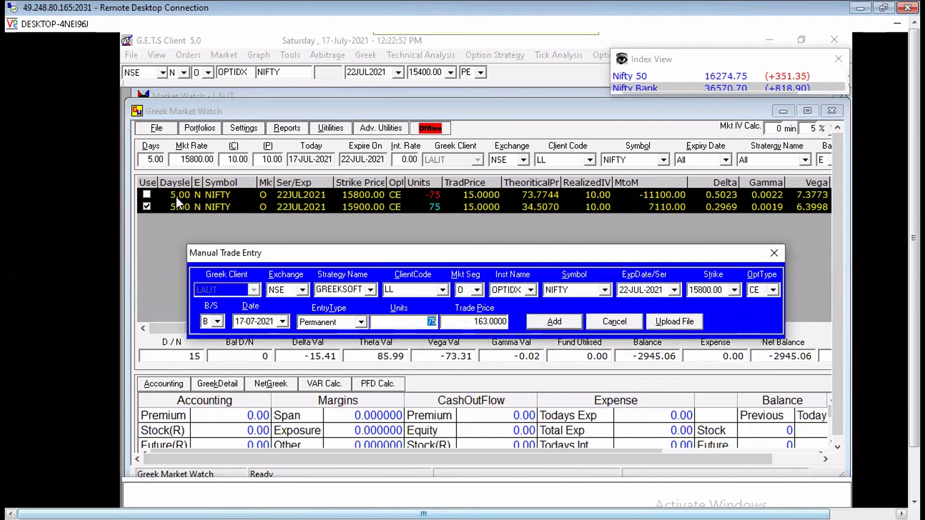
pyautogui.press('Tab')
pyautogui.write('15')
pyautogui.press('Return')
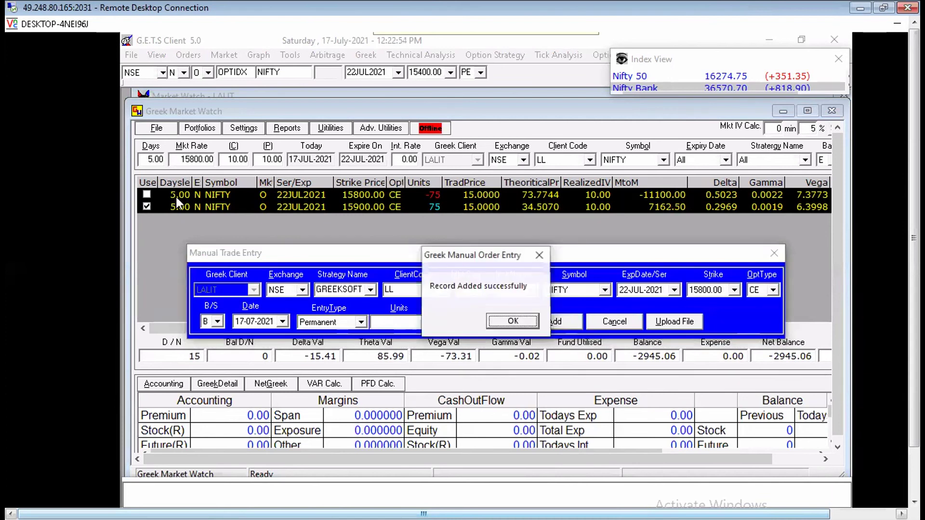
pyautogui.press('Return')
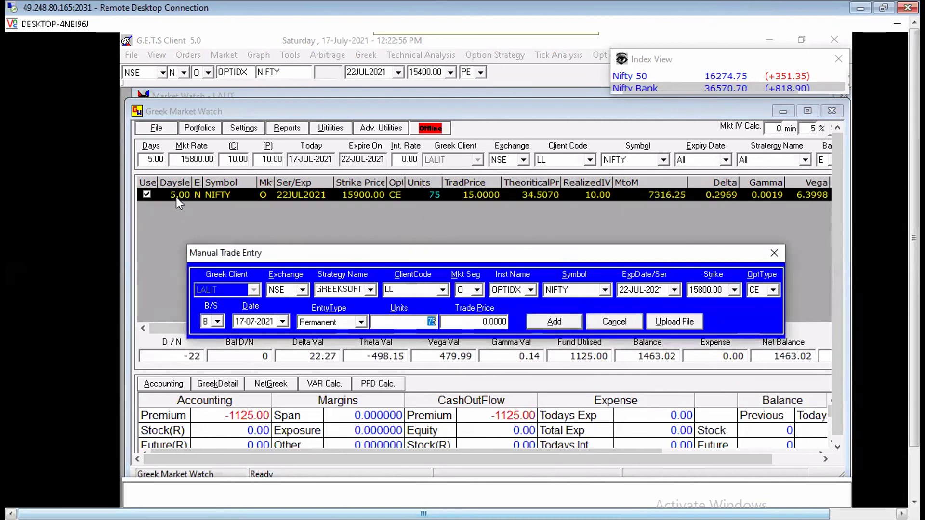
pyautogui.press('Escape')
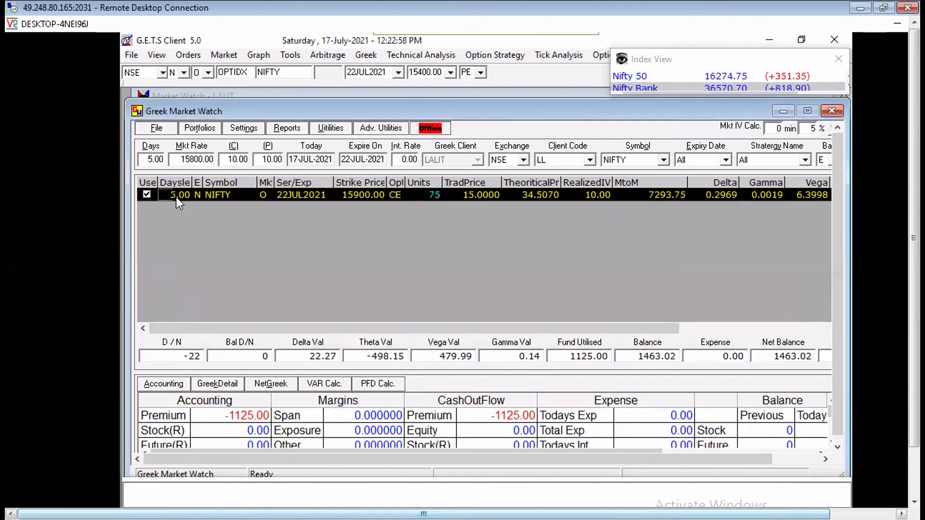
# Close out the long 15900 call with a manual sell trade of 75 units at 15.
pyautogui.doubleClick(175, 197)
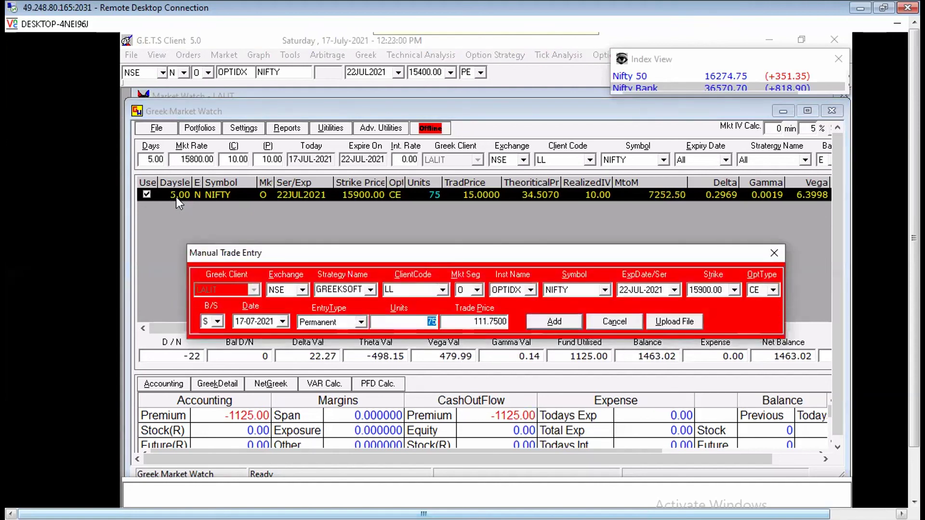
pyautogui.press('Tab')
pyautogui.write('15')
pyautogui.press('Return')
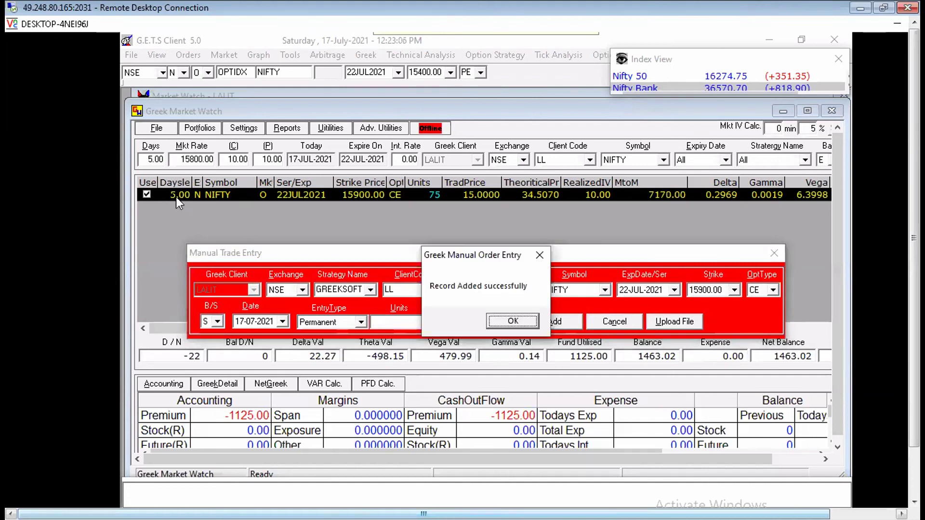
pyautogui.press('Return')
pyautogui.press('Escape')
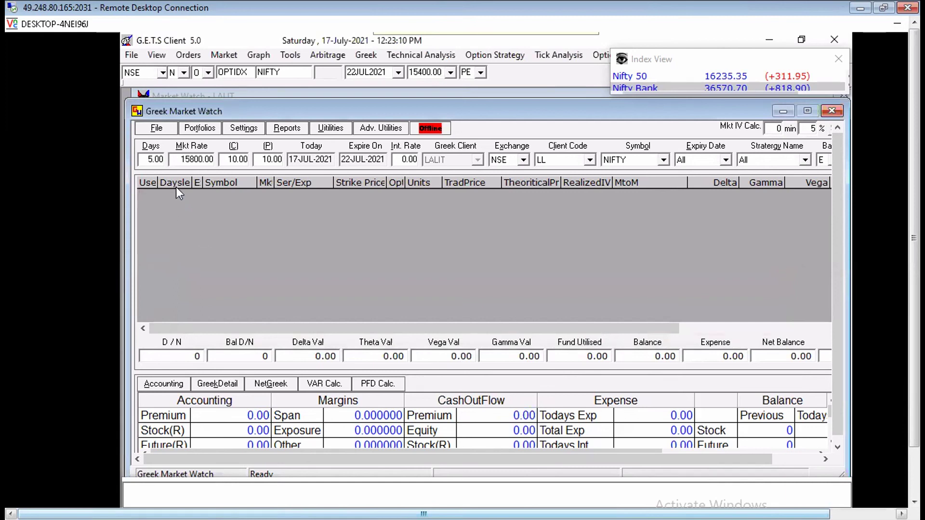
# Return to the market watch, widen the Ask IV column and select the NIFTY 15900 put row.
pyautogui.press('Escape')
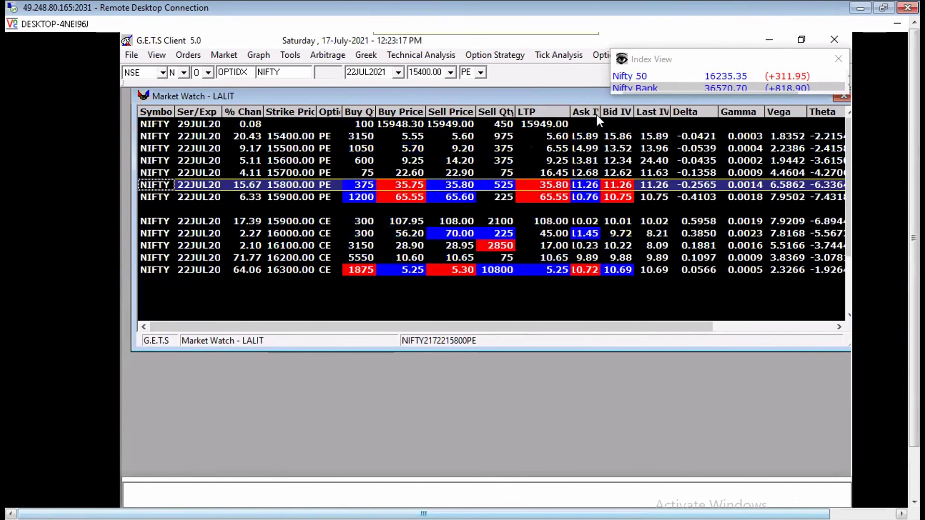
pyautogui.moveTo(597, 115); pyautogui.dragTo(604, 112)
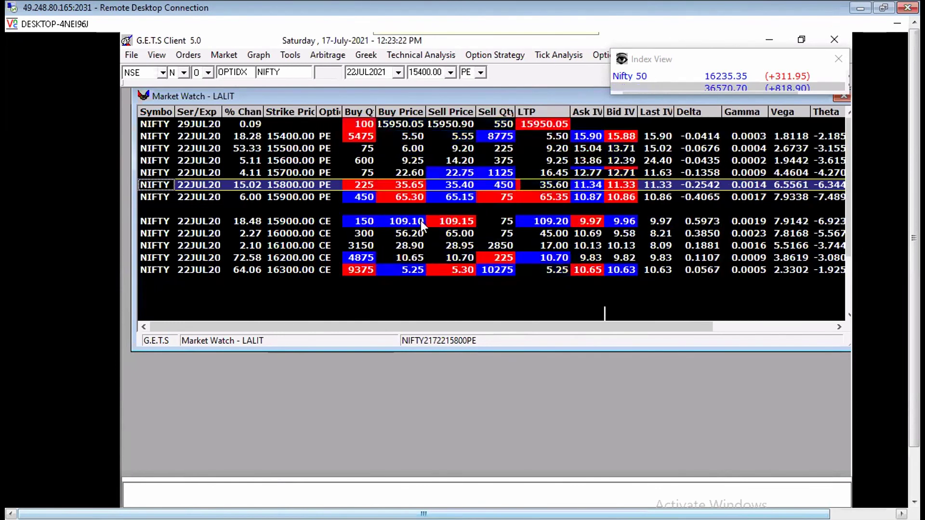
pyautogui.click(404, 198)
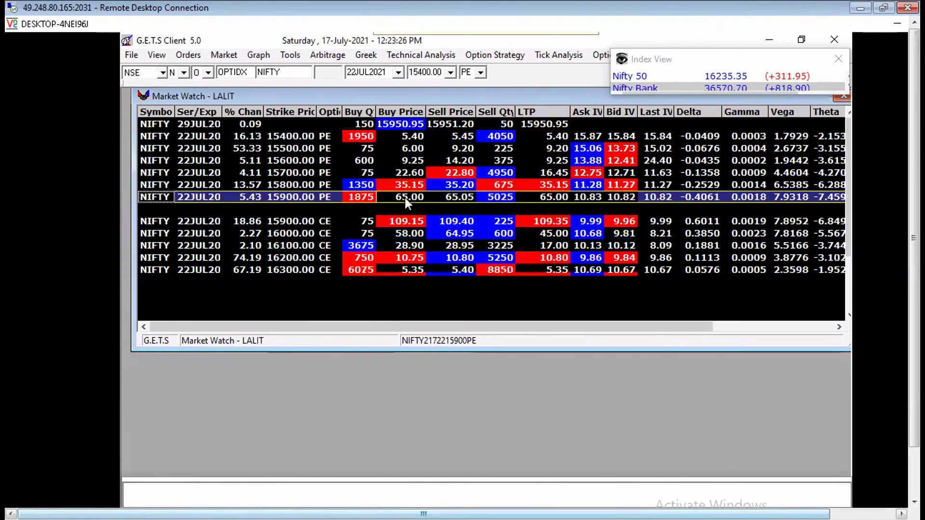
# Set the Greek simulation's market rate to 15900 and recheck the live option quotes in the market watch.
pyautogui.hotkey('ctrl', 'g')
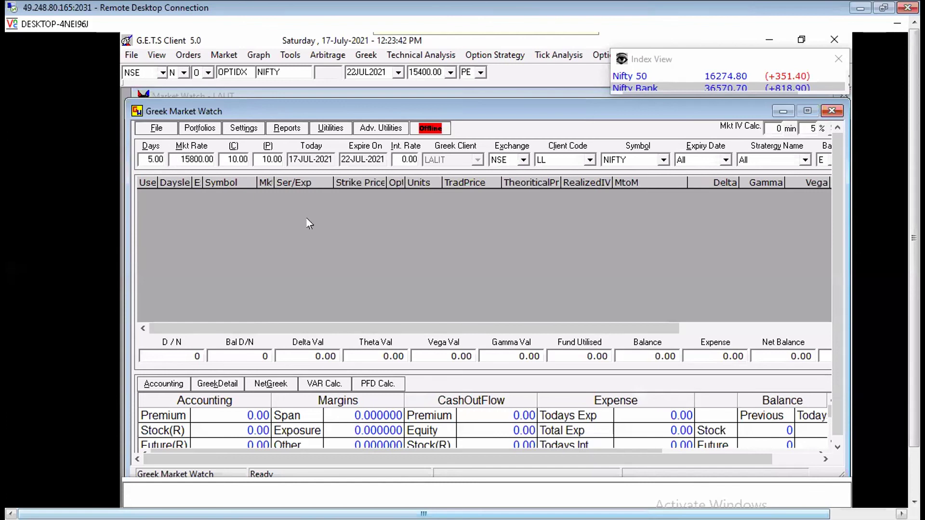
pyautogui.hotkey('shift', 'End')
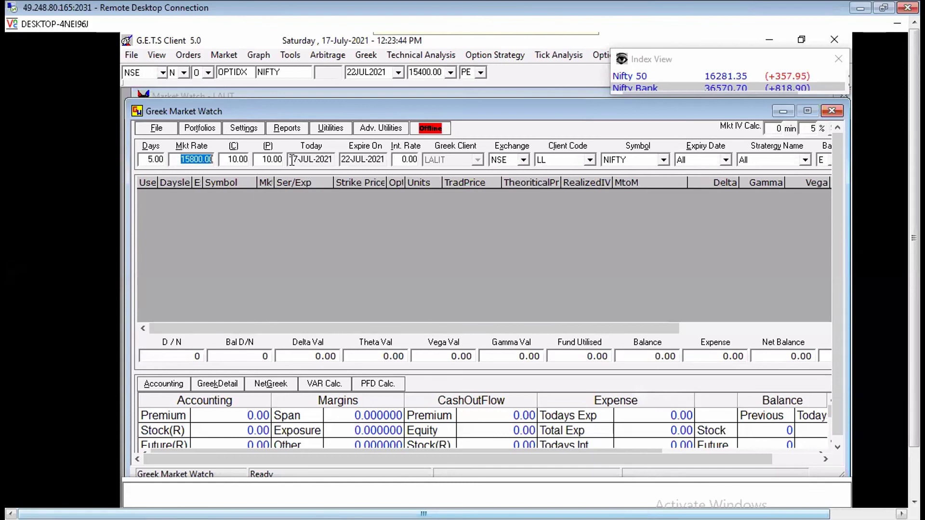
pyautogui.write('15900')
pyautogui.press('Tab')
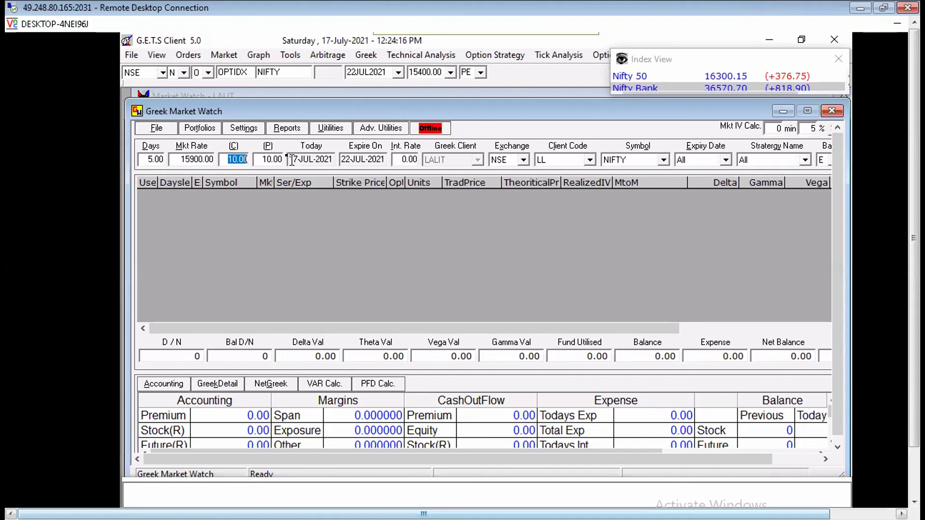
pyautogui.press('Escape')
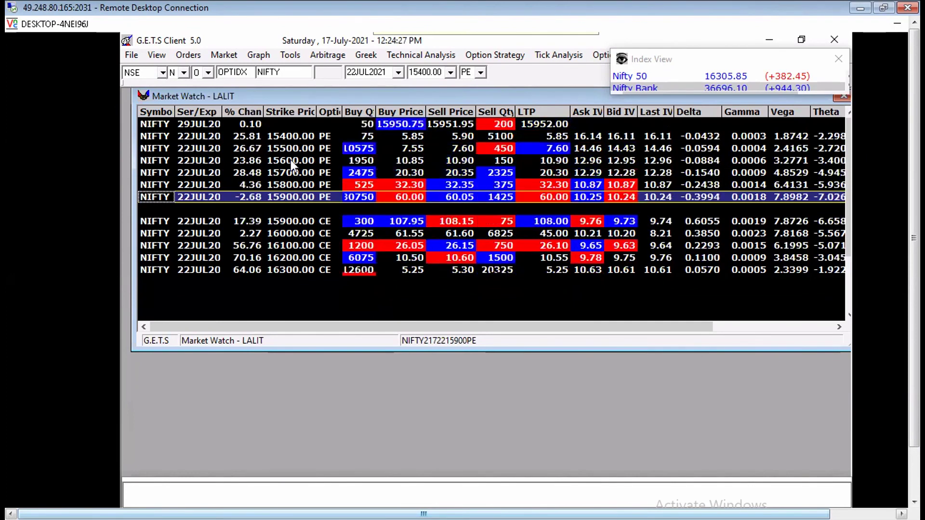
pyautogui.hotkey('ctrl', 'g')
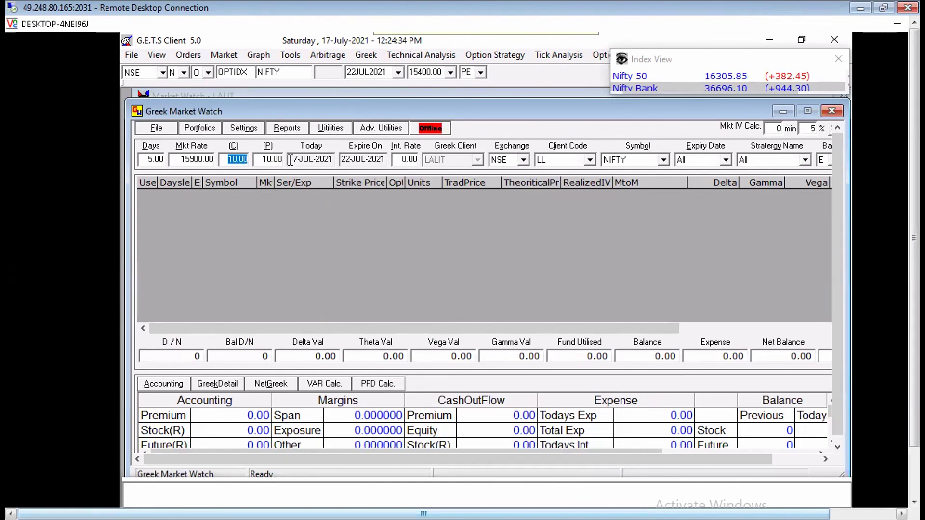
# Start a manual sell trade for the NIFTY 22-JUL-2021 15700 put in the Greek market watch.
pyautogui.hotkey('ctrl', 'm')
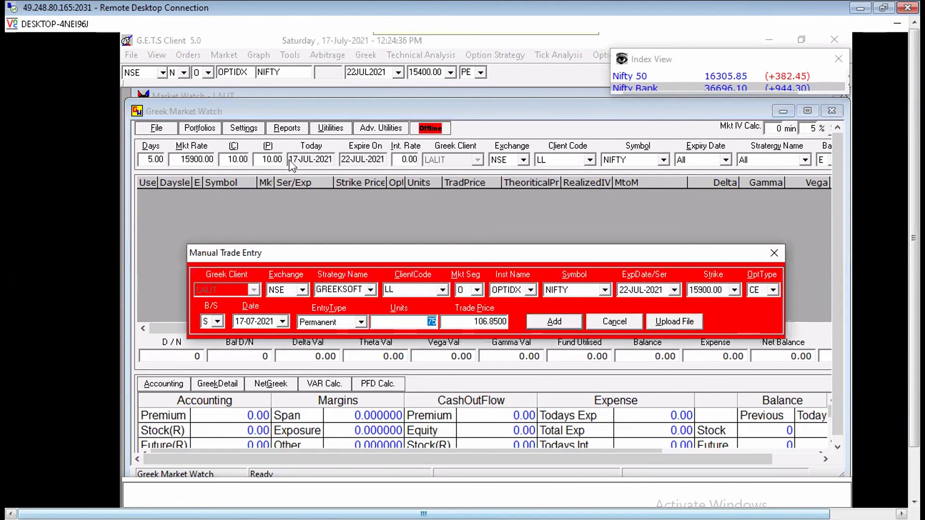
pyautogui.hotkey('shift', 'Tab')
pyautogui.hotkey('shift', 'Tab')
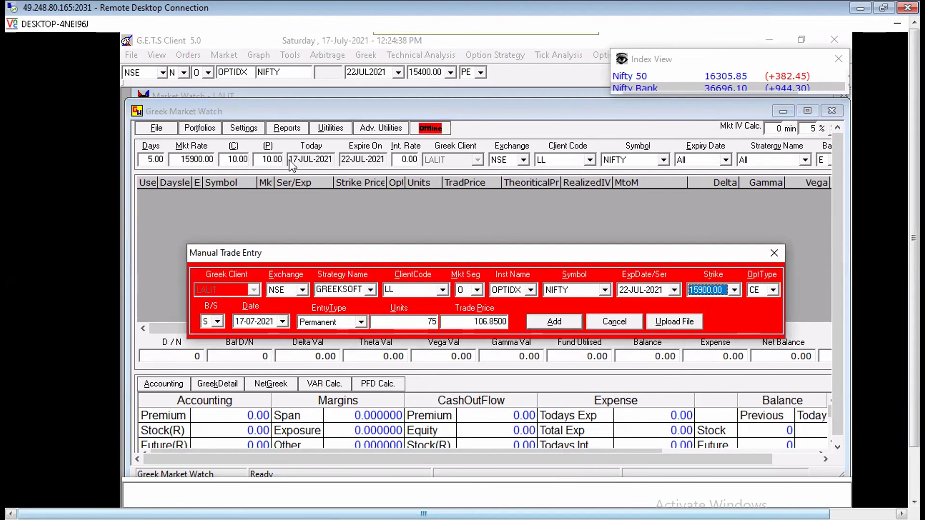
pyautogui.write('15700')
pyautogui.press('Tab')
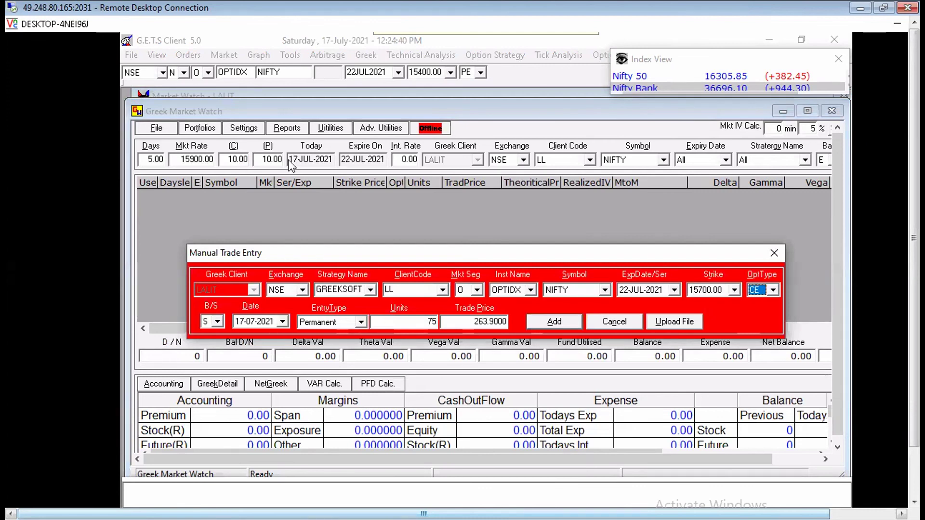
pyautogui.press('Tab')
pyautogui.press('Tab')
pyautogui.press('Tab')
# Set the 15700 put sale to 1050 units at 20 and add it to the positions.
pyautogui.hotkey('shift', 'Tab')
pyautogui.write('1050')
pyautogui.press('Tab')
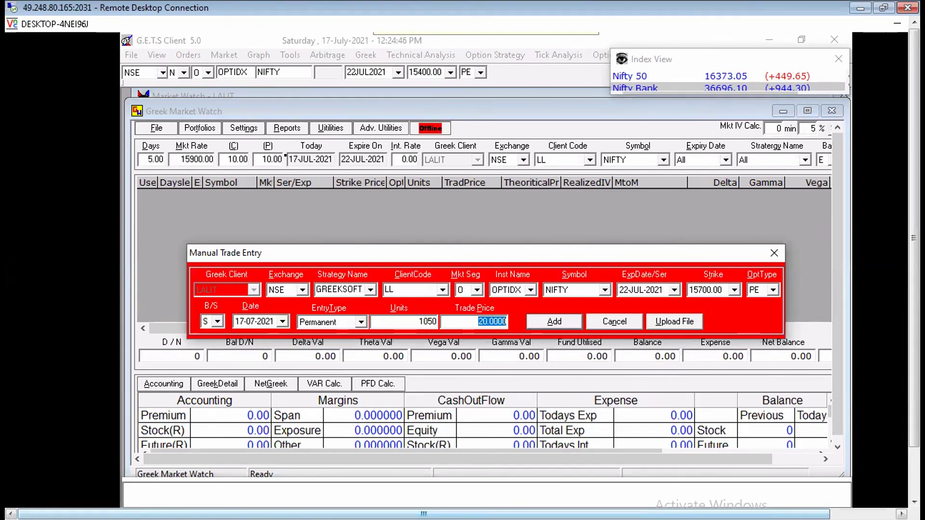
pyautogui.press('Tab')
pyautogui.press('Return')
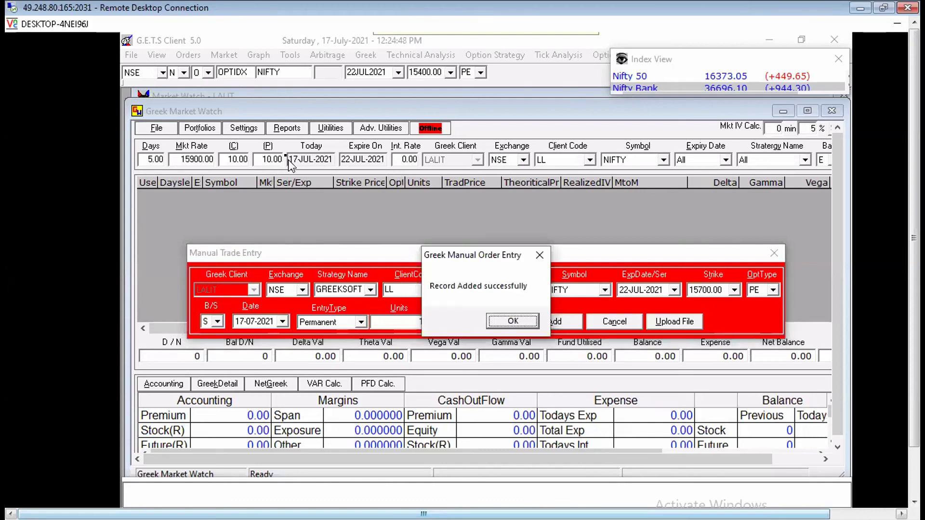
pyautogui.press('Return')
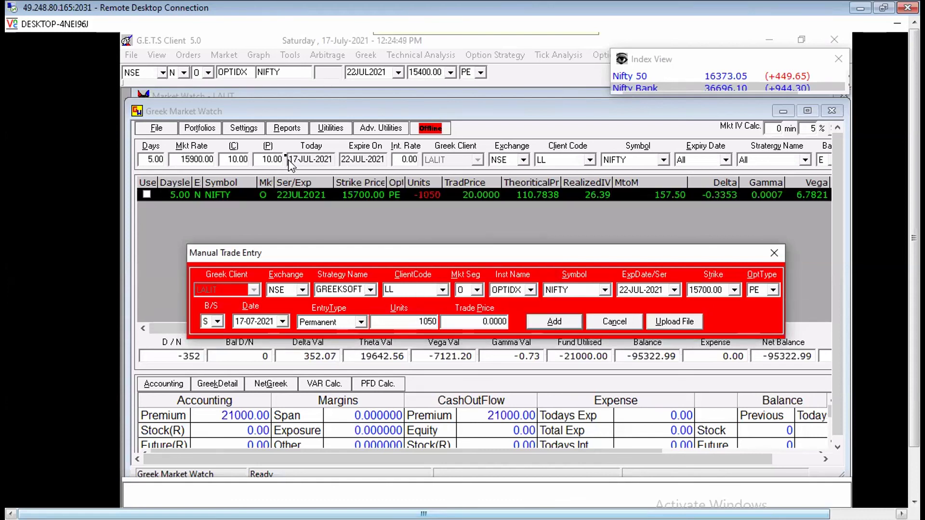
# Switch the manual trade entry to a buy of the NIFTY 22-JUL-2021 15650 put.
pyautogui.hotkey('shift', 'Tab')
pyautogui.hotkey('shift', 'Tab')
pyautogui.hotkey('shift', 'Tab')
pyautogui.press('Tab')
pyautogui.press('Up')
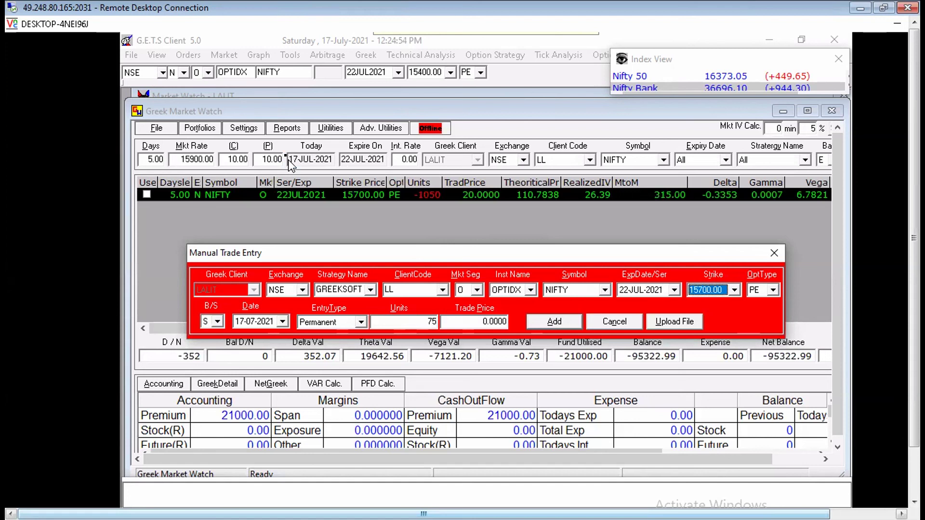
pyautogui.press('Tab')
pyautogui.press('Tab')
pyautogui.press('Tab')
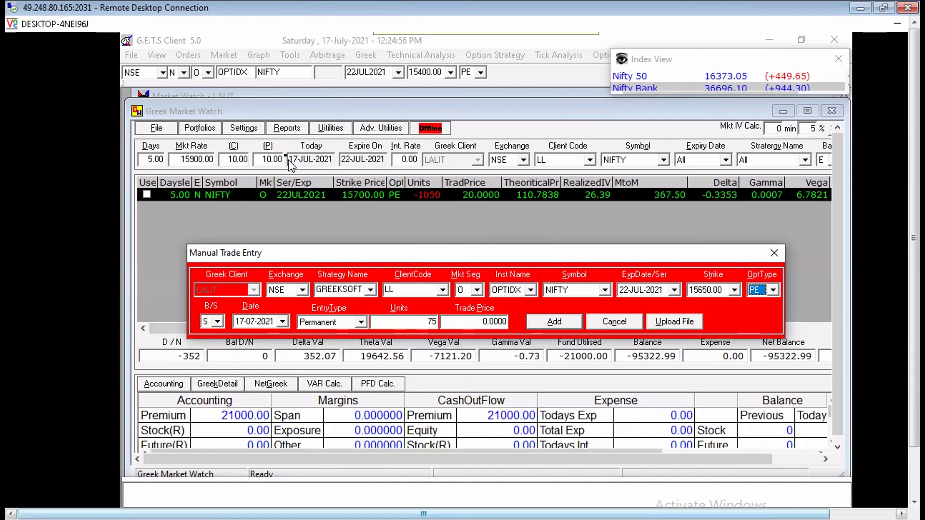
pyautogui.press('b')
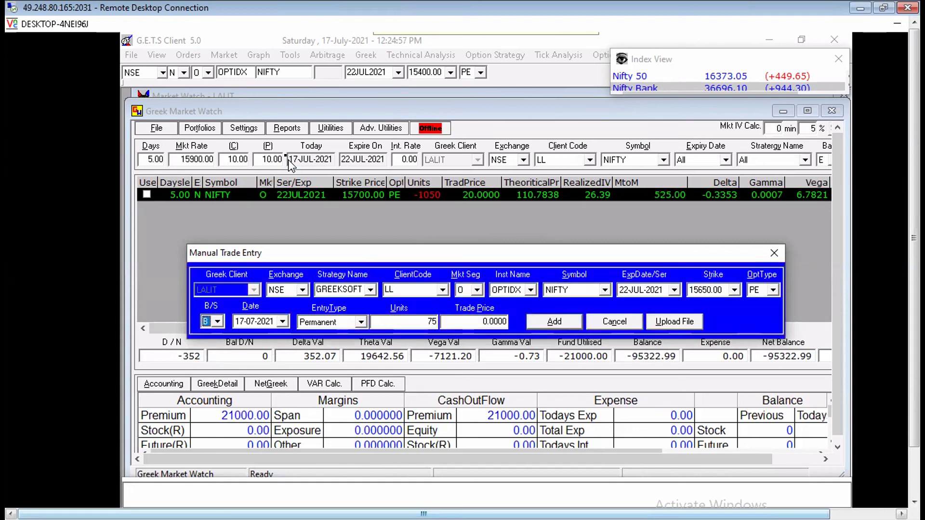
pyautogui.press('Tab')
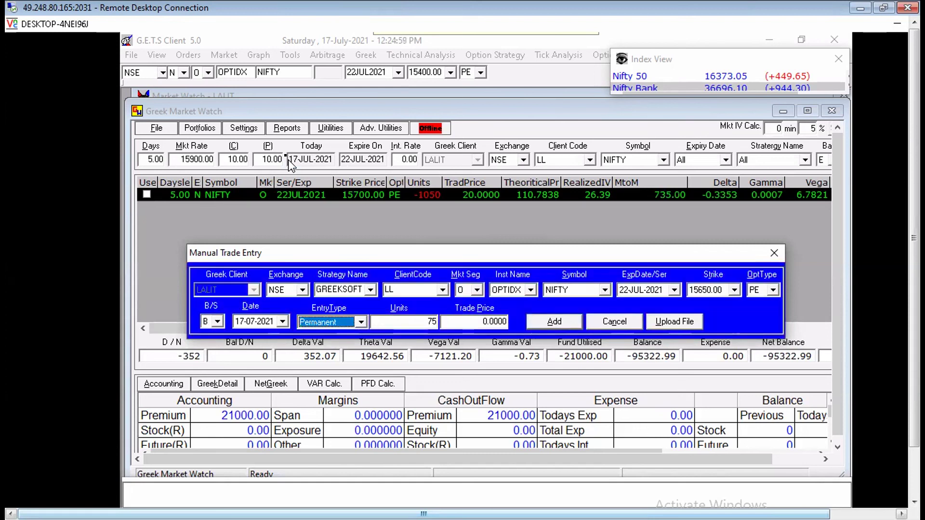
# Set the 15650 put purchase to 1050 units at 6 and add it to the positions.
pyautogui.press('Tab')
pyautogui.write('1050')
pyautogui.press('Tab')
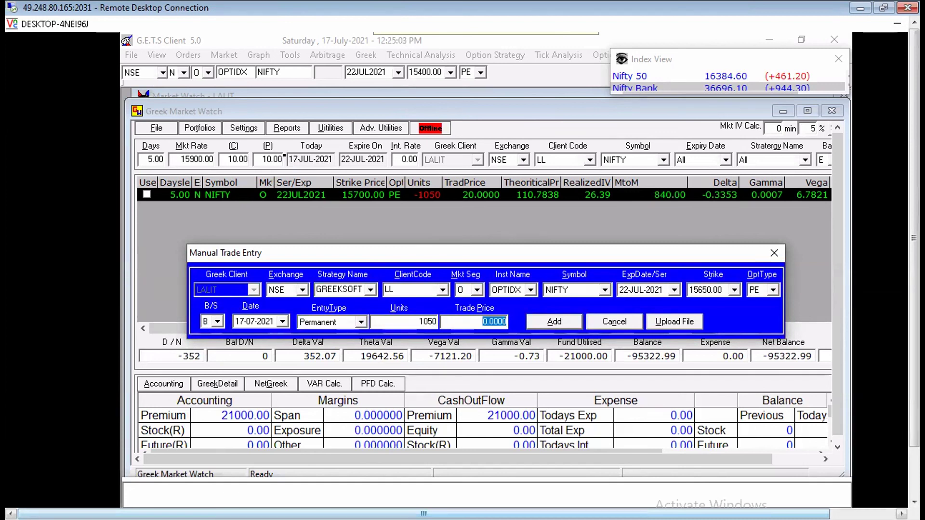
pyautogui.write('6')
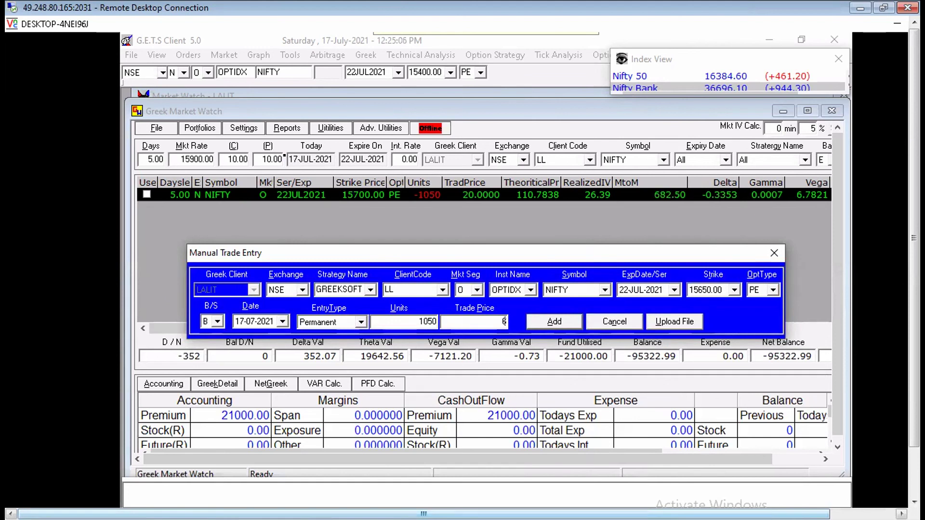
pyautogui.press('Return')
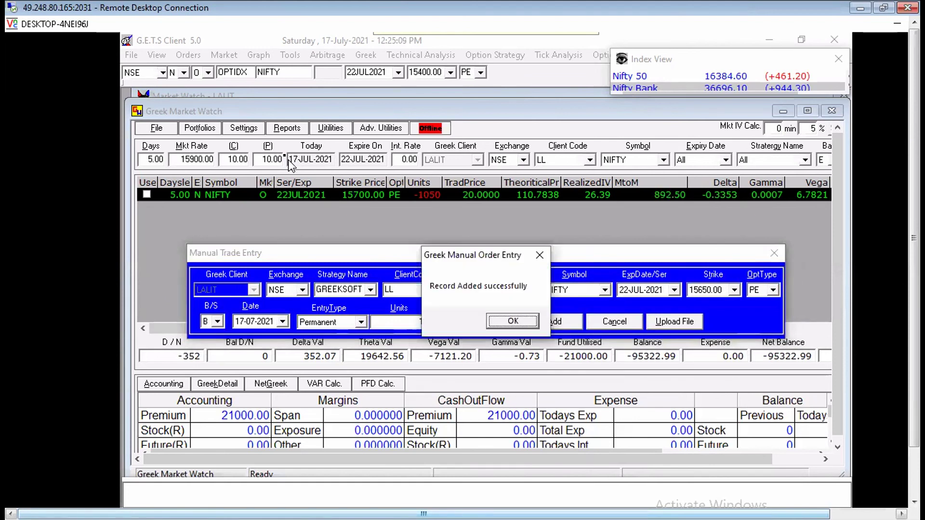
pyautogui.press('Return')
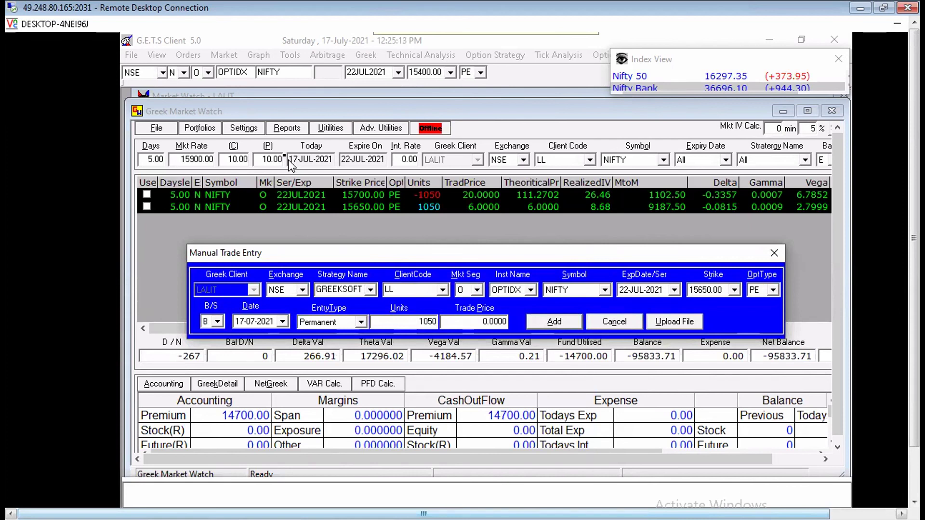
# Switch the manual trade entry to a sale of the NIFTY 22-JUL-2021 16100 call.
pyautogui.hotkey('shift', 'Tab')
pyautogui.hotkey('shift', 'Tab')
pyautogui.hotkey('shift', 'Tab')
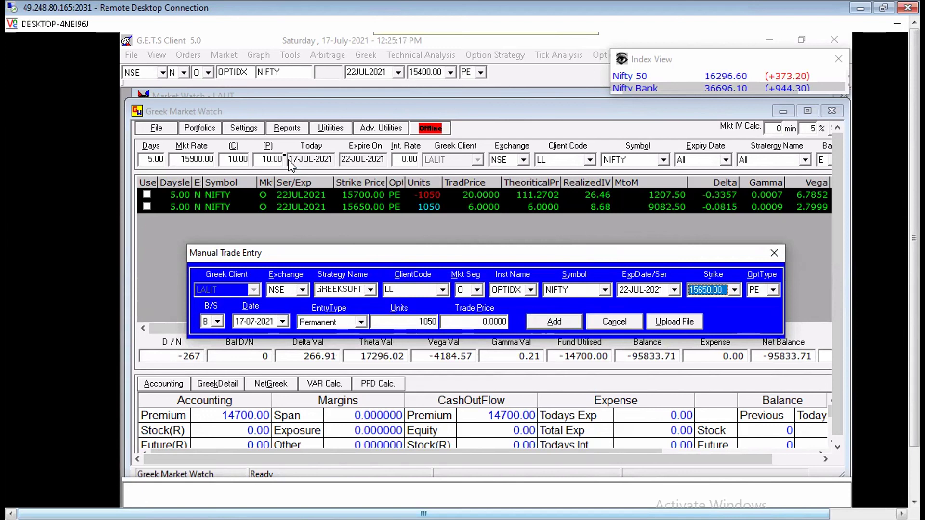
pyautogui.write('16100')
pyautogui.press('Tab')
pyautogui.press('Up')
pyautogui.press('Tab')
pyautogui.press('Down')
pyautogui.press('Up')
pyautogui.press('Down')
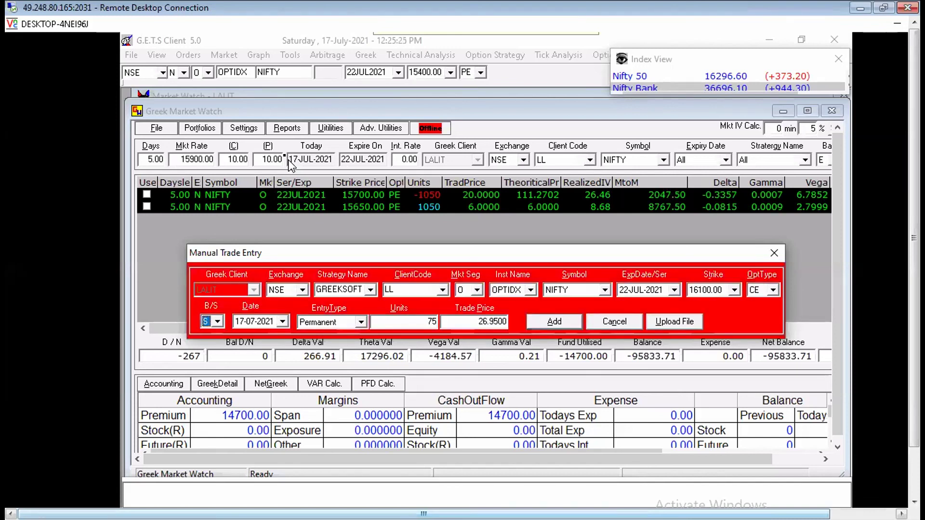
# Set the 16100 call sale to 1050 units at 26.95 and add it to the positions.
pyautogui.press('Tab')
pyautogui.press('Tab')
pyautogui.press('Tab')
pyautogui.write('1050')
pyautogui.press('Tab')
pyautogui.press('Return')
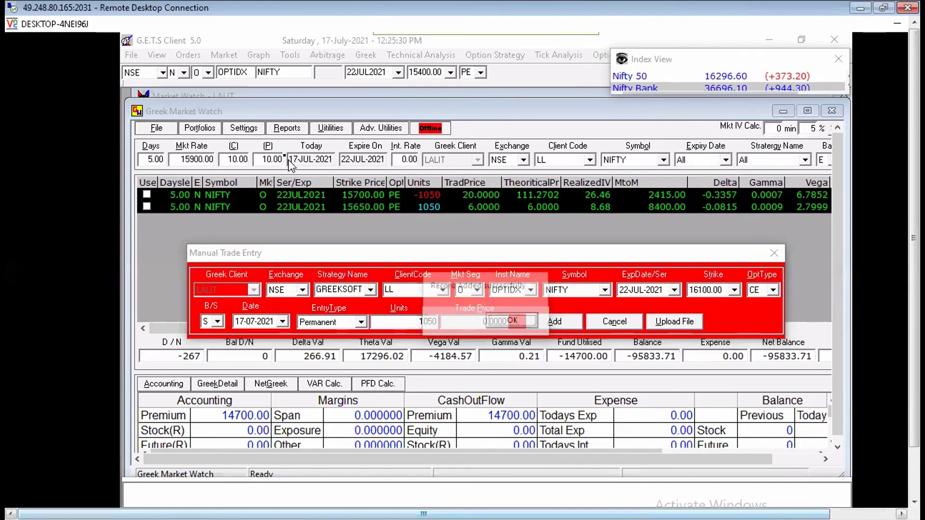
pyautogui.press('Return')
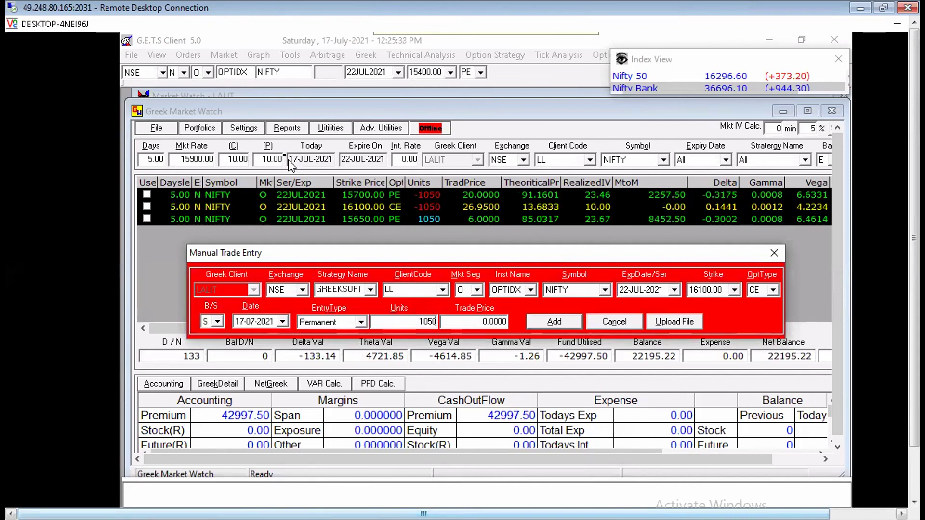
# Prepare the next manual trade entry with the NIFTY 16150 call, keeping the 22-JUL-2021 expiry.
pyautogui.hotkey('alt', 'o')
pyautogui.hotkey('shift', 'Tab')
pyautogui.hotkey('shift', 'Tab')
pyautogui.press('Down')
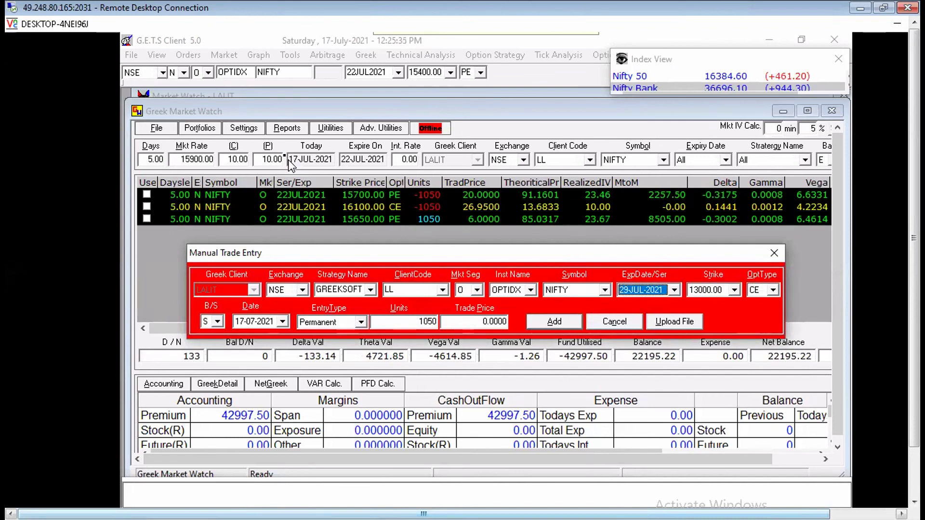
pyautogui.press('Up')
pyautogui.press('Tab')
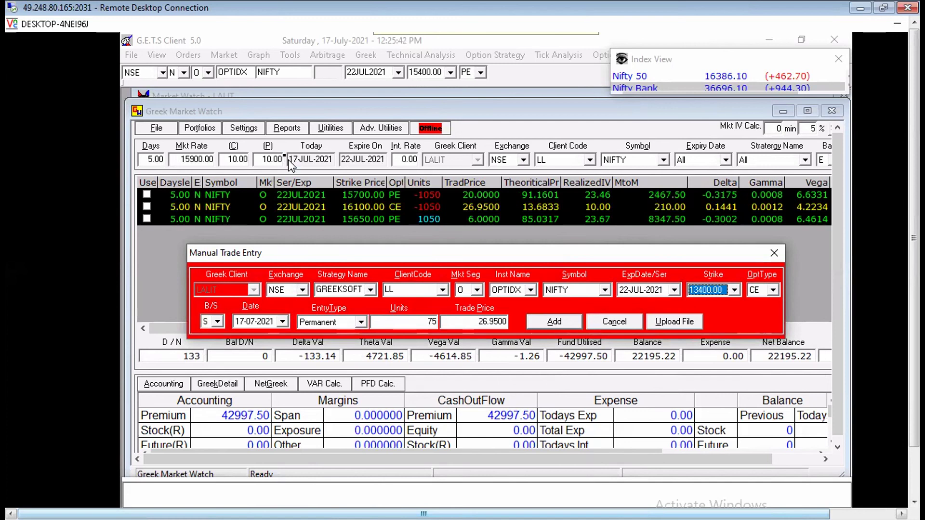
pyautogui.write('161')
pyautogui.press('Down')
pyautogui.press('Tab')
pyautogui.press('Tab')
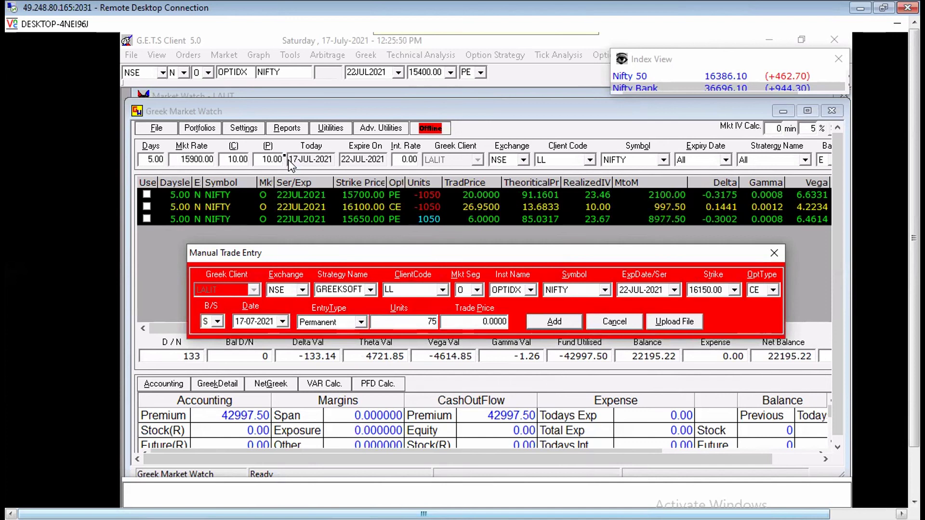